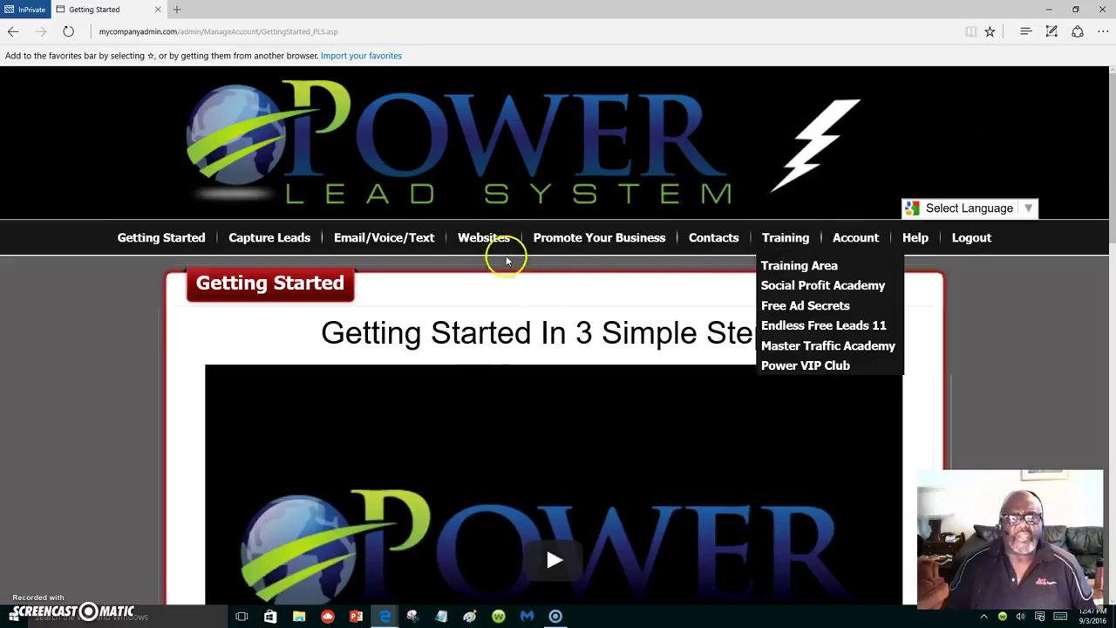
Open the page for copying existing webpages.
mouse_move(486, 240)
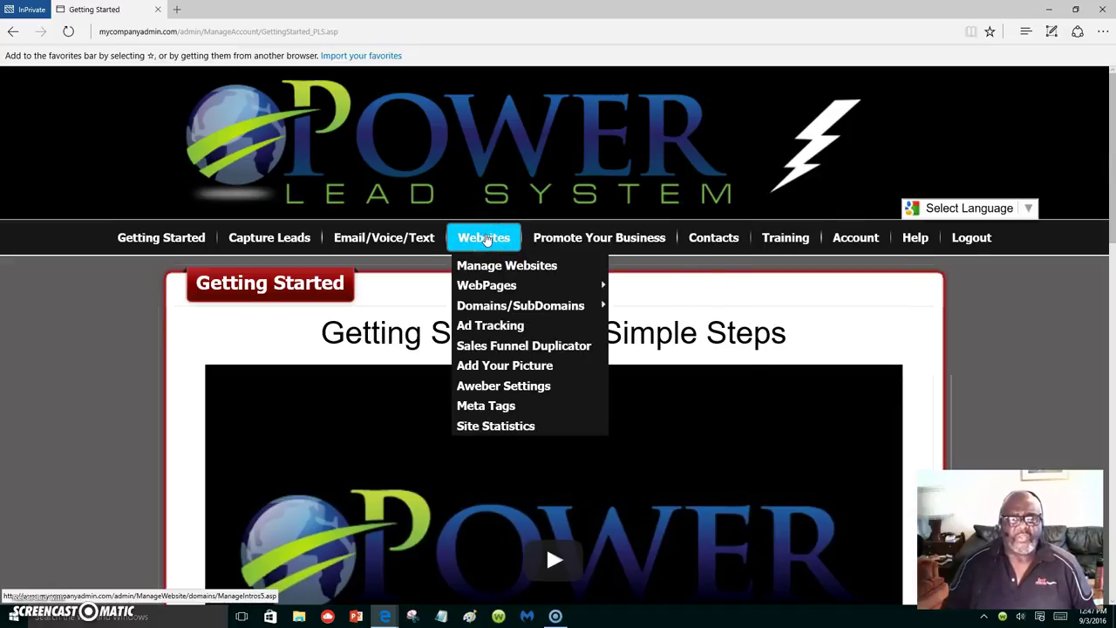
click(484, 240)
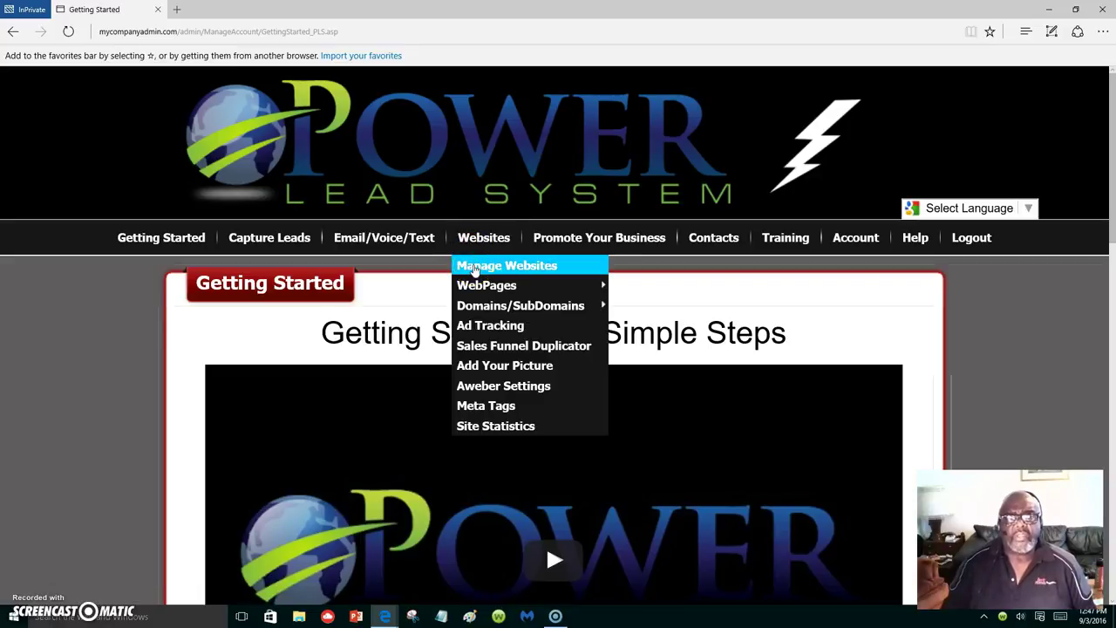
mouse_move(475, 288)
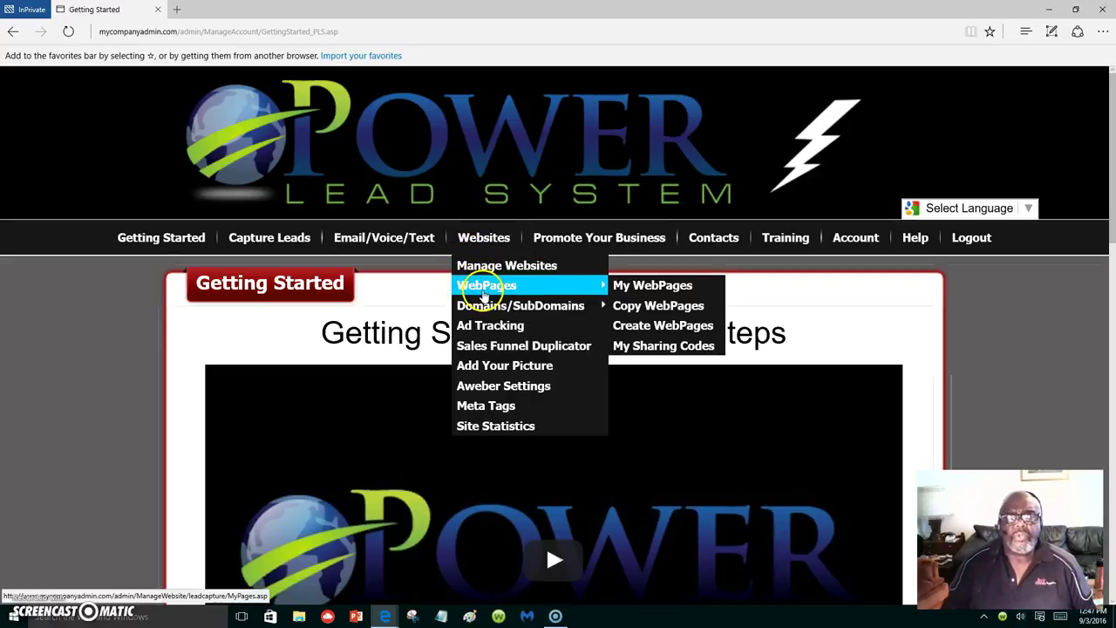
click(515, 291)
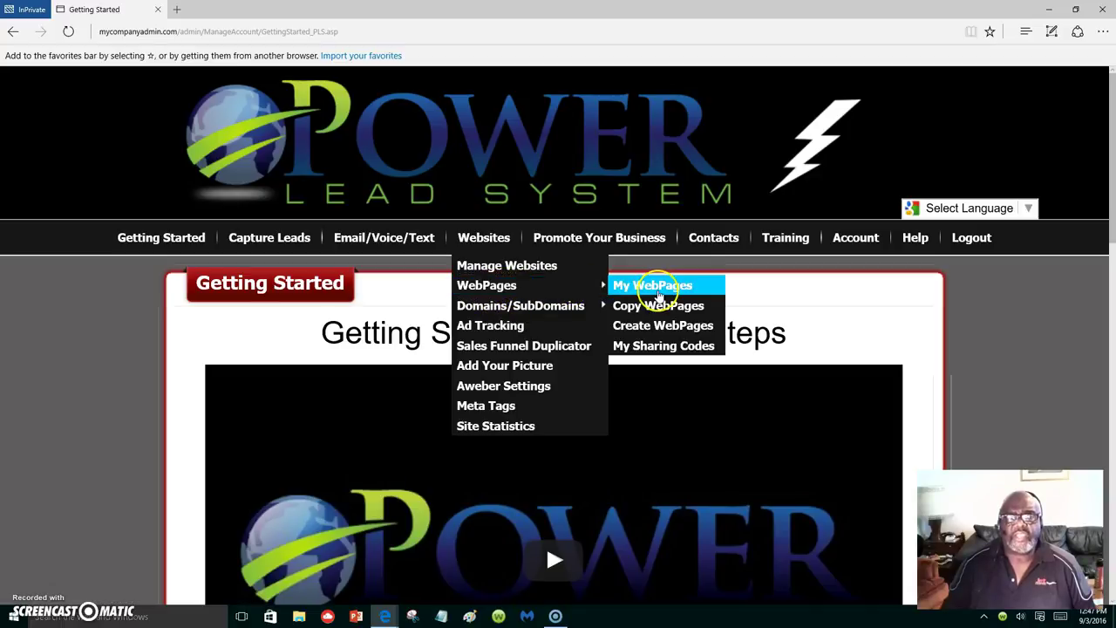
click(660, 306)
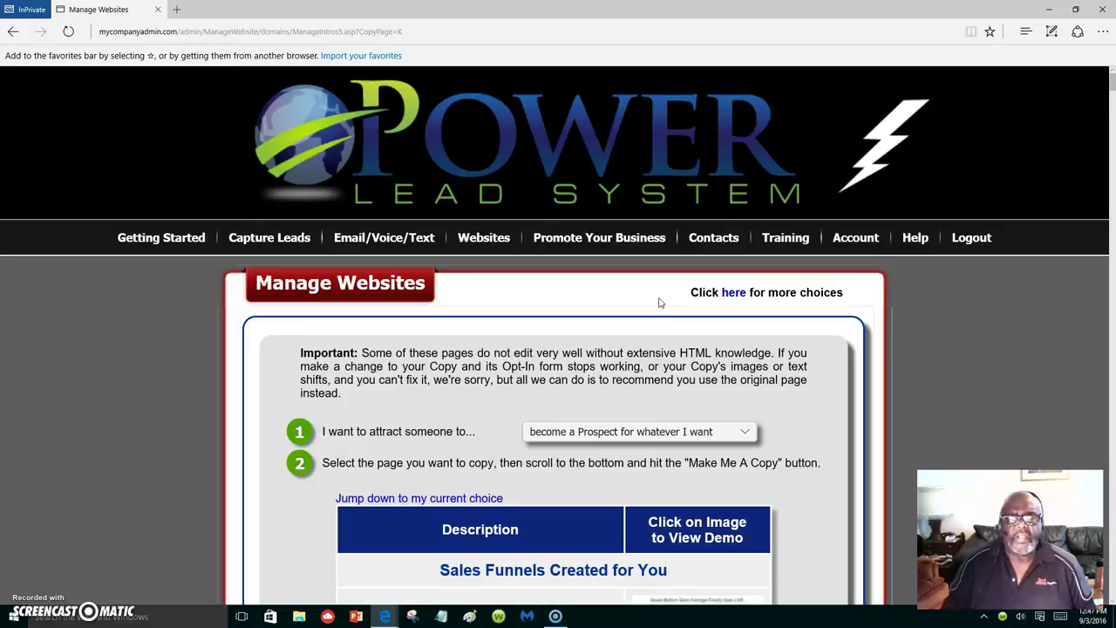
Look through the list of copyable sales funnel pages down to the Power Lead System Lead Capture Pages section.
scroll(660, 303, down, 7)
scroll(667, 301, down, 3)
scroll(666, 302, down, 15)
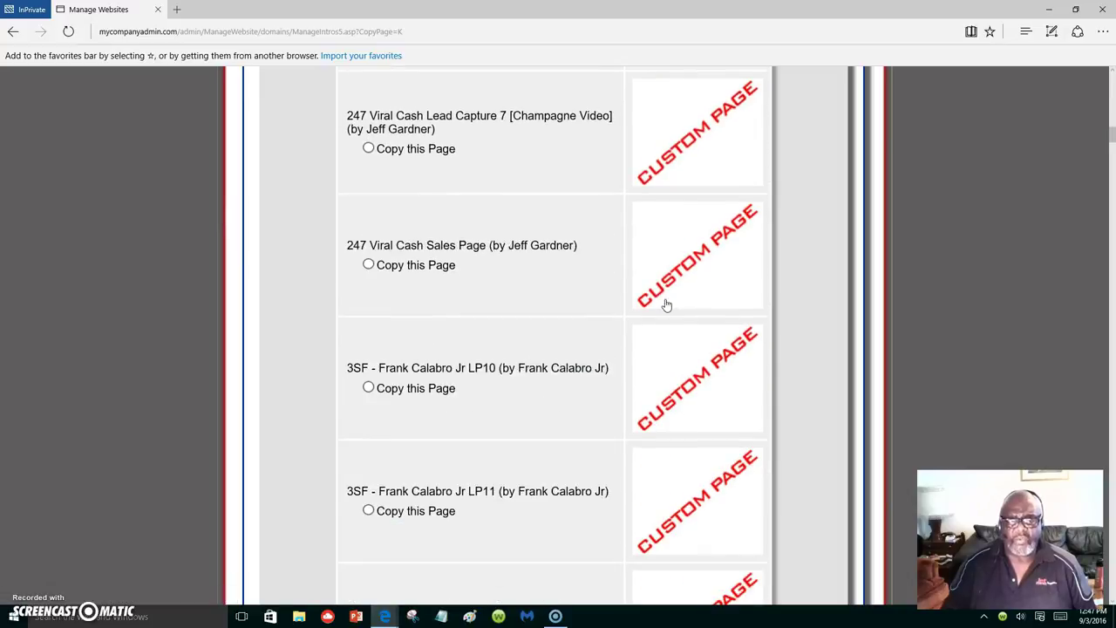
scroll(666, 305, down, 4)
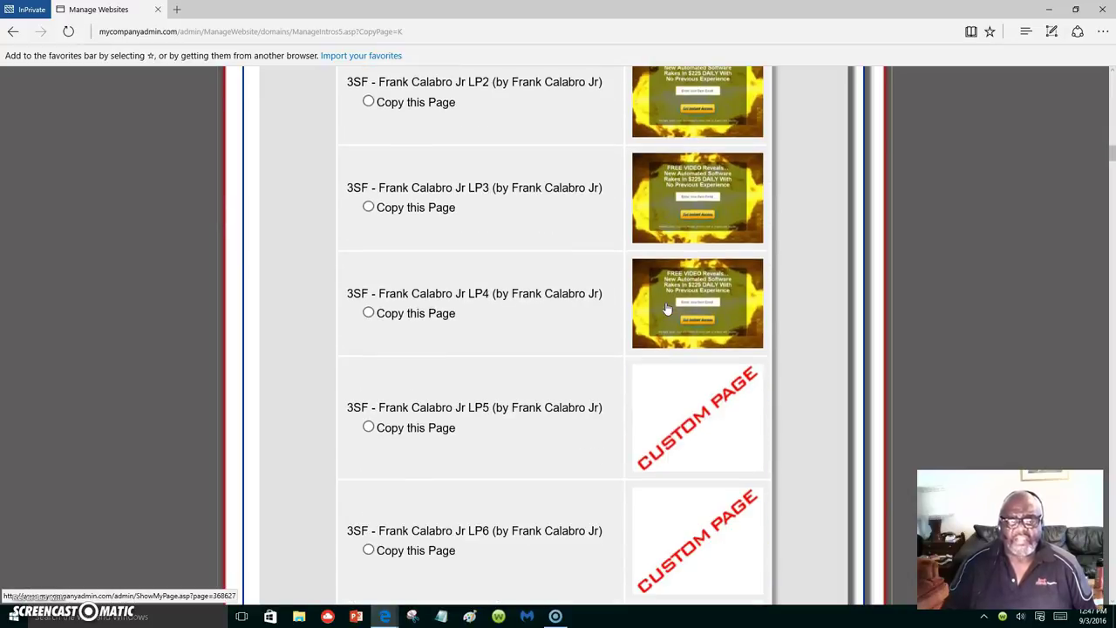
scroll(666, 308, down, 3)
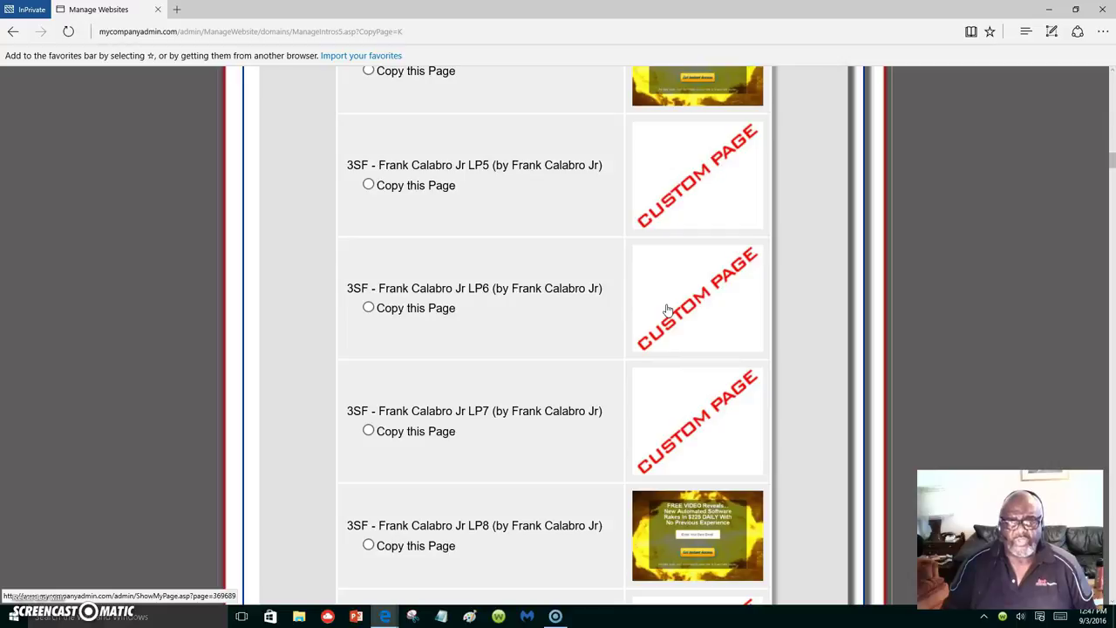
scroll(667, 309, down, 10)
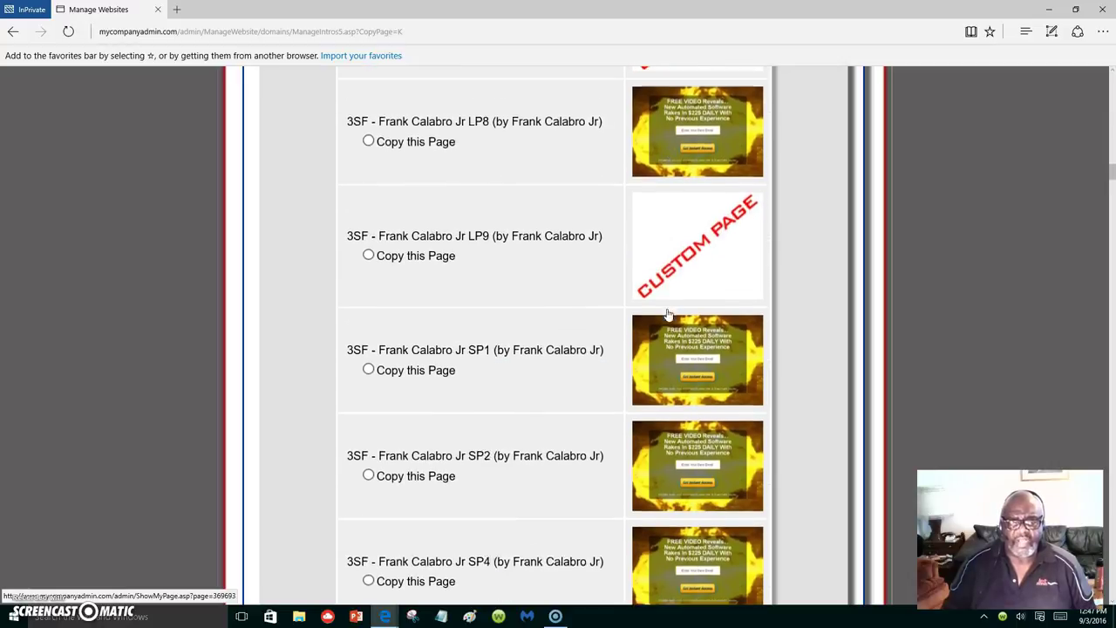
scroll(669, 322, down, 6)
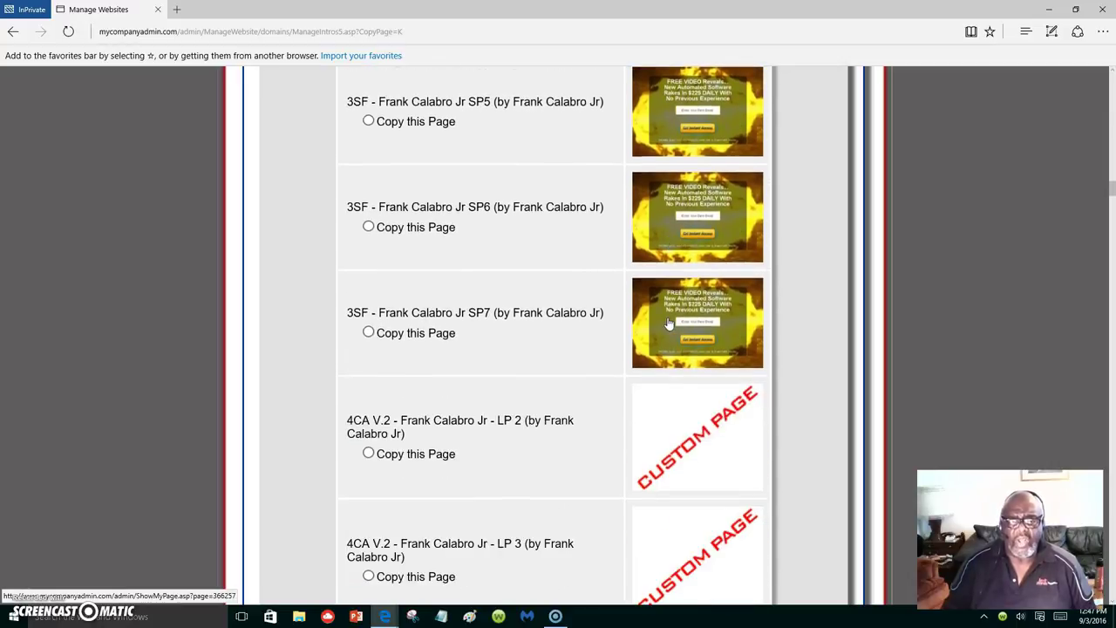
scroll(678, 337, down, 6)
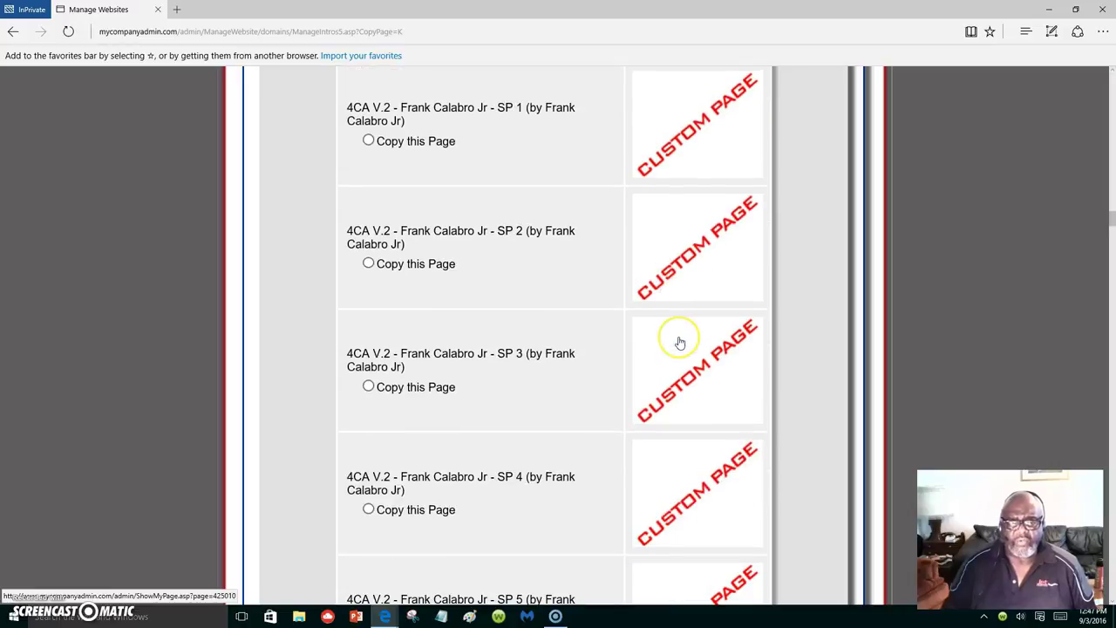
scroll(681, 344, down, 3)
scroll(680, 346, down, 5)
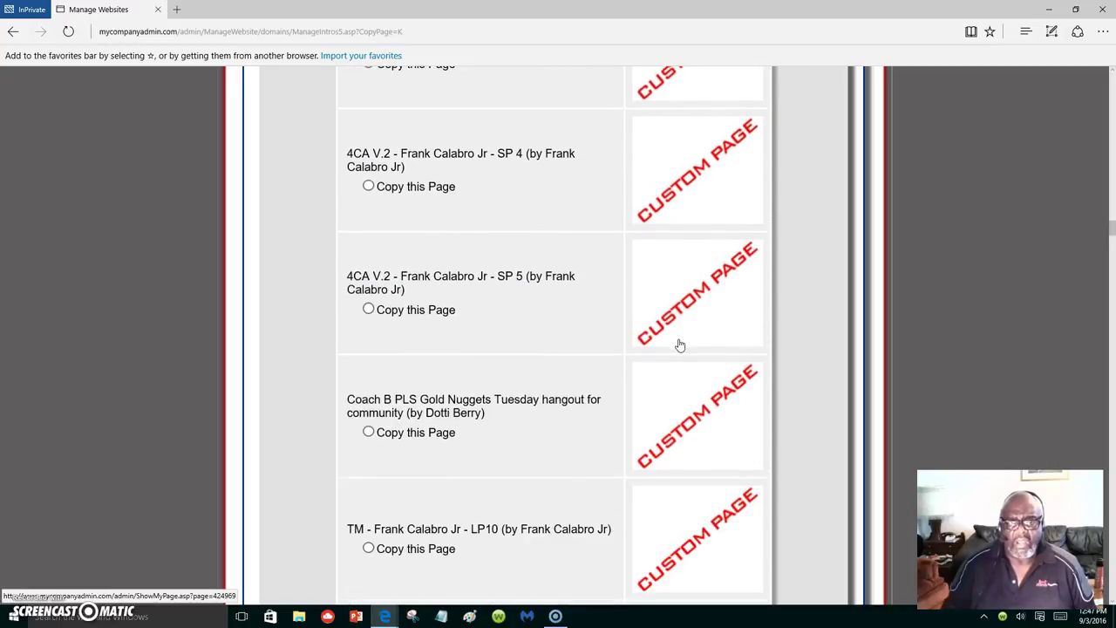
scroll(680, 346, down, 2)
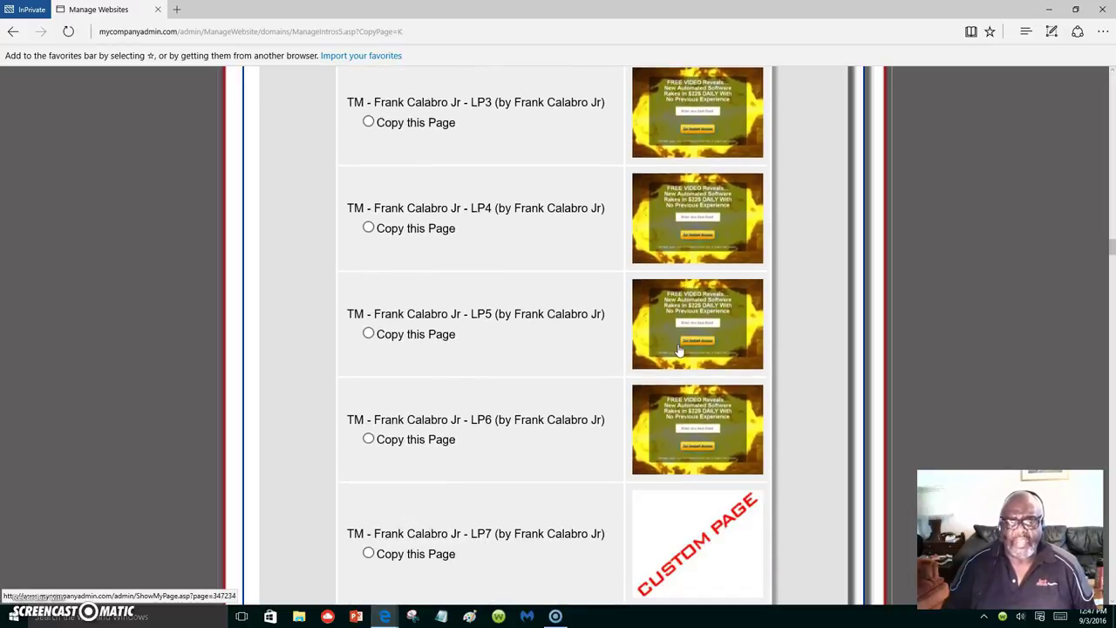
scroll(682, 349, down, 4)
scroll(679, 363, down, 8)
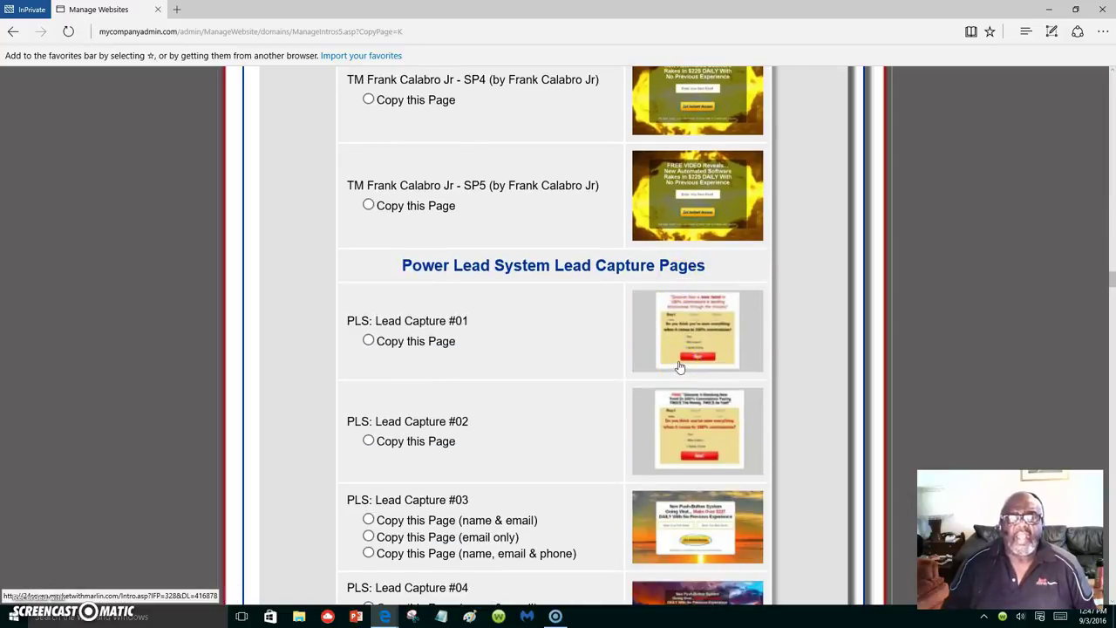
Preview the demo of PLS: Lead Capture #03 and close it again.
scroll(680, 367, down, 3)
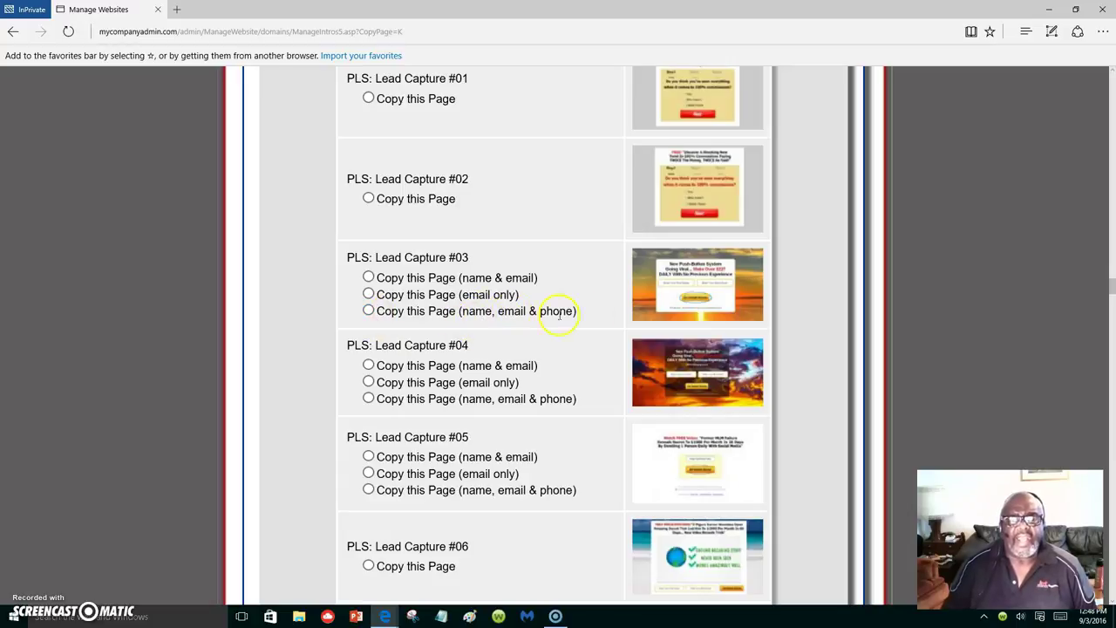
click(710, 302)
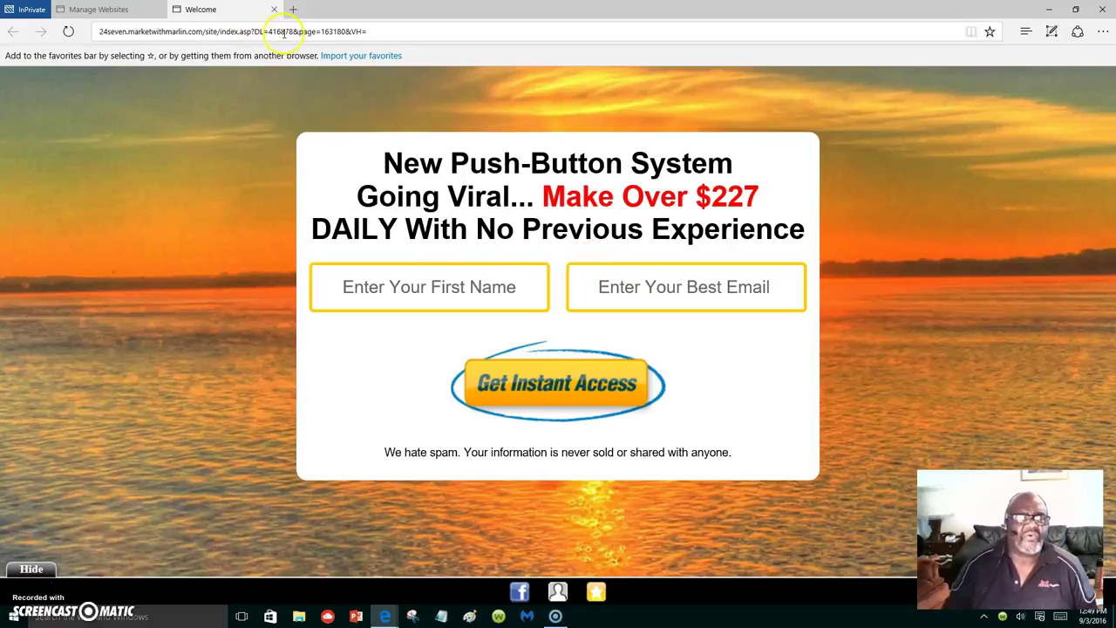
click(274, 11)
Select the email-only copy option for PLS: Lead Capture #07, preview its demo page and return to the list.
scroll(678, 423, down, 1)
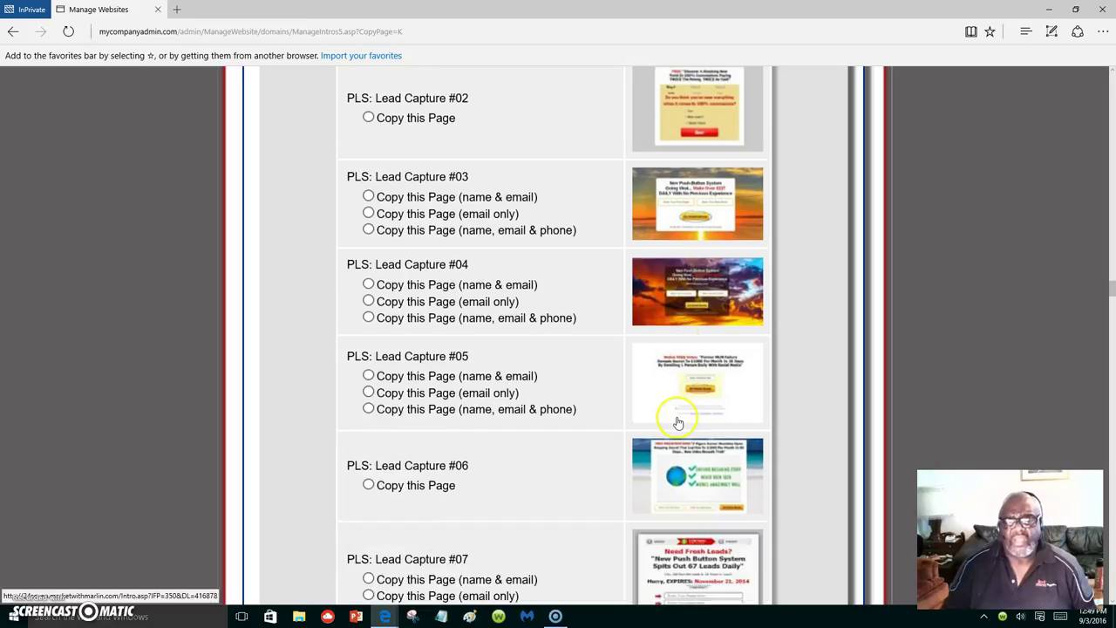
scroll(678, 423, down, 1)
scroll(678, 424, down, 1)
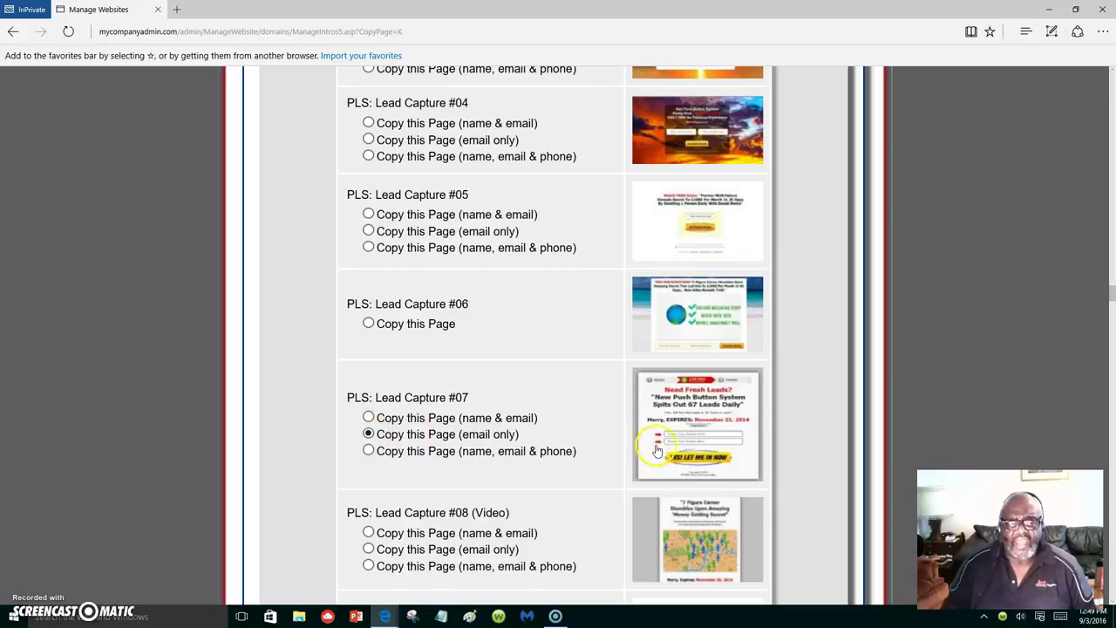
click(726, 438)
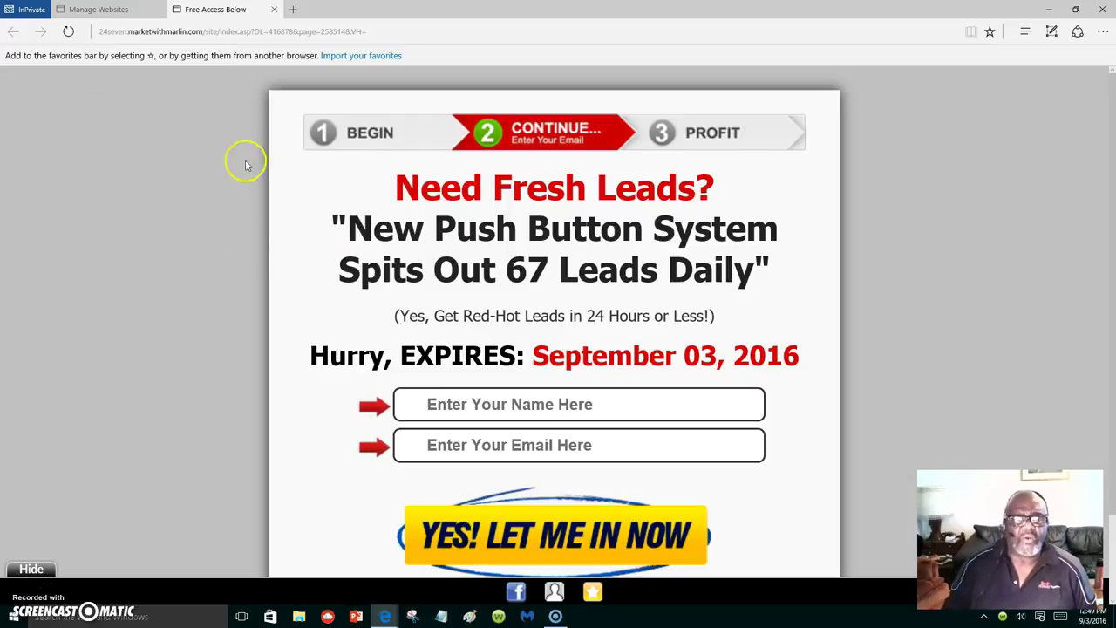
click(131, 12)
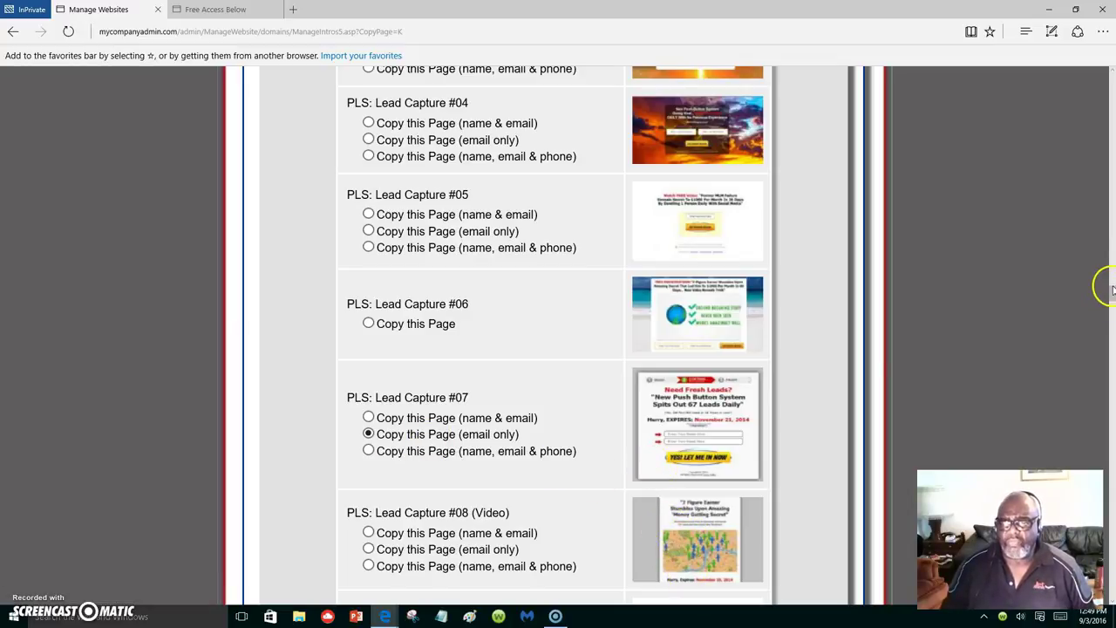
Make a copy of the selected lead capture page.
scroll(1111, 290, down, 1)
scroll(1106, 303, up, 10)
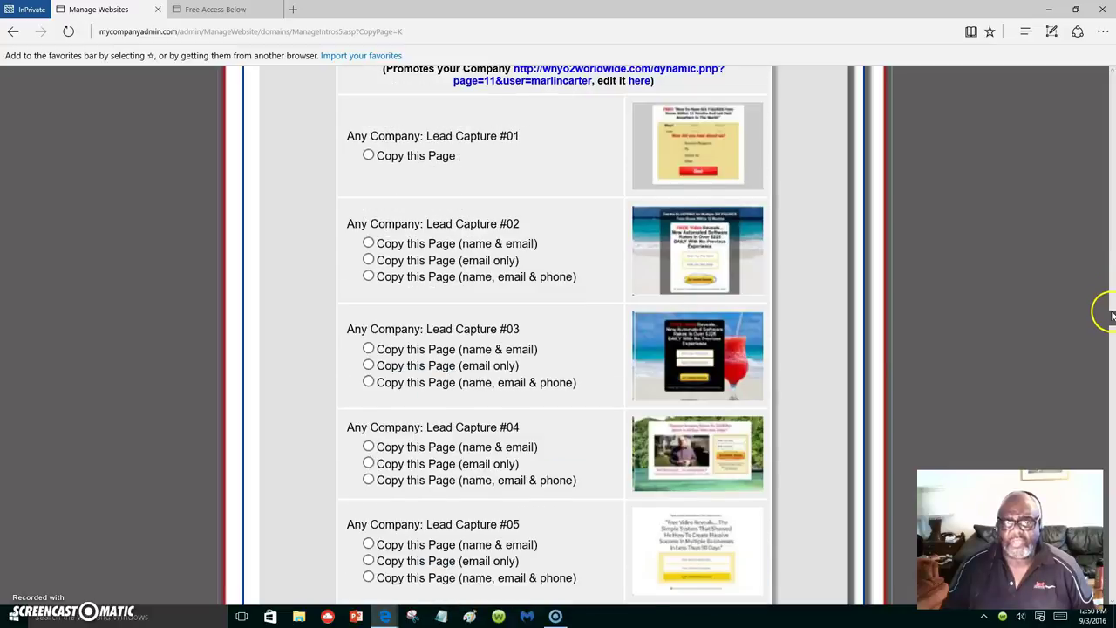
scroll(1104, 291, down, 9)
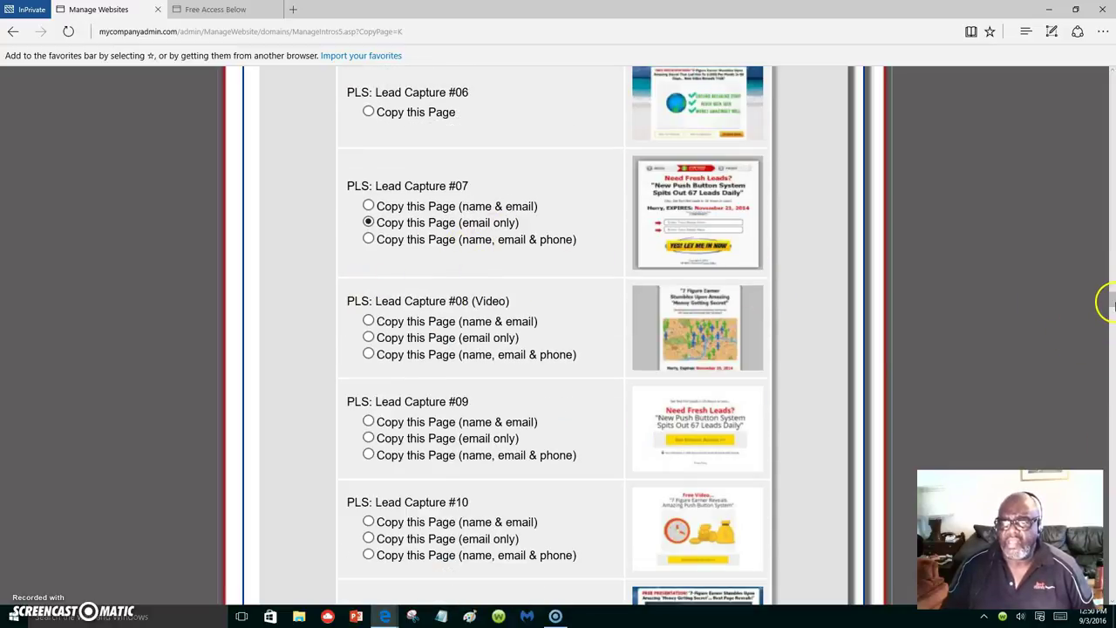
scroll(1104, 305, up, 5)
scroll(1104, 306, down, 15)
scroll(558, 332, down, 10)
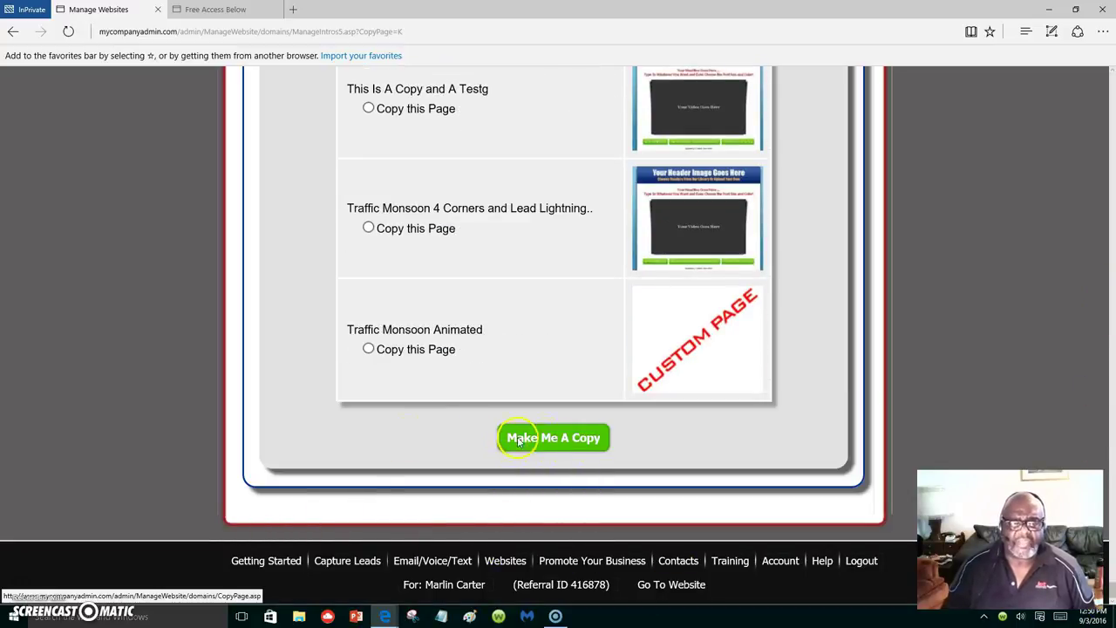
click(562, 443)
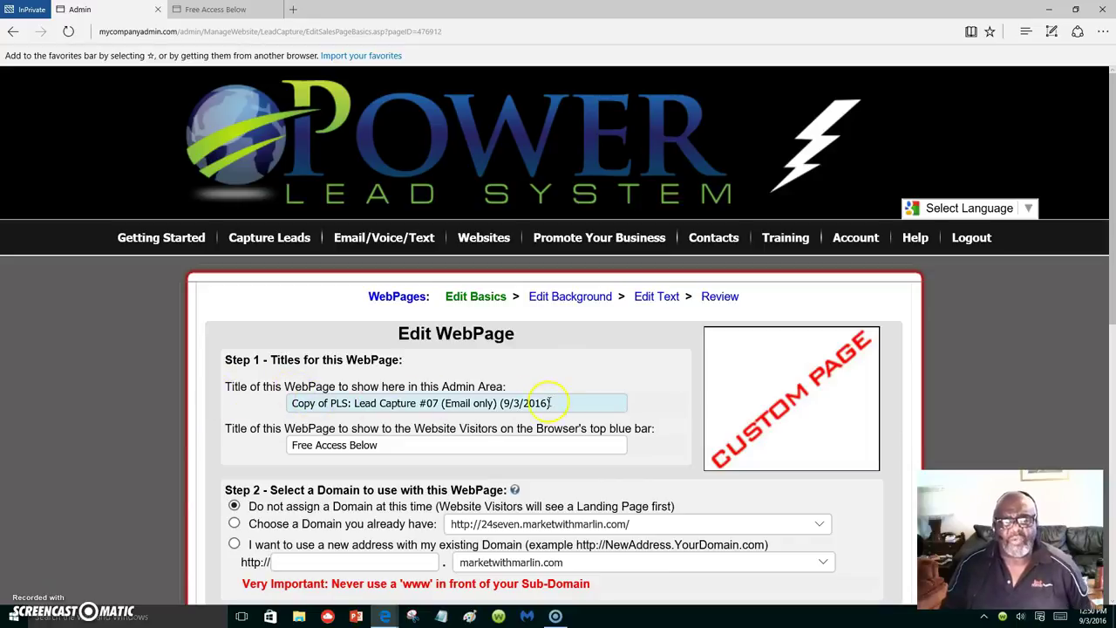
Title the page "O2 Worldwide Oxygen Drops Capture Page" for the admin area and "O2 Oxygen Drops Testimonies" for website visitors.
drag(560, 403, 251, 411)
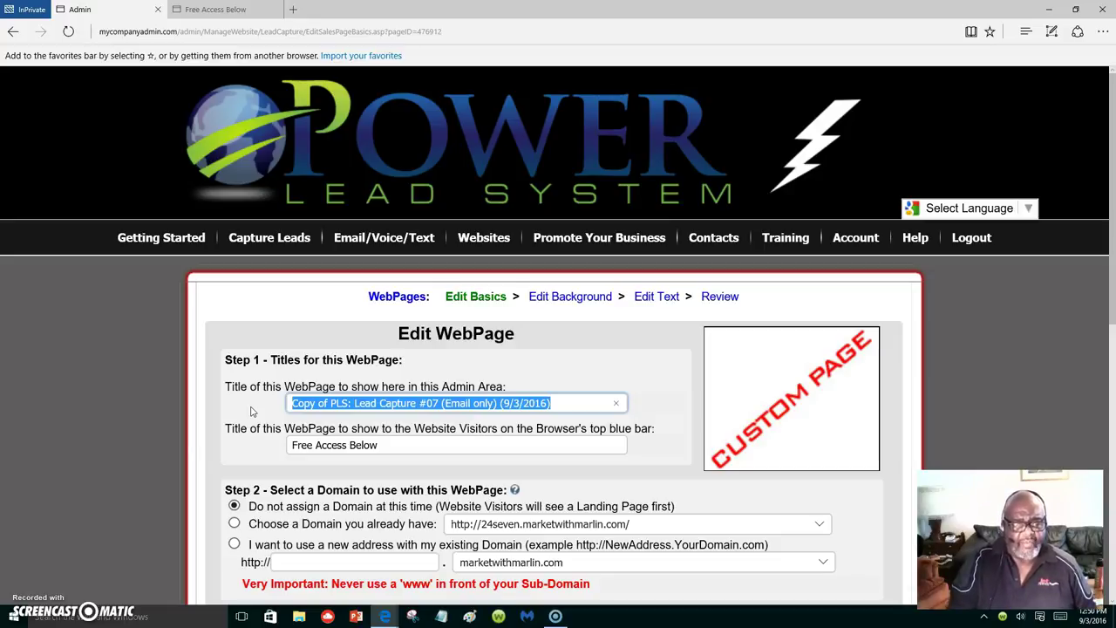
text(O)
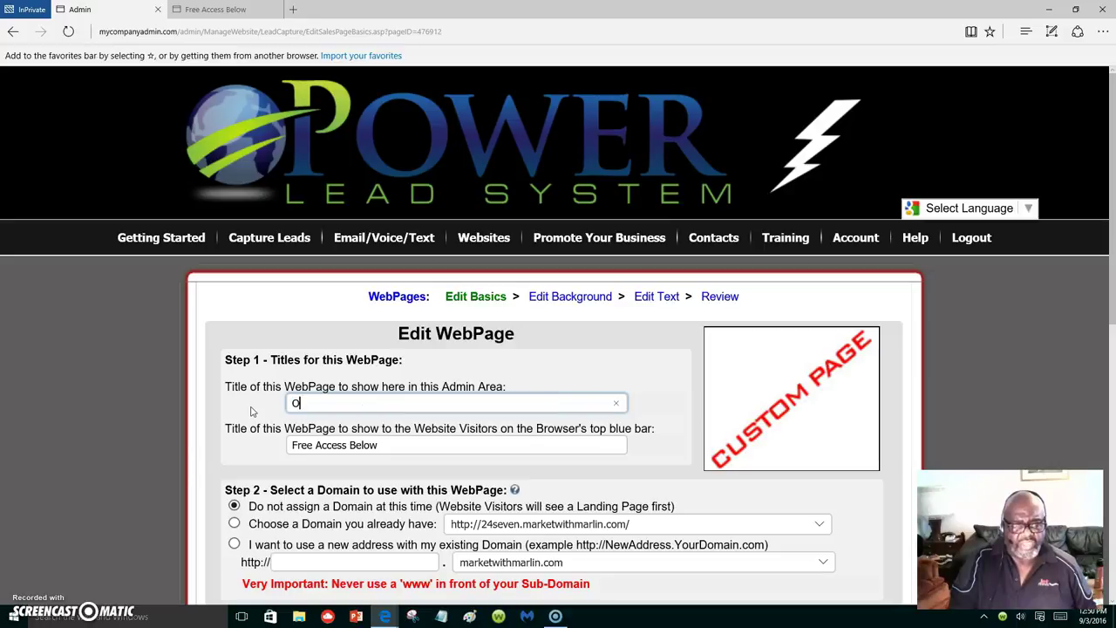
text(2 World)
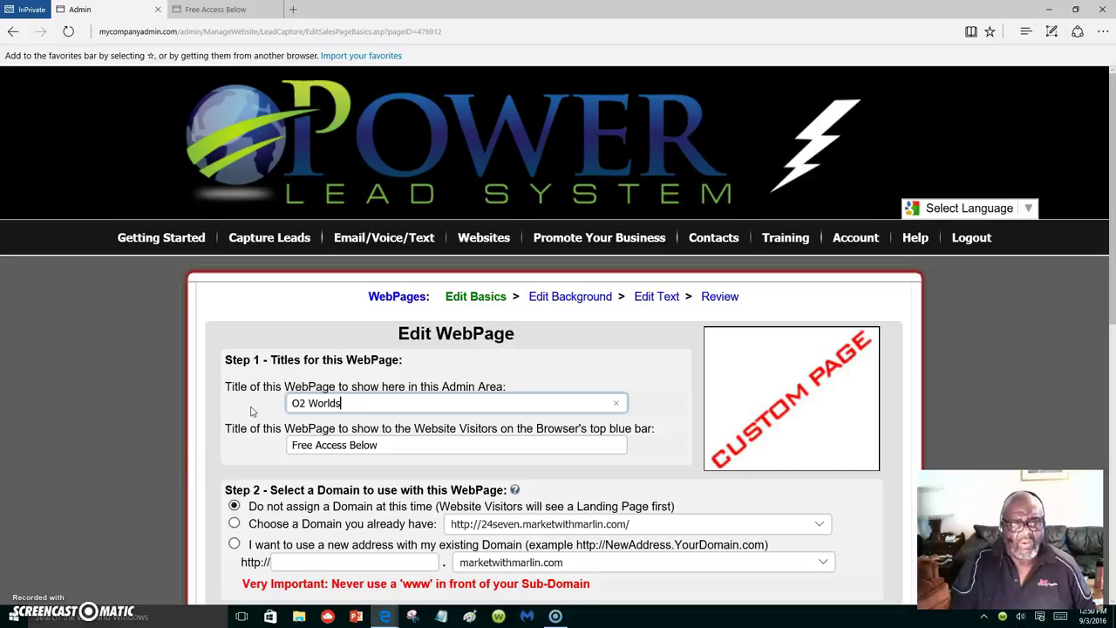
text(wide)
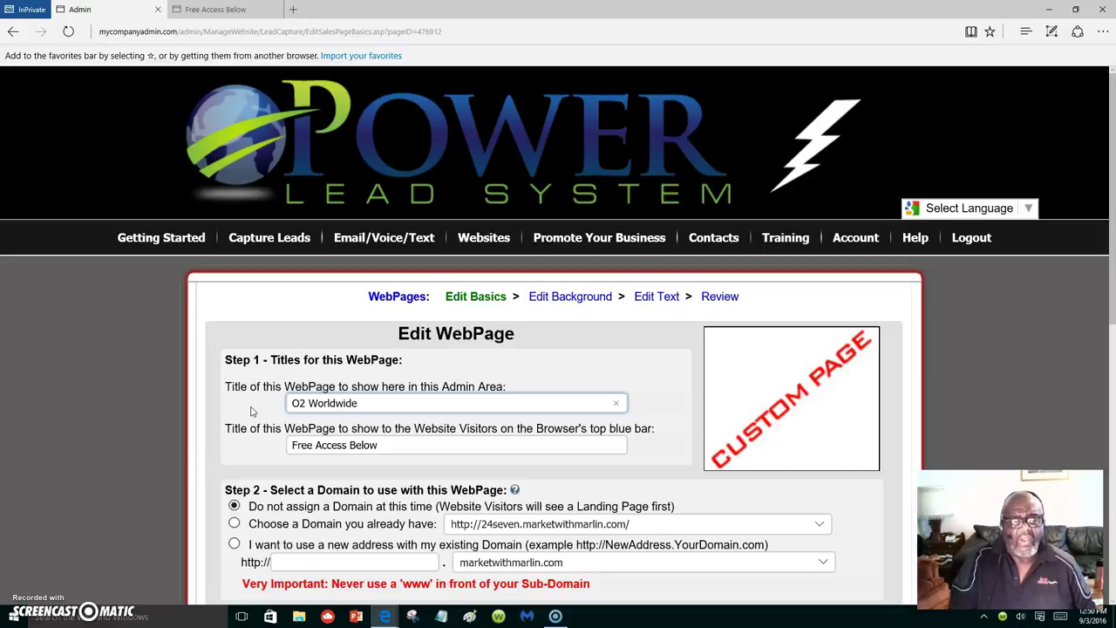
text( G)
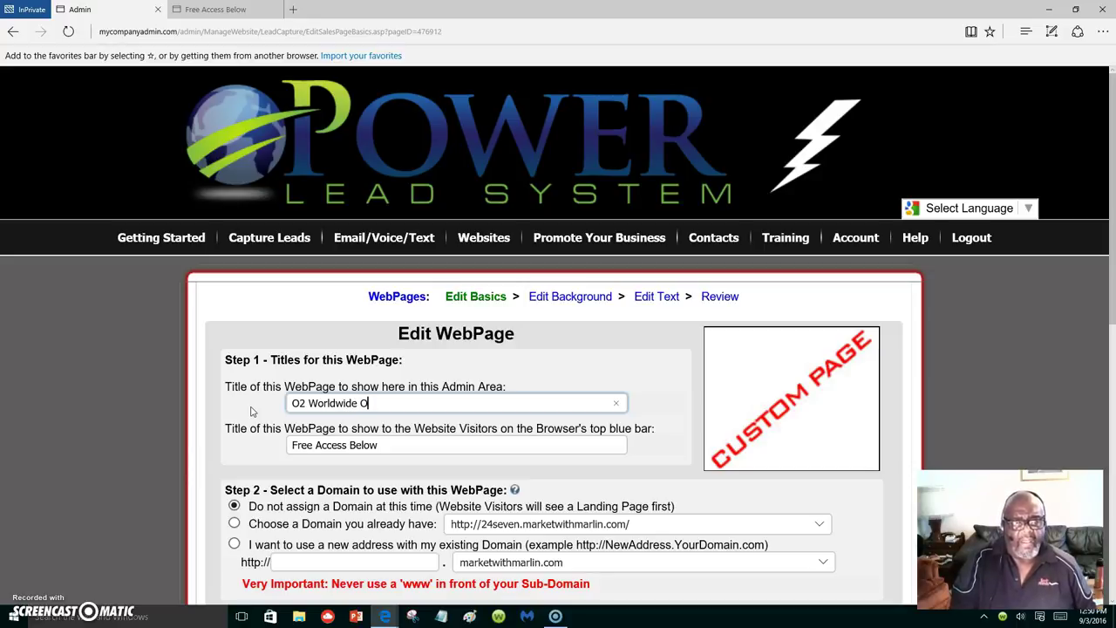
key(BackSpace)
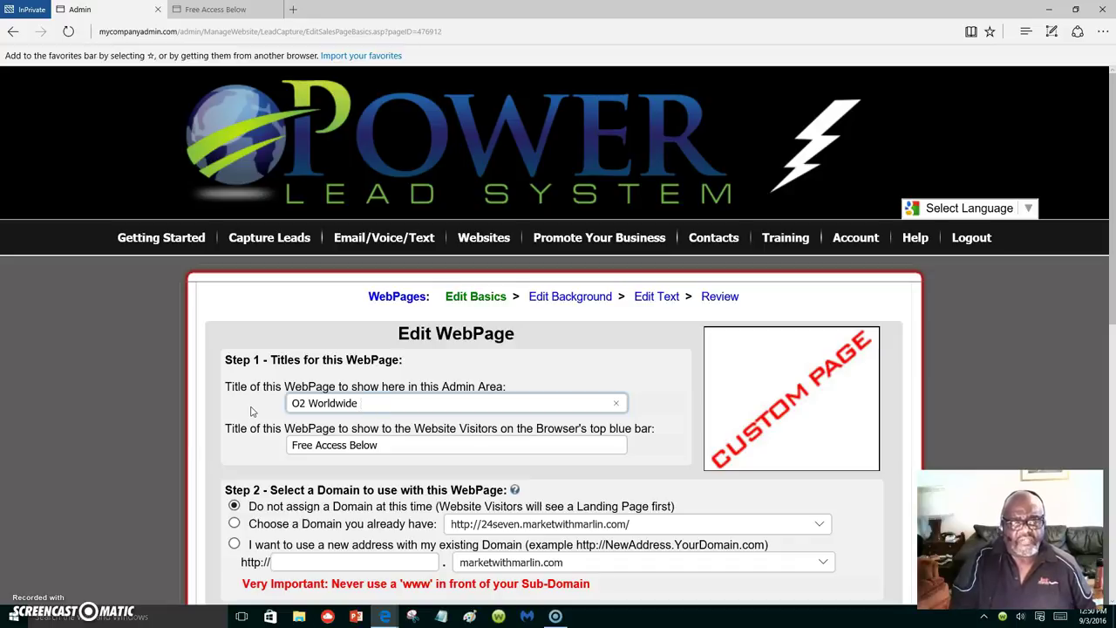
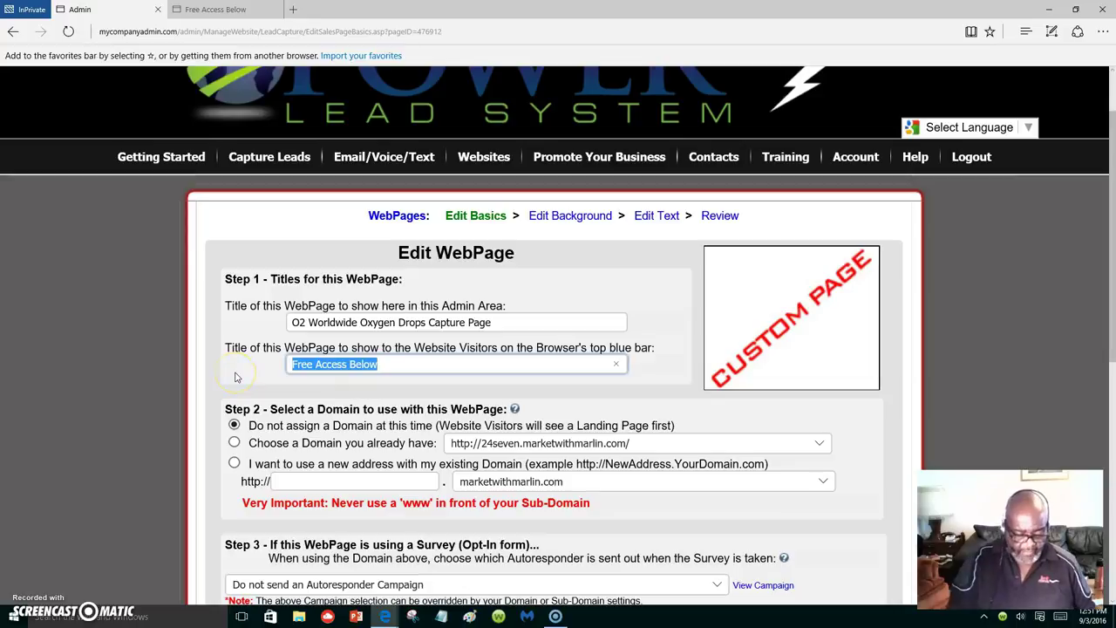
text(O2)
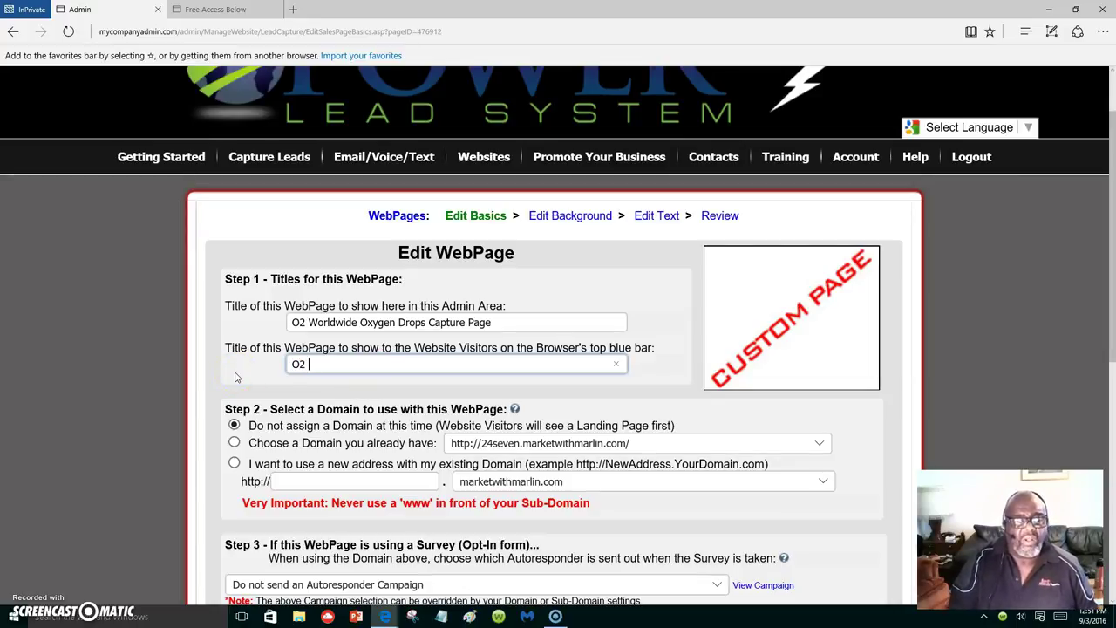
text( Oxygen Drops Testimonies)
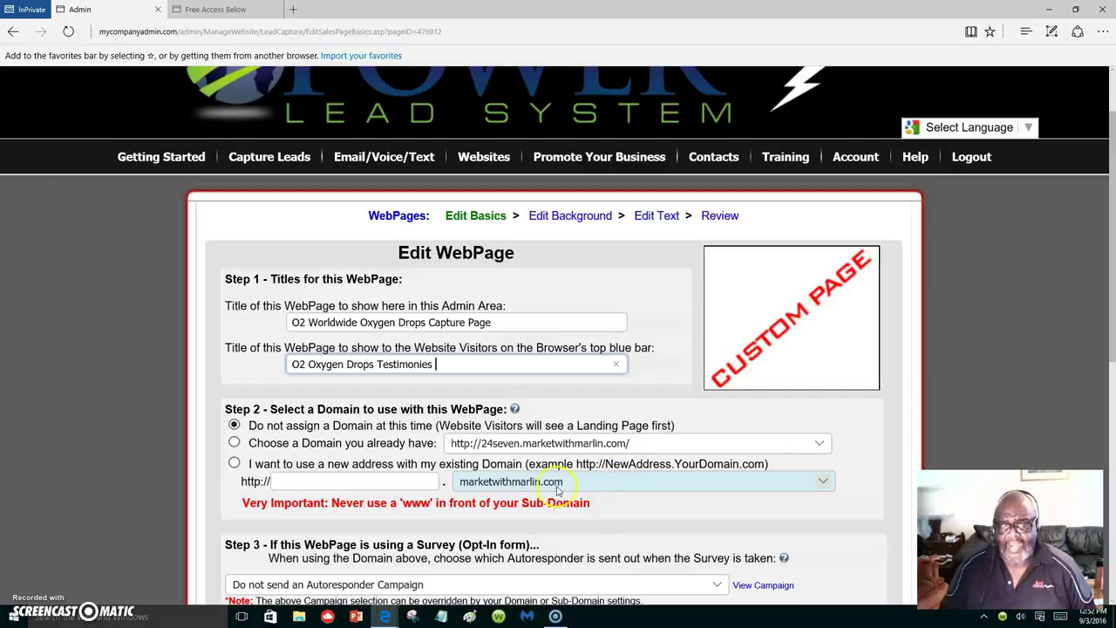
Assign the page a new address on the existing domain, using the sub-domain o2dropstestimonies.
click(378, 484)
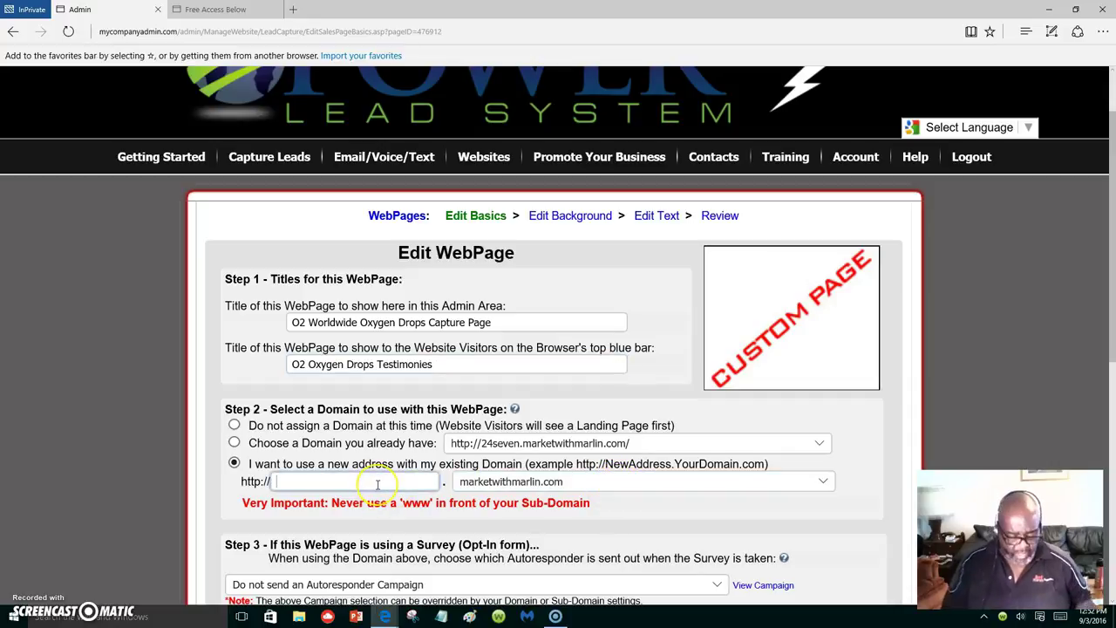
text(O)
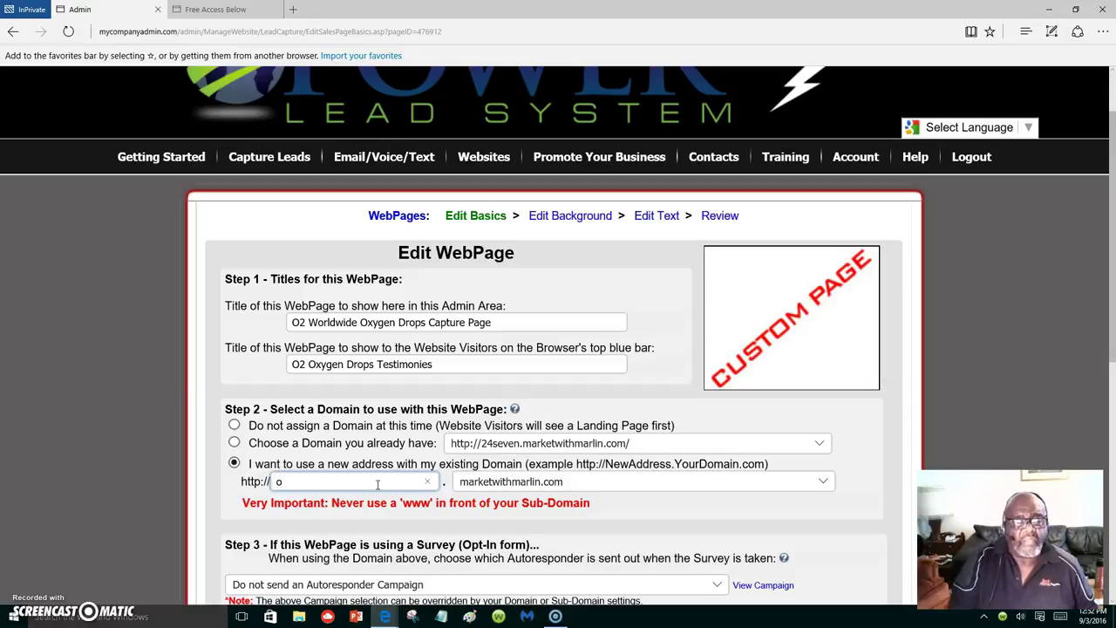
text(2dropste)
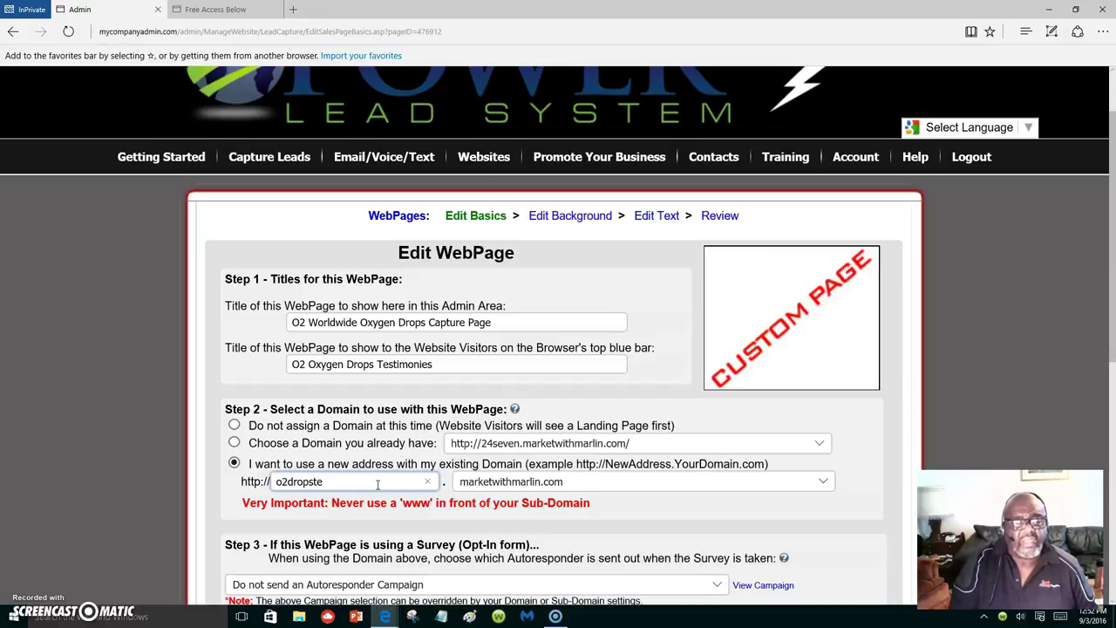
text(stimonies)
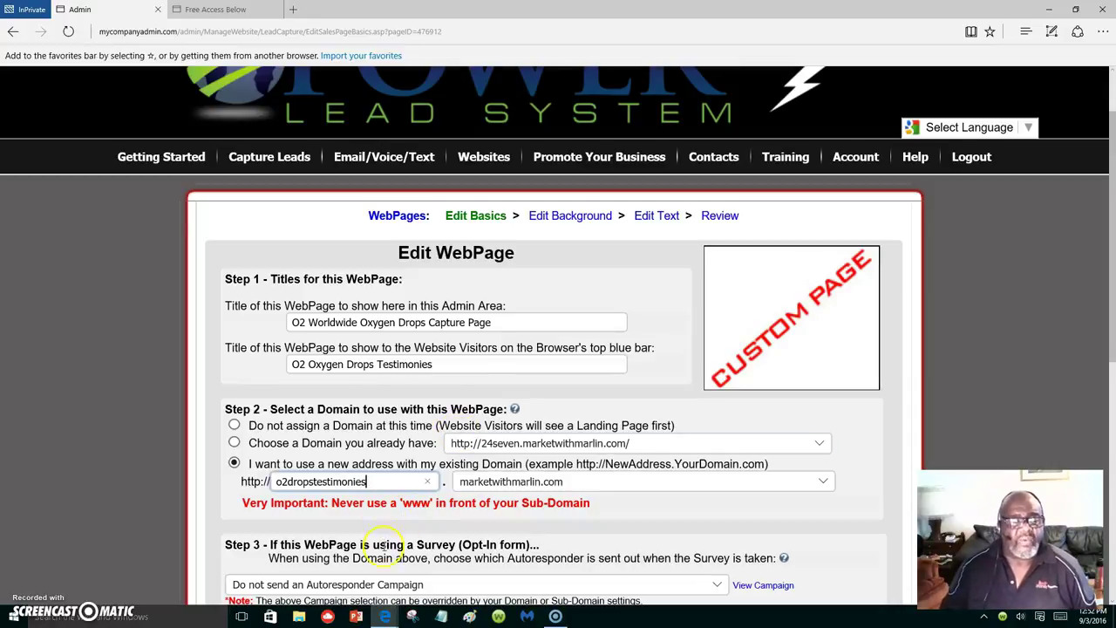
Choose the Promote Your Primary (for all members) autoresponder campaign as the one sent when the survey is taken.
scroll(383, 549, down, 1)
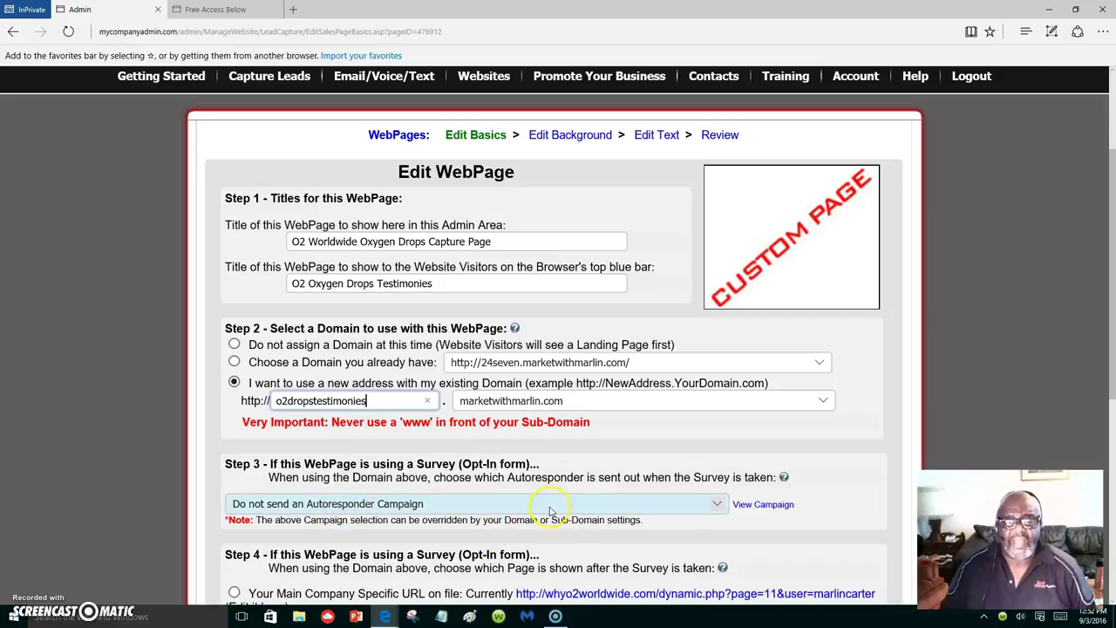
scroll(551, 510, down, 1)
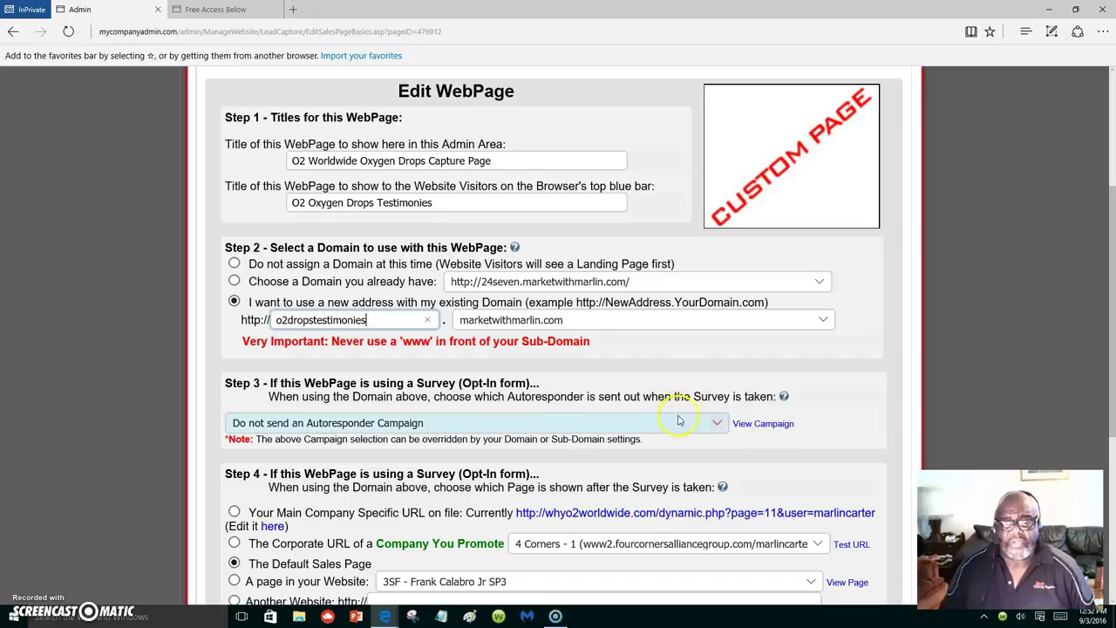
click(717, 424)
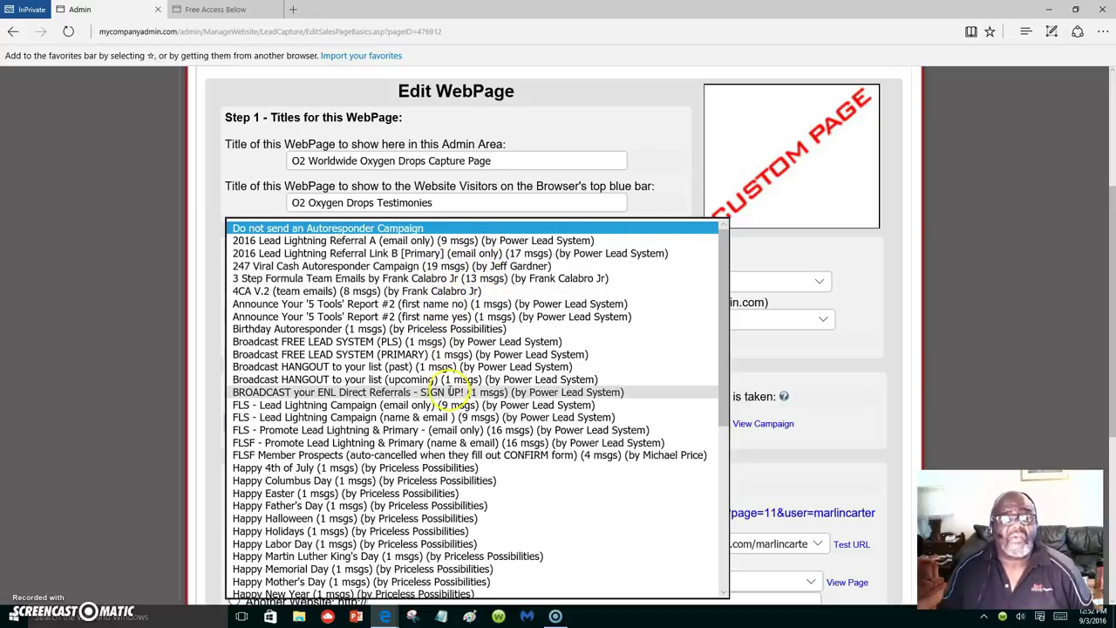
scroll(451, 429, down, 4)
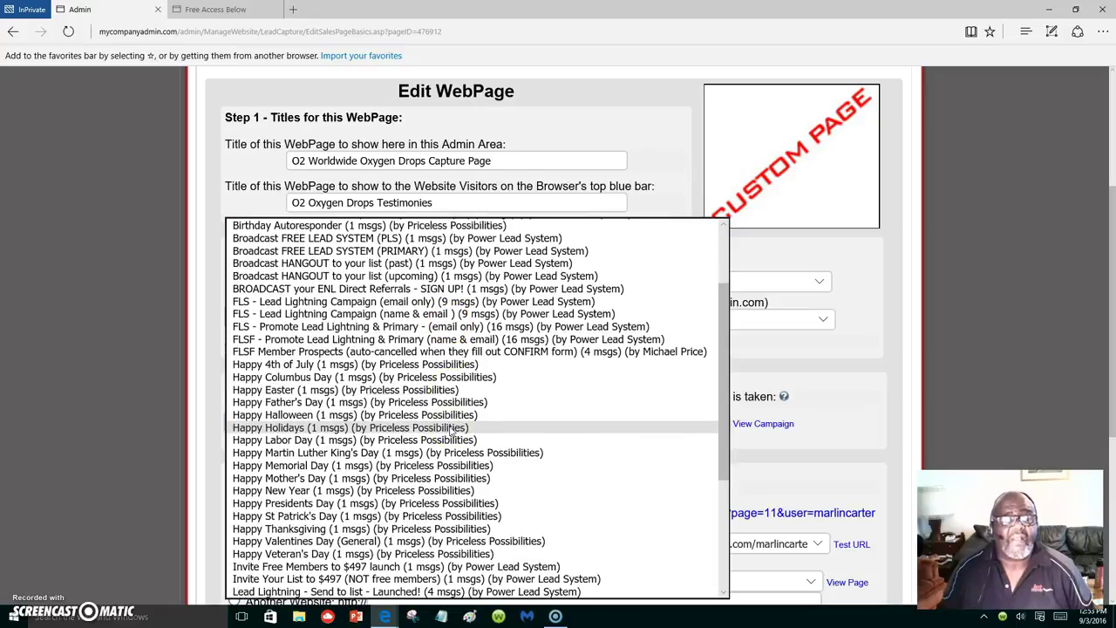
scroll(416, 399, down, 1)
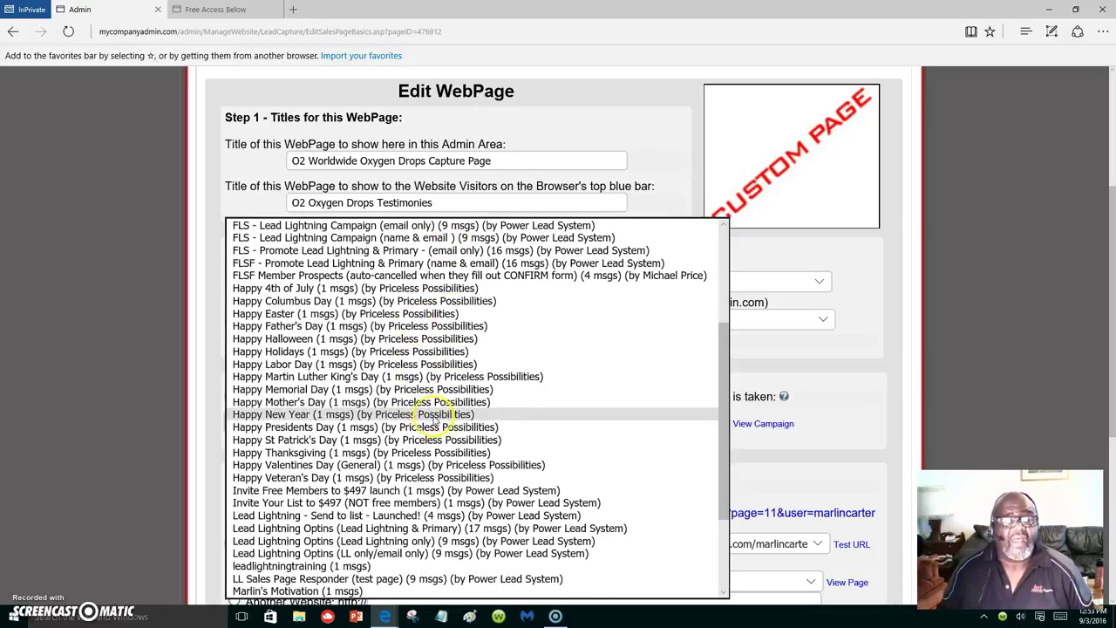
scroll(445, 427, down, 1)
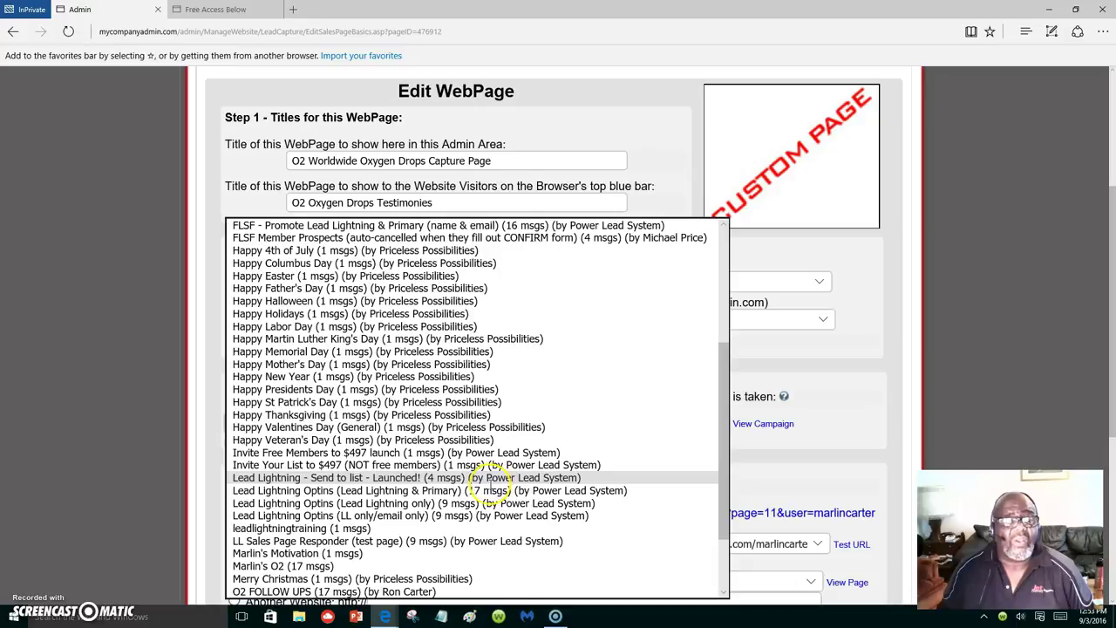
scroll(483, 482, down, 2)
scroll(483, 481, down, 1)
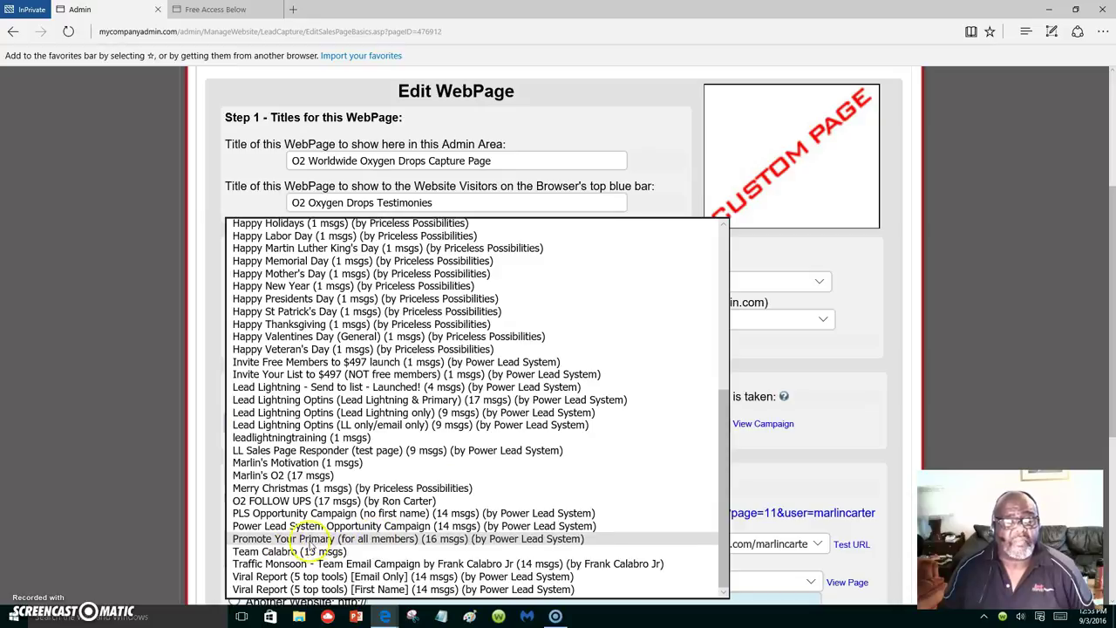
click(484, 539)
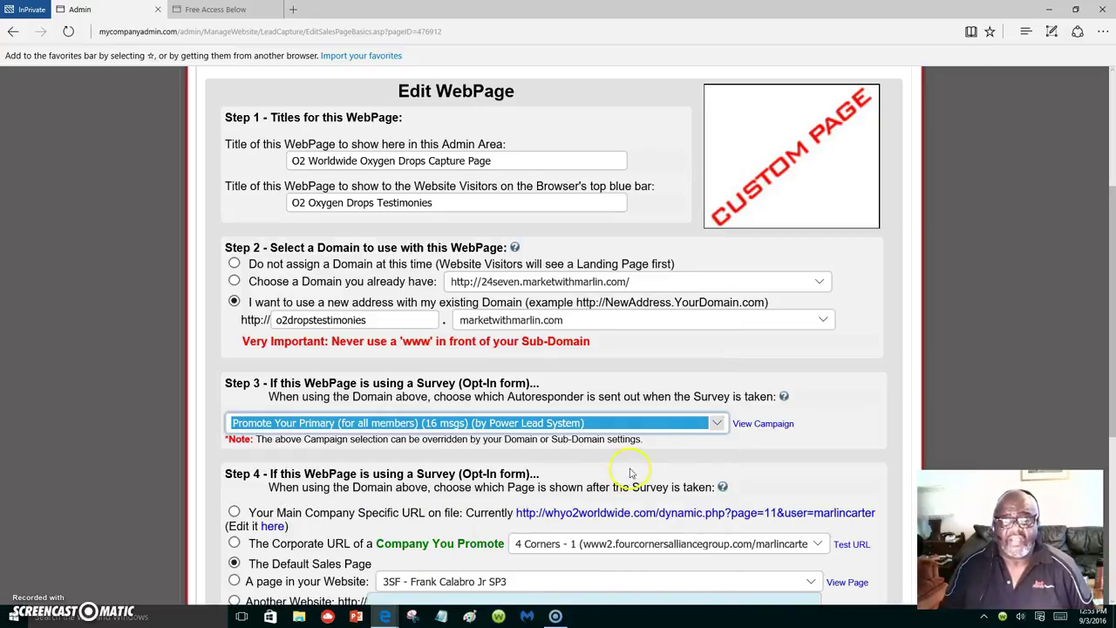
View the selected campaign's email schedule and its day 0 email, then close the campaign view.
click(771, 426)
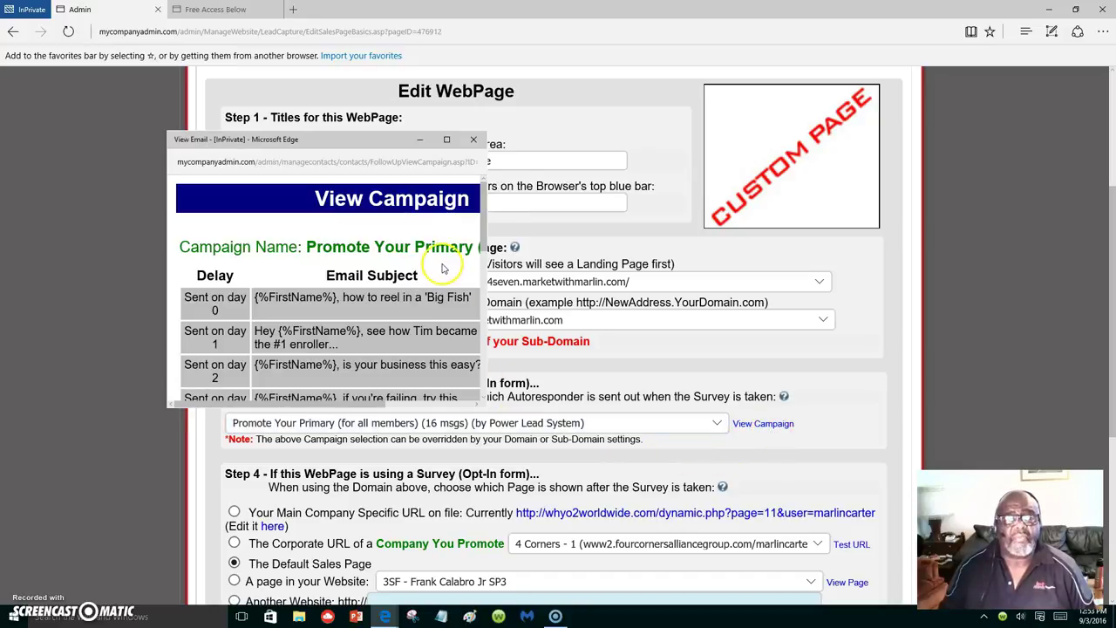
click(447, 140)
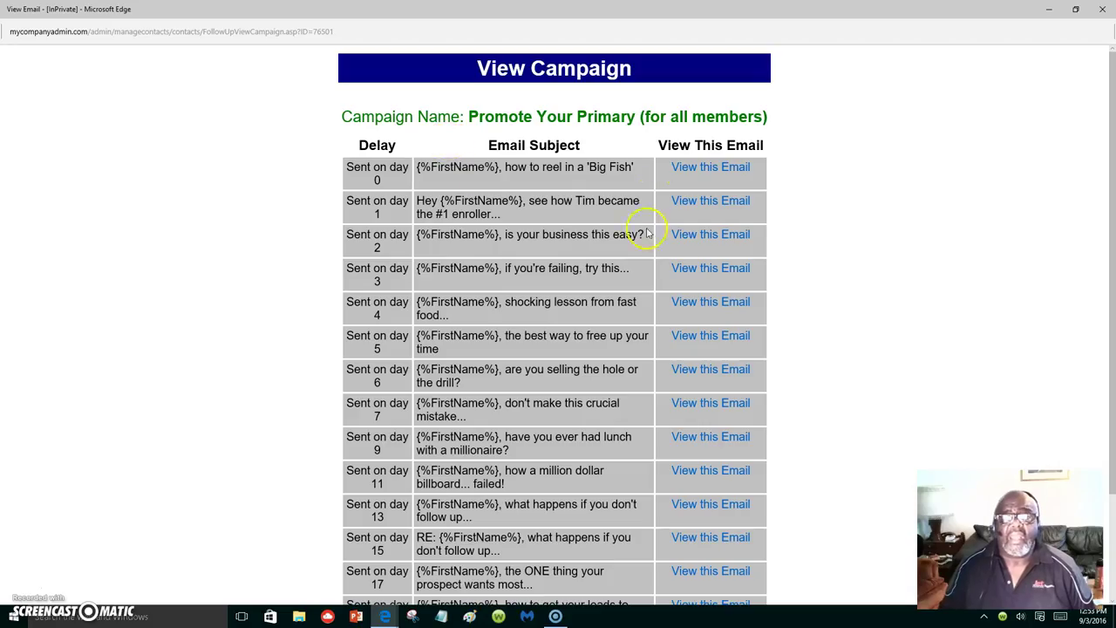
scroll(536, 319, down, 3)
scroll(544, 341, up, 3)
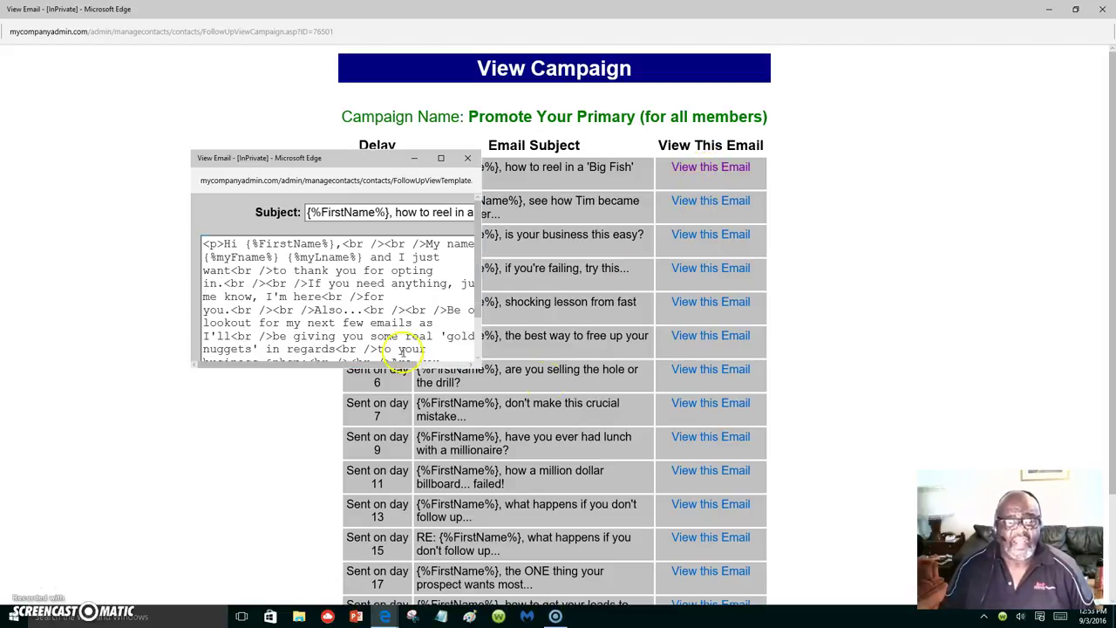
click(468, 158)
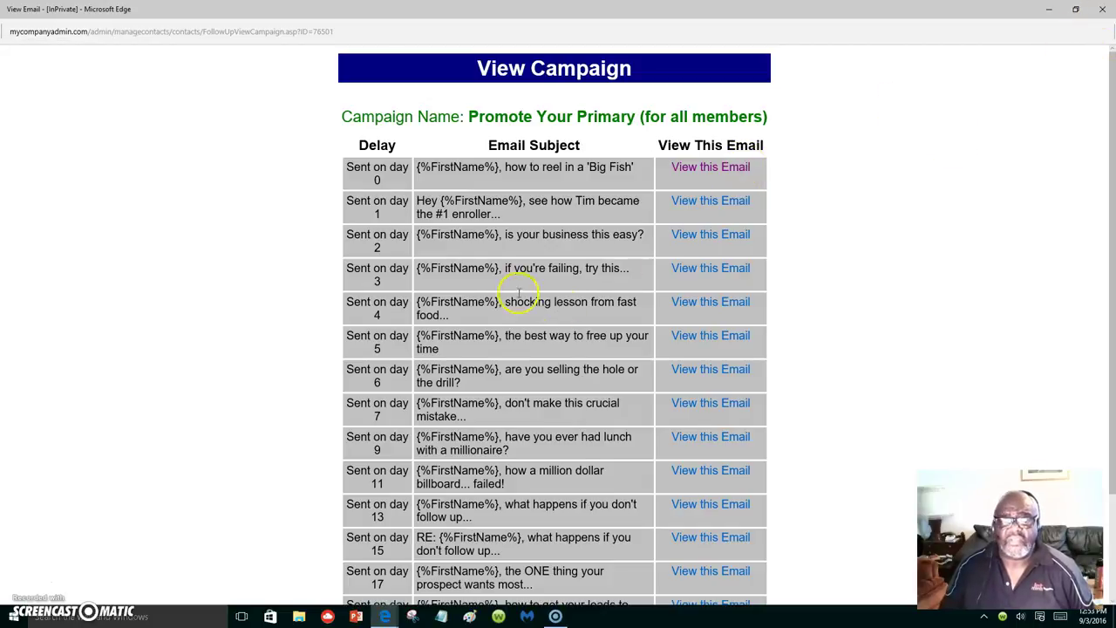
scroll(523, 314, down, 3)
scroll(514, 365, up, 3)
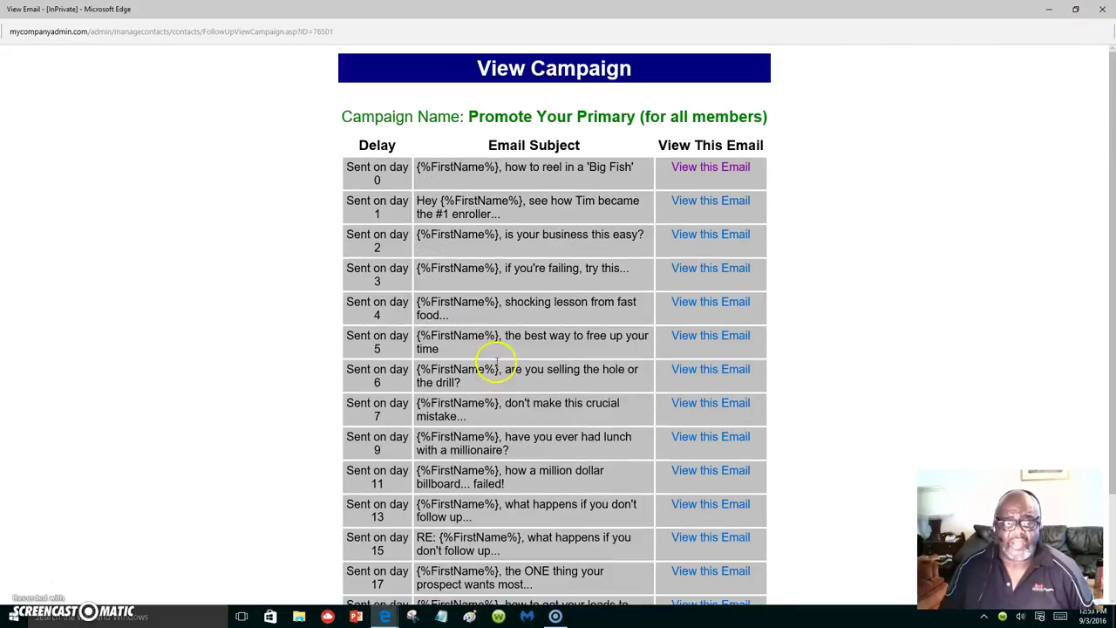
click(1105, 9)
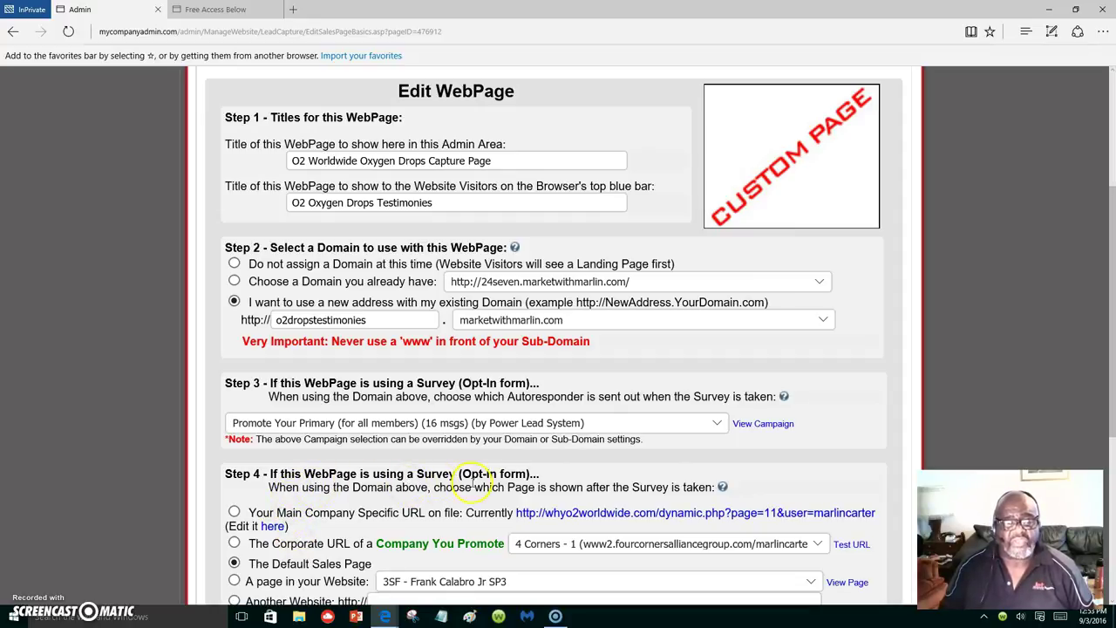
Choose another website as the page shown after the survey, and open the O2 Website URL file in Notepad.
scroll(550, 484, down, 2)
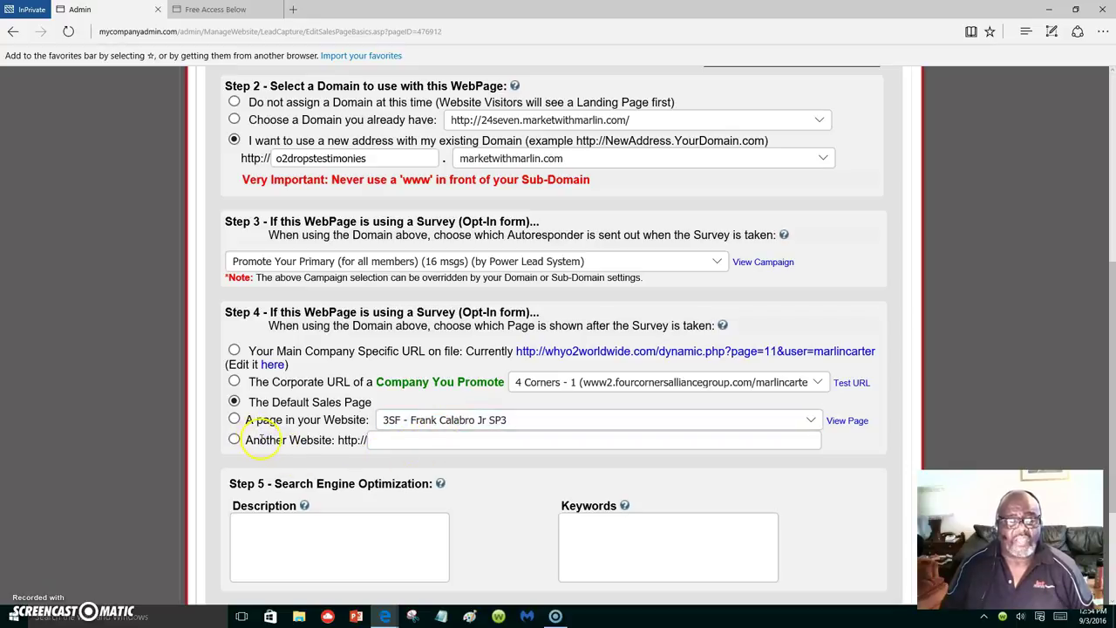
click(393, 438)
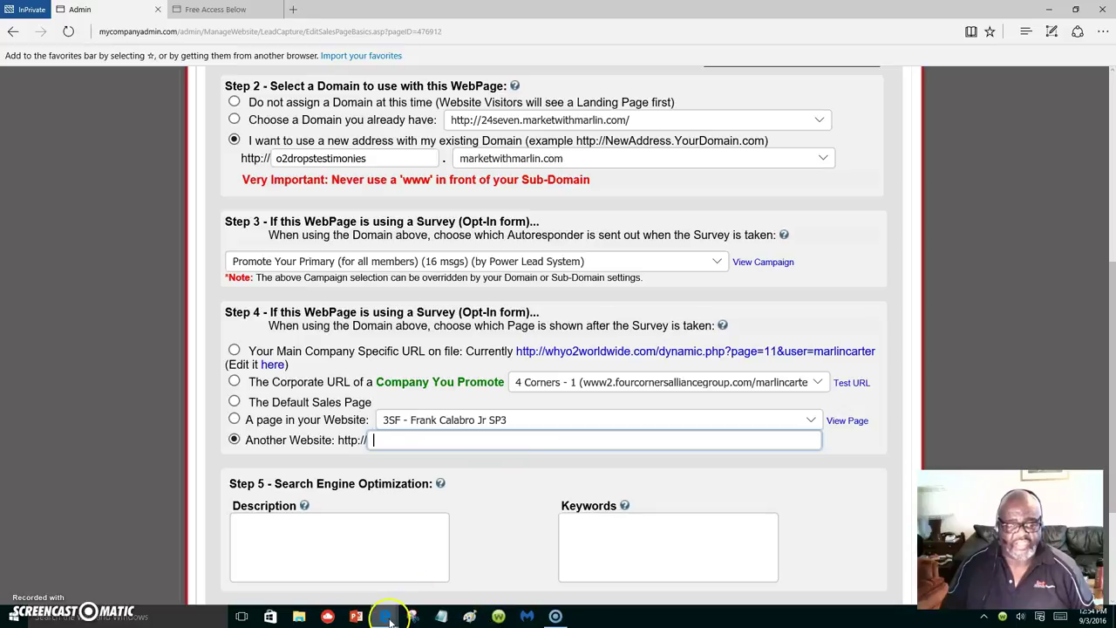
mouse_move(385, 618)
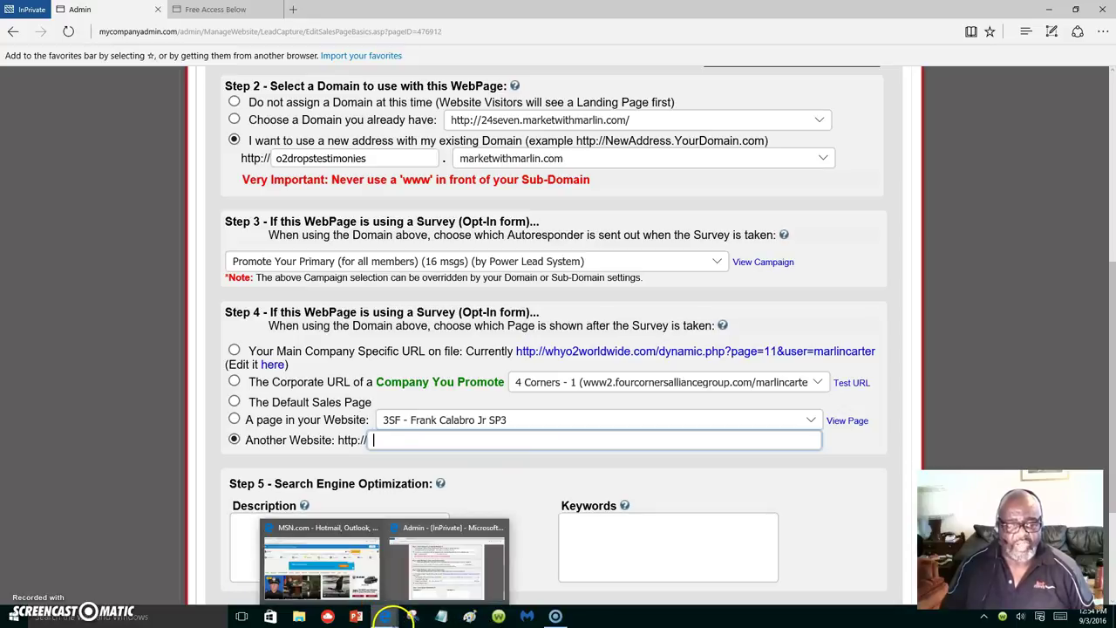
click(444, 617)
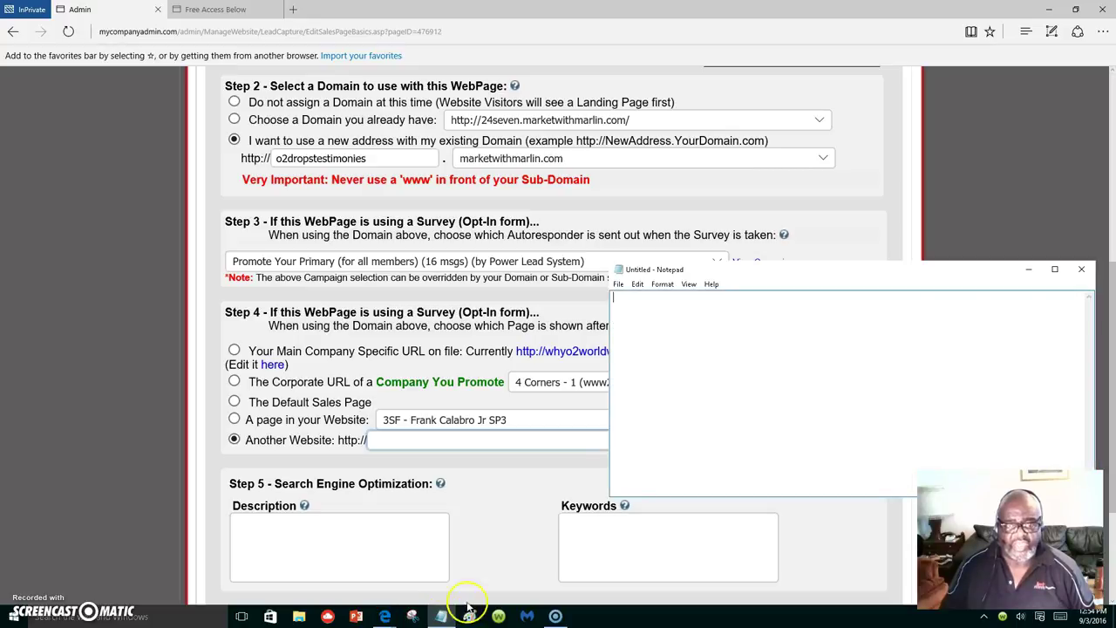
click(617, 284)
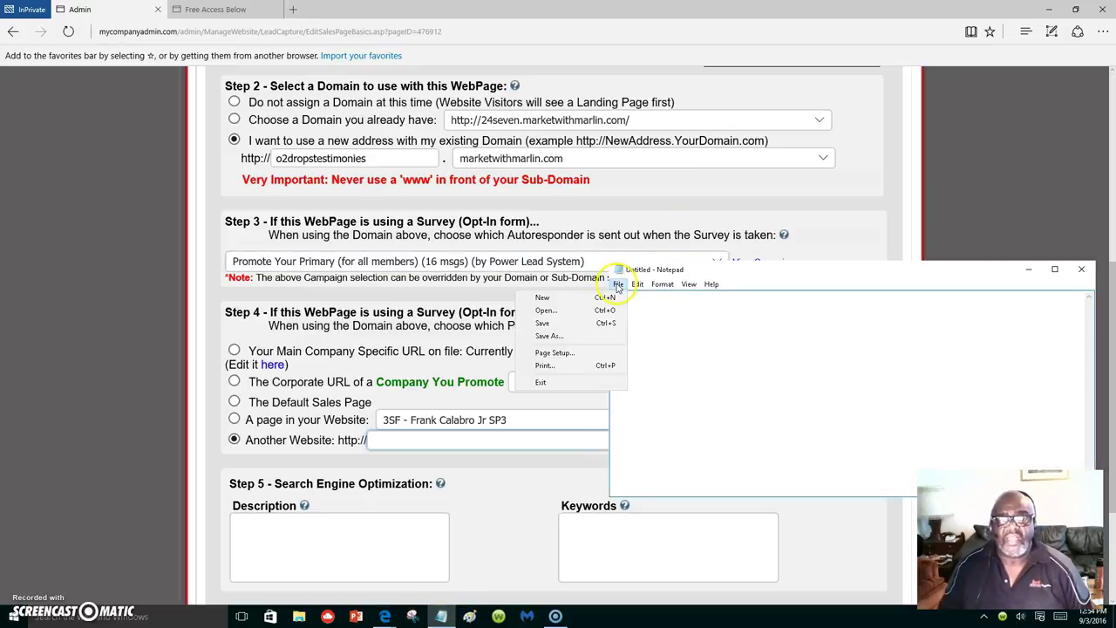
click(547, 310)
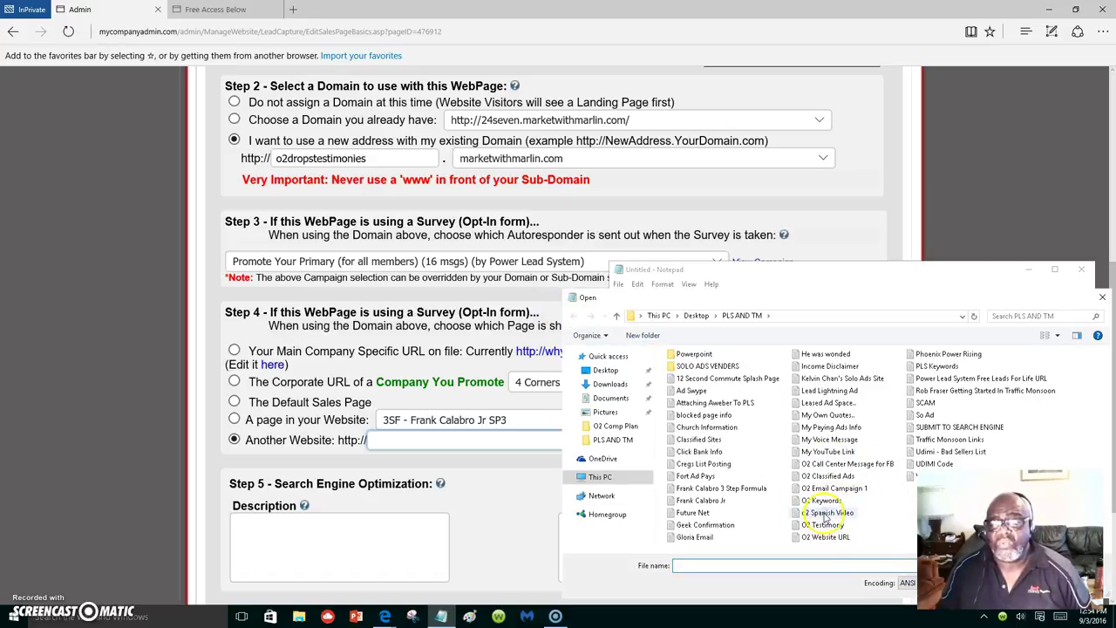
double_click(828, 538)
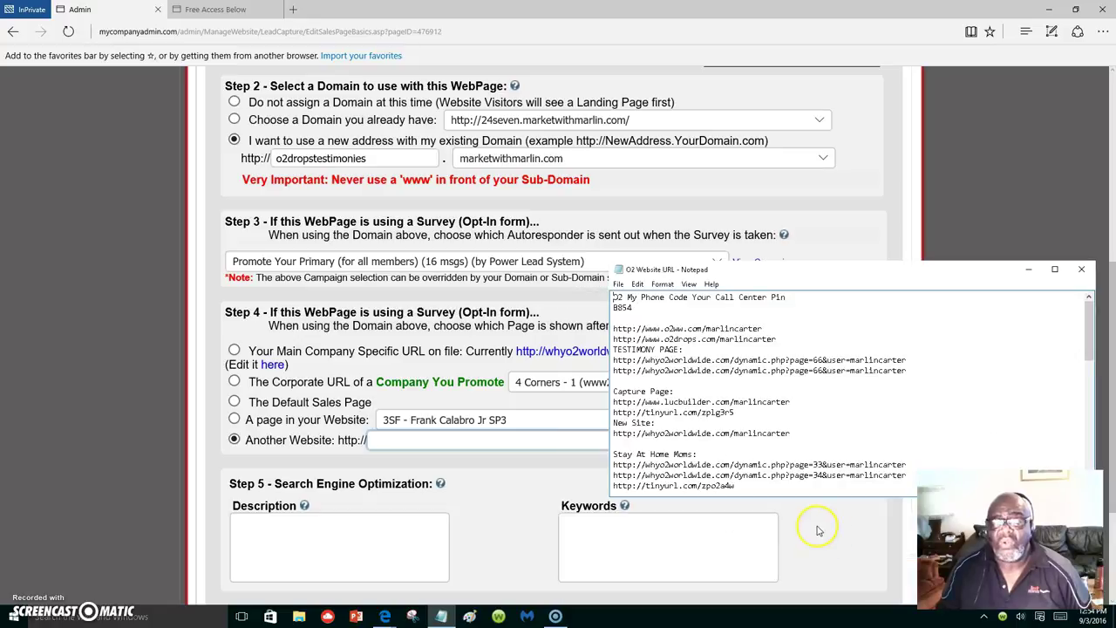
Find the testimony page links in the O2 Website URL notes and copy the first one.
scroll(772, 469, down, 3)
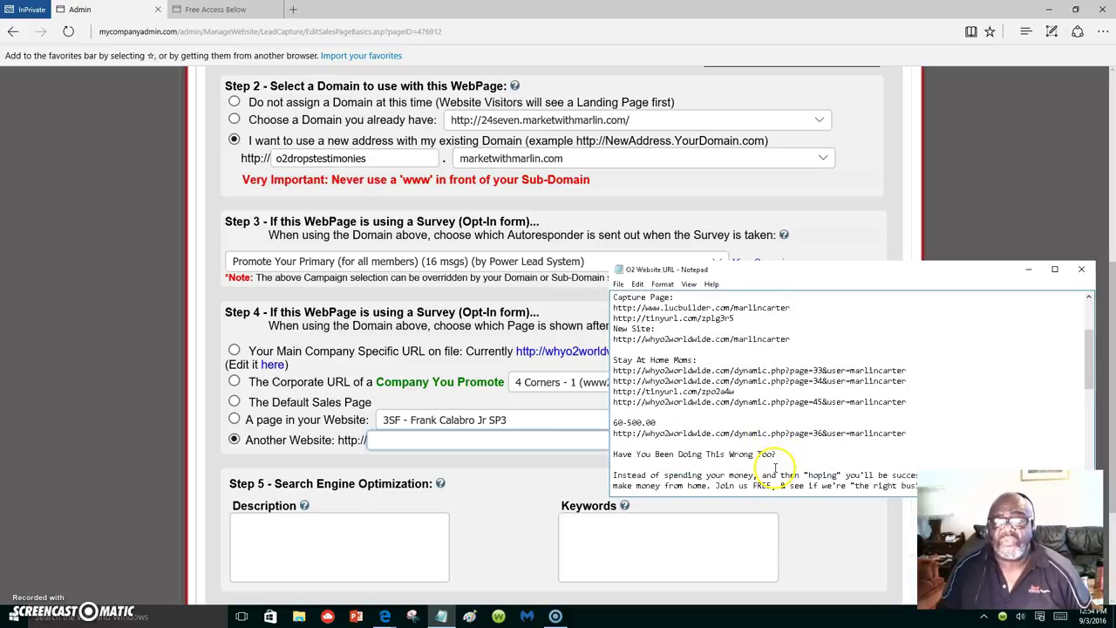
scroll(774, 469, up, 2)
scroll(773, 460, down, 5)
scroll(775, 464, down, 2)
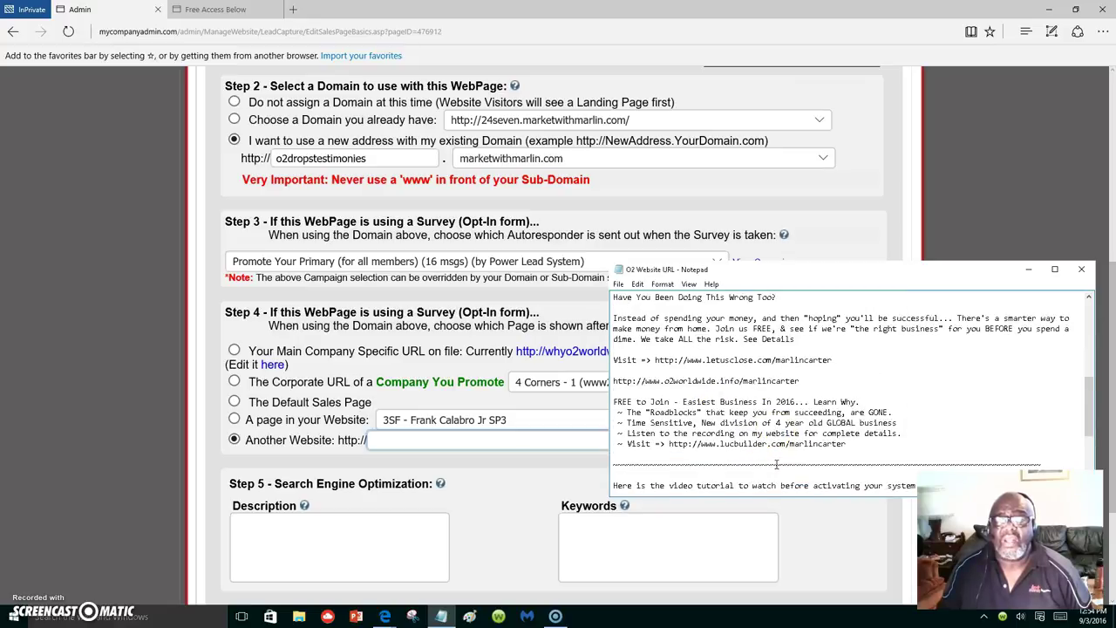
scroll(776, 461, up, 2)
scroll(775, 462, up, 1)
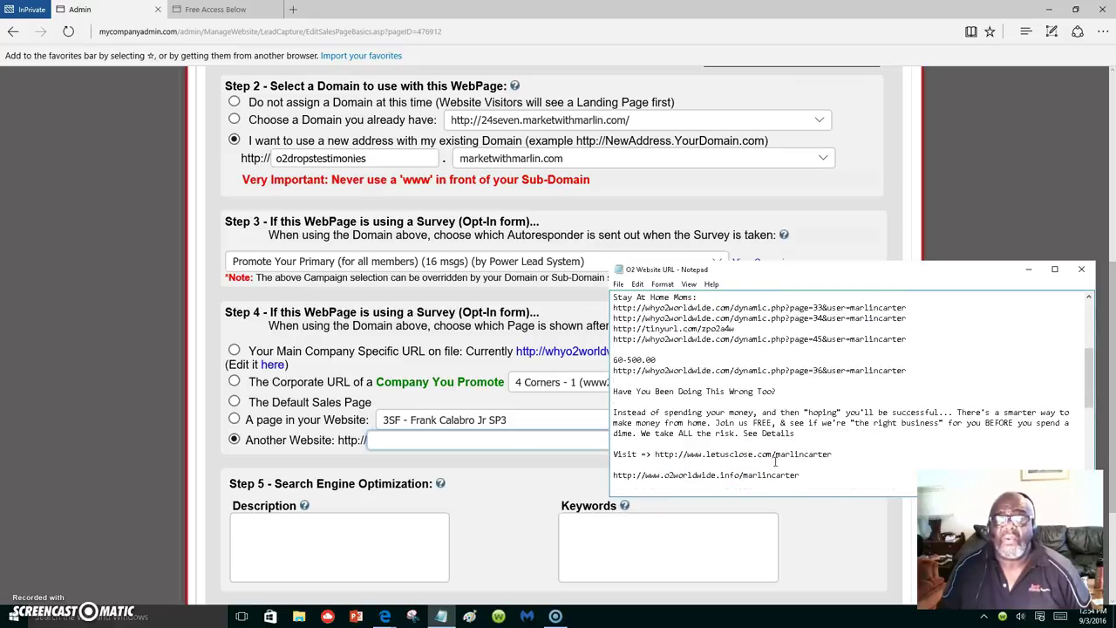
scroll(775, 463, up, 1)
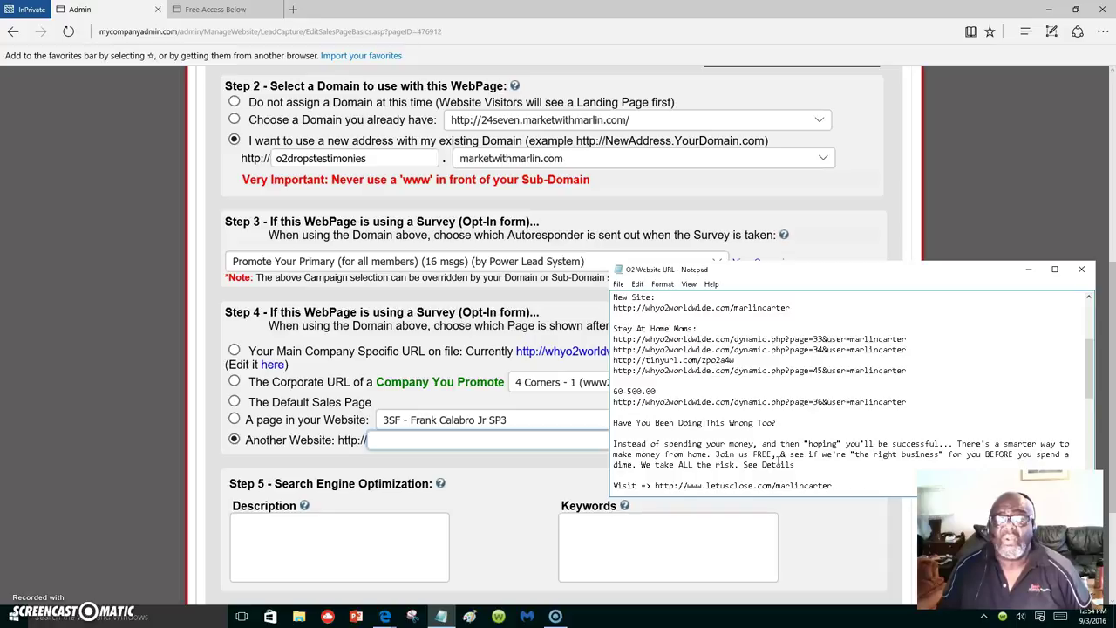
scroll(776, 459, up, 2)
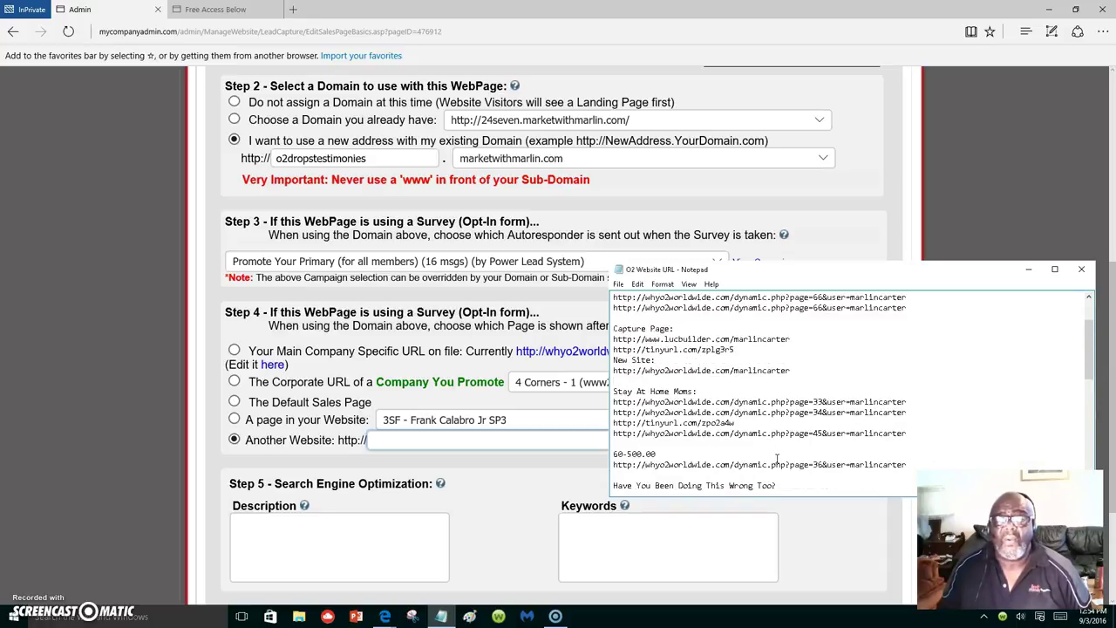
scroll(777, 459, up, 2)
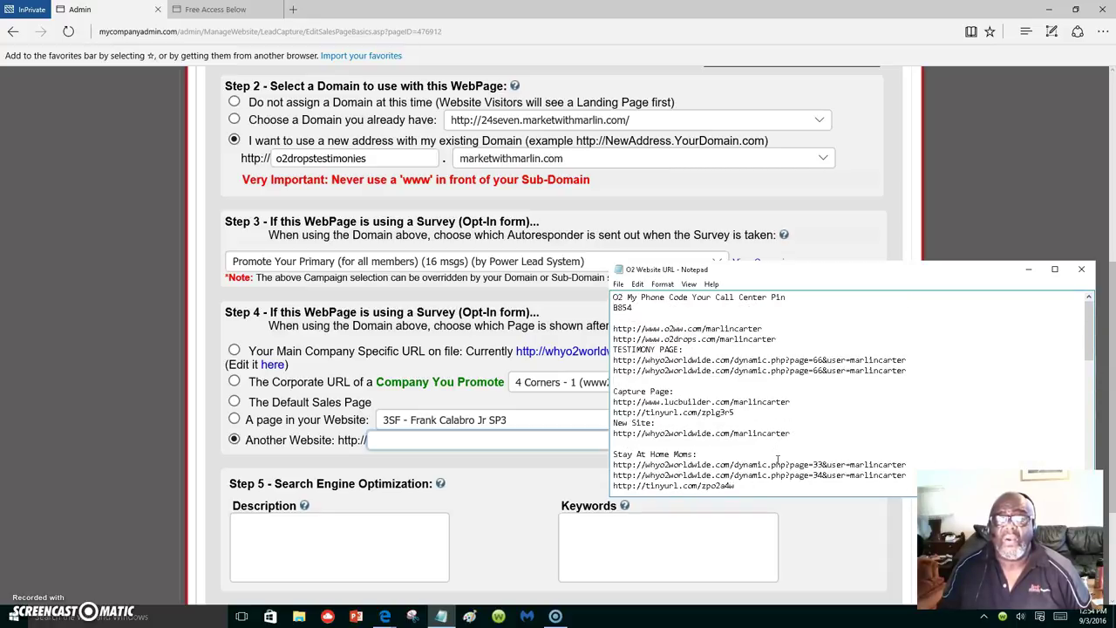
drag(907, 360, 616, 358)
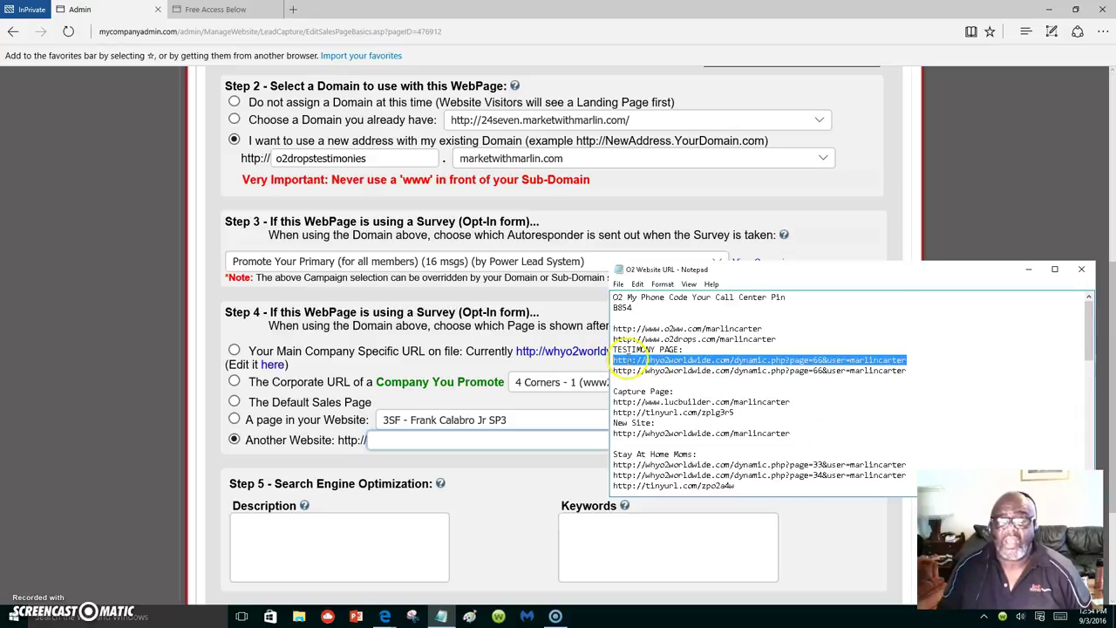
right_click(626, 359)
click(503, 395)
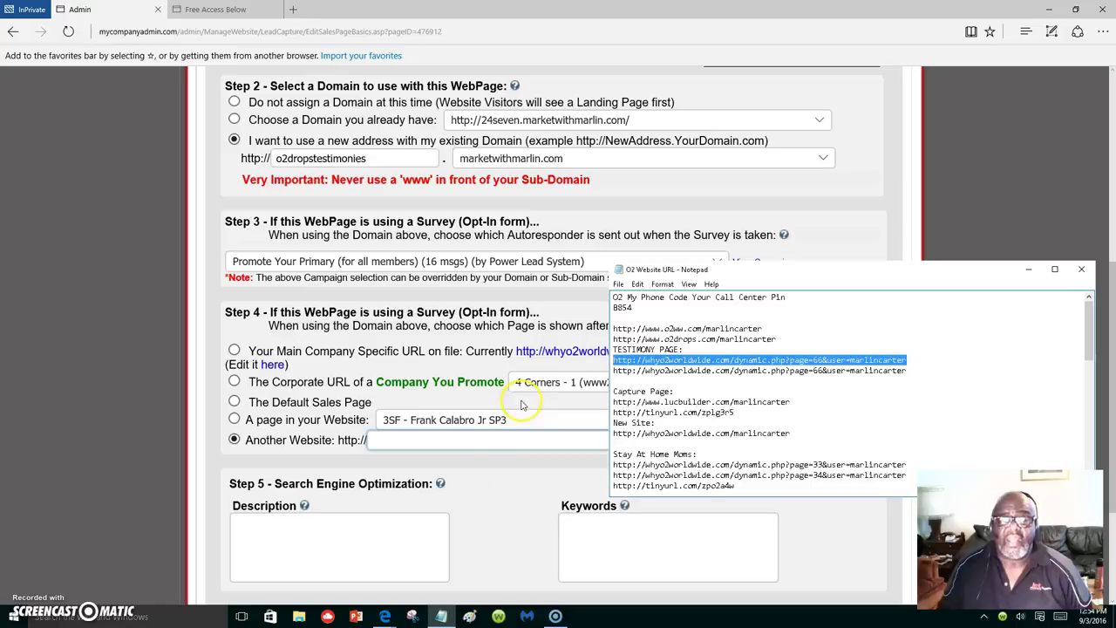
Switch back to Edge and paste the copied testimony page link as the other website's address.
click(415, 441)
right_click(416, 443)
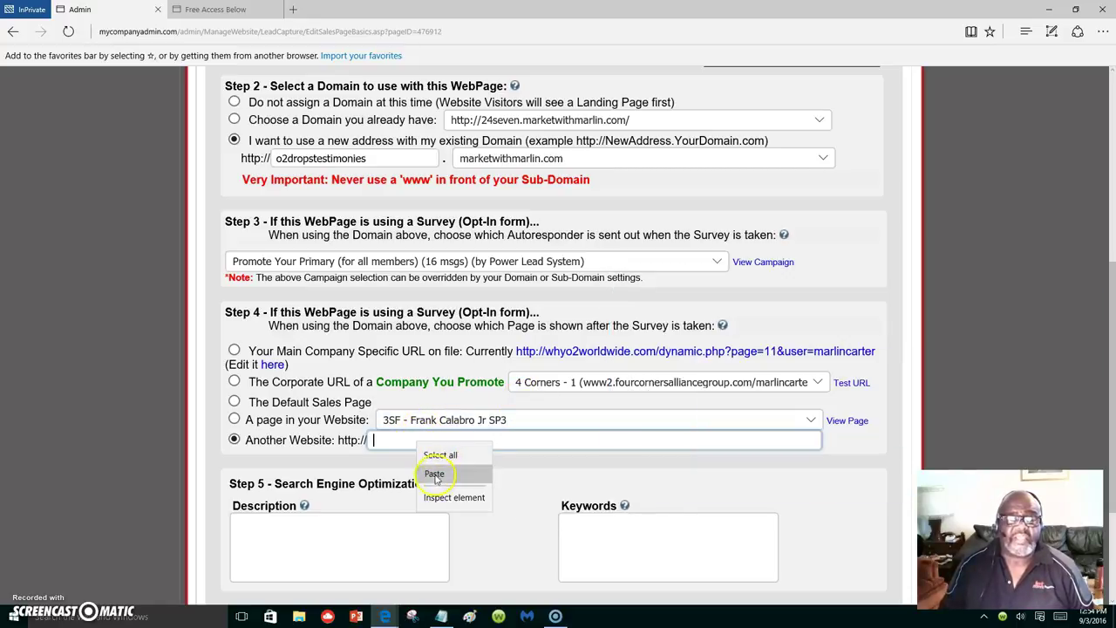
click(436, 474)
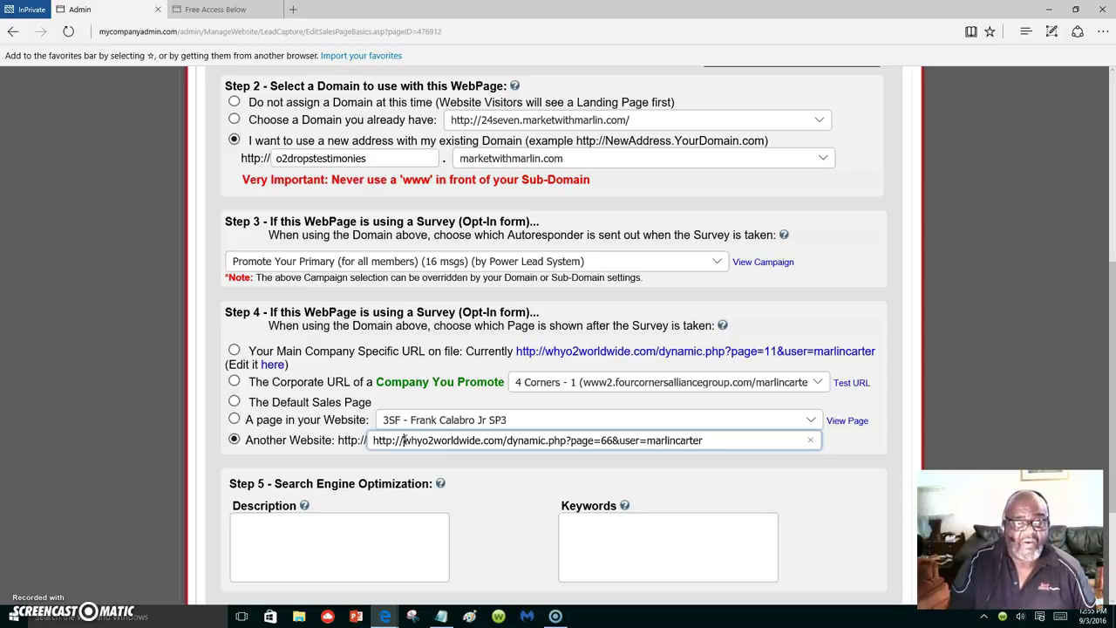
click(404, 440)
key(BackSpace)
key(BackSpace)
key(BackSpace)
key(BackSpace)
key(BackSpace)
key(BackSpace)
key(BackSpace)
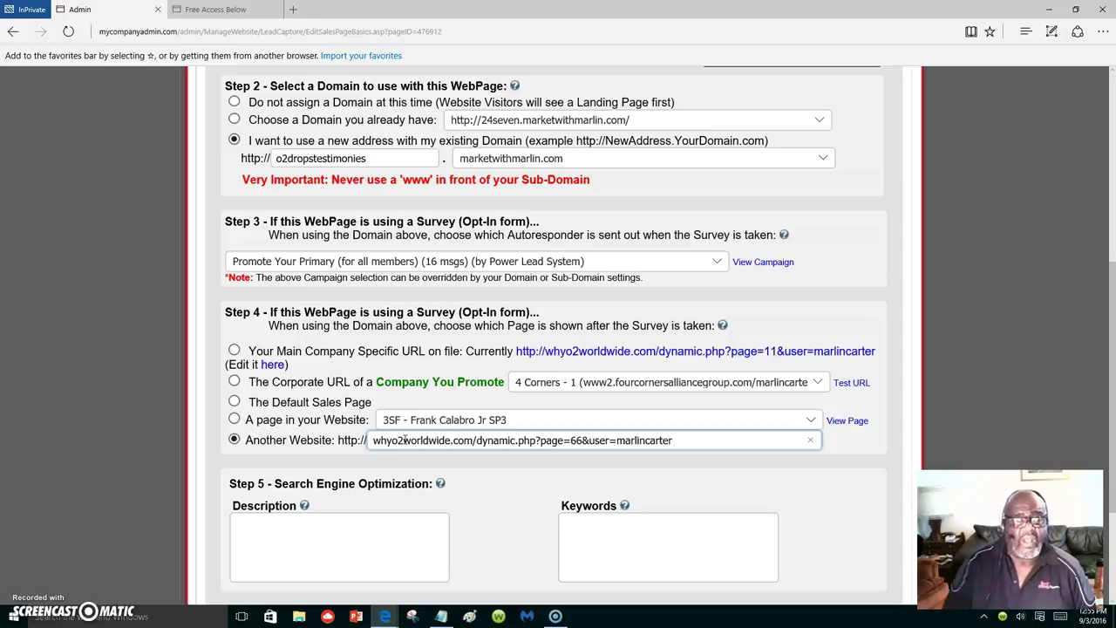
scroll(538, 416, down, 2)
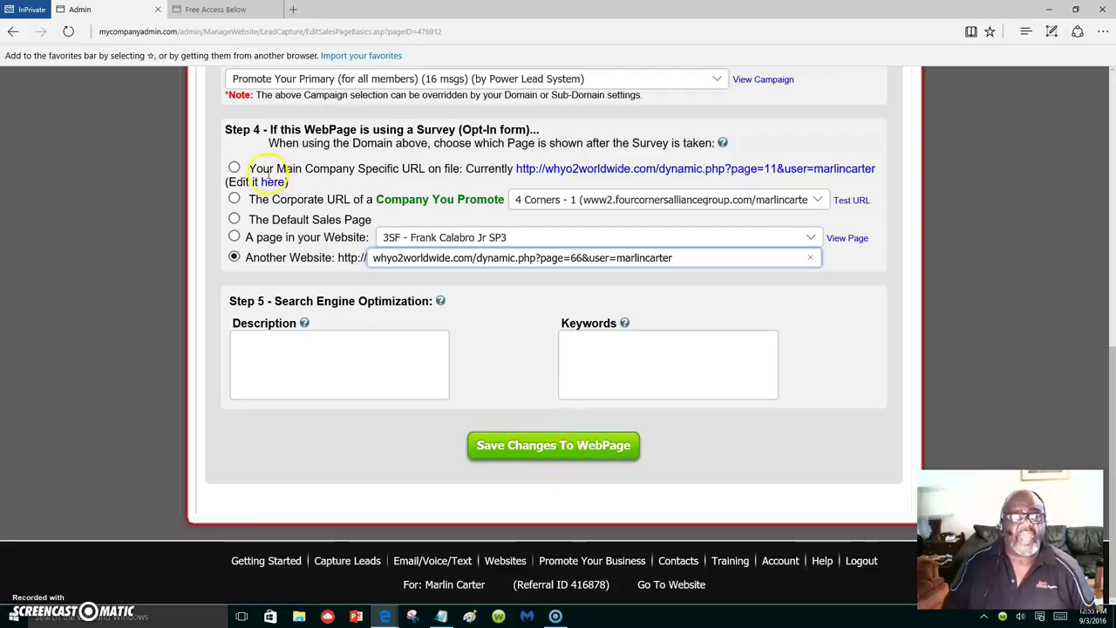
click(522, 448)
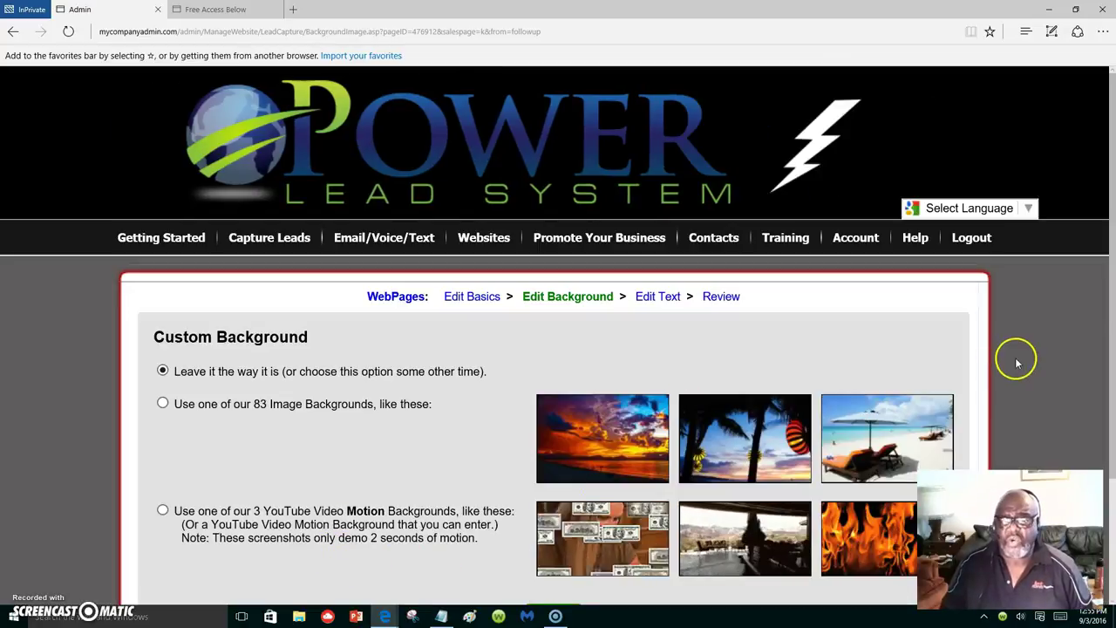
Browse the image backgrounds and use the one with a turquoise river between green mountains as the page's custom background.
scroll(1104, 311, down, 2)
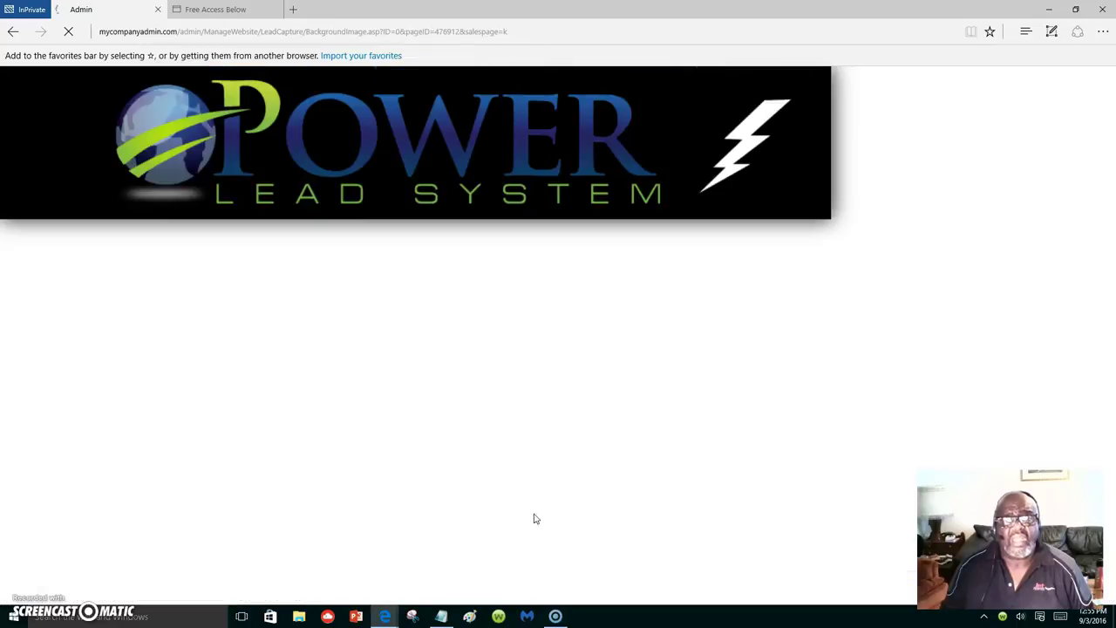
scroll(669, 392, down, 9)
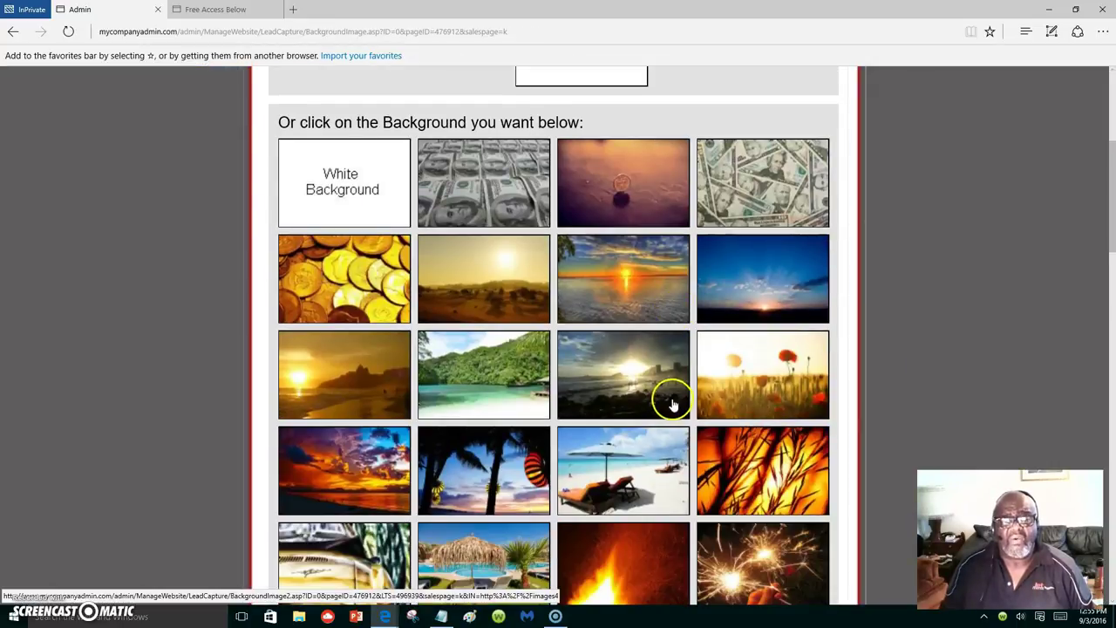
scroll(672, 405, down, 4)
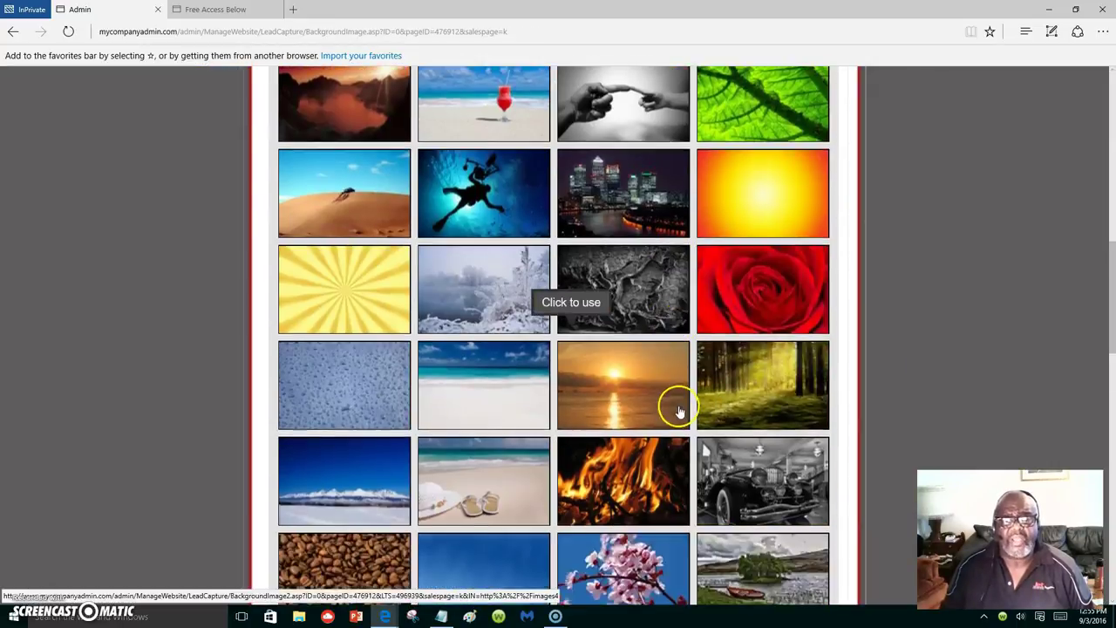
scroll(661, 427, up, 8)
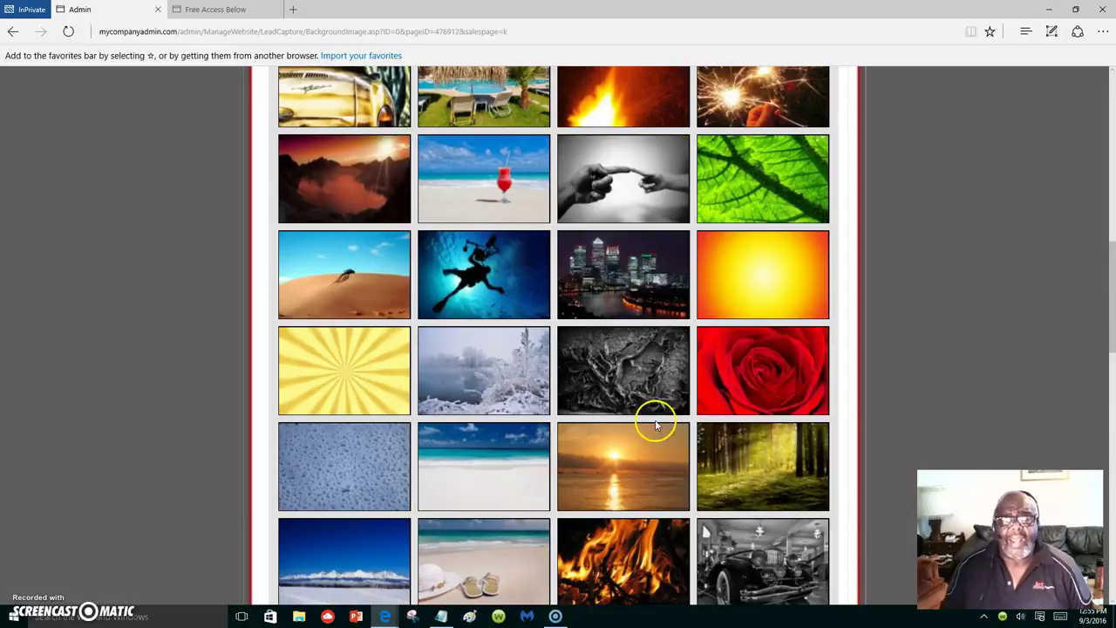
scroll(610, 394, up, 4)
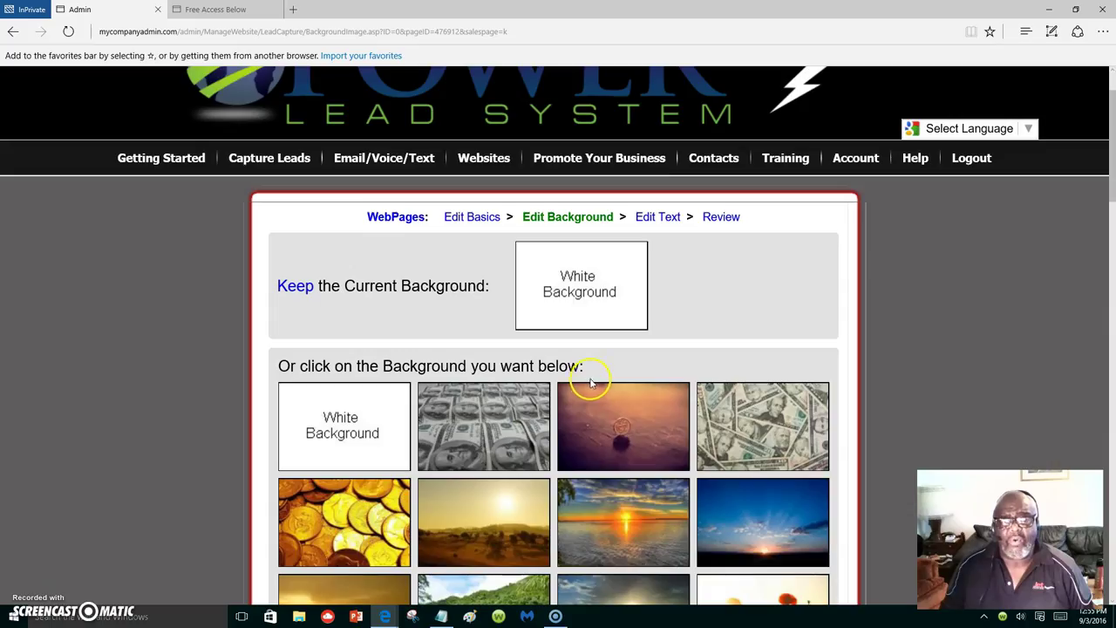
scroll(558, 423, down, 2)
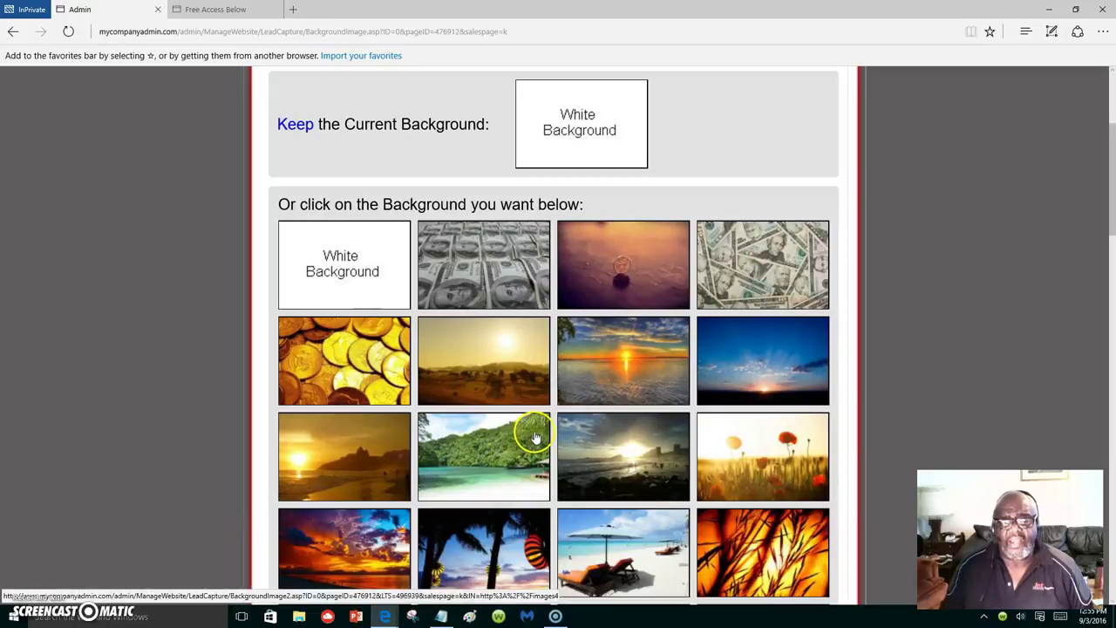
scroll(539, 431, down, 3)
scroll(542, 433, down, 4)
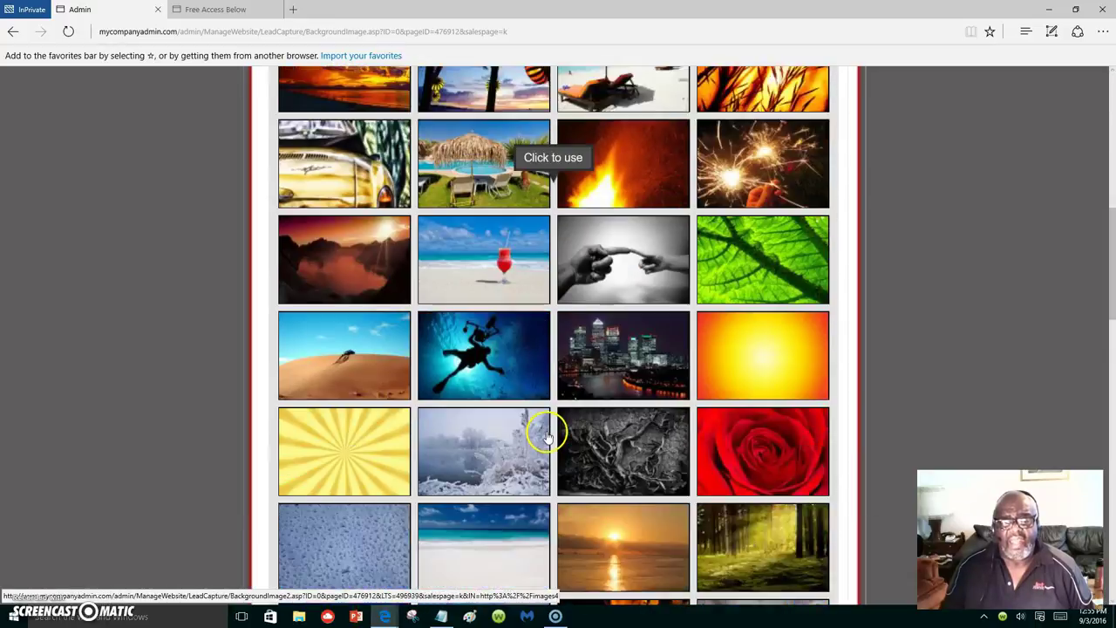
scroll(568, 456, down, 3)
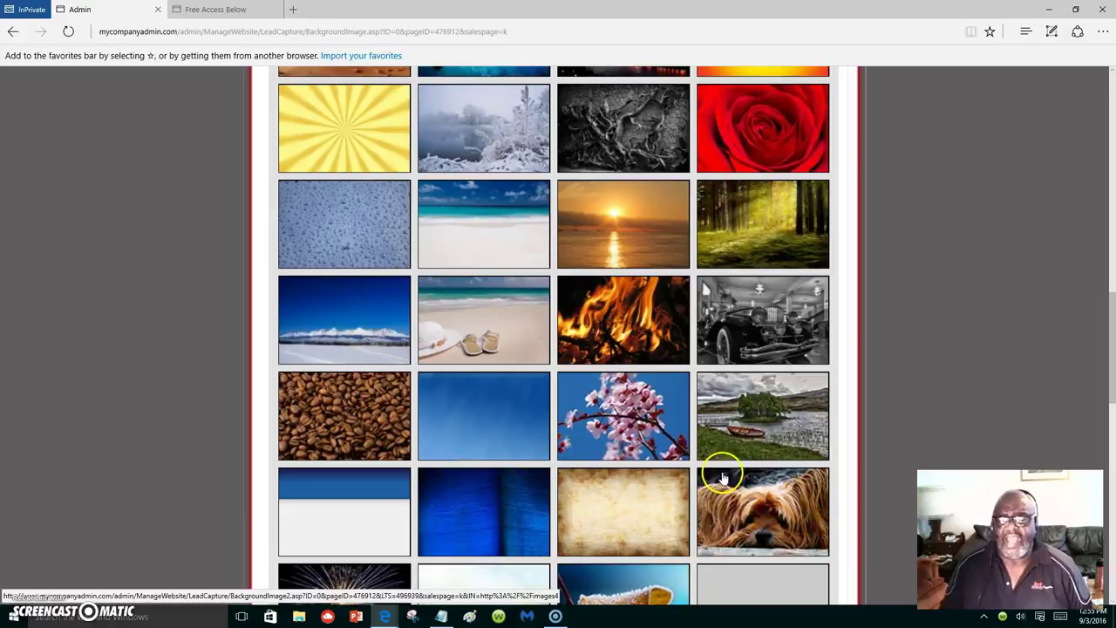
scroll(720, 475, down, 2)
scroll(720, 481, down, 1)
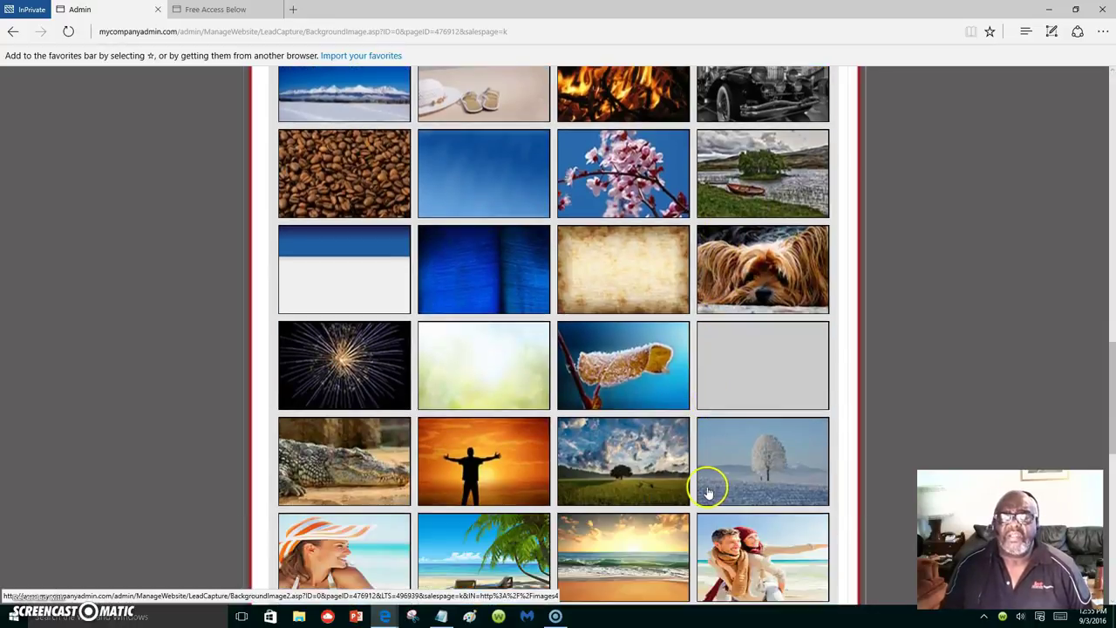
scroll(711, 491, down, 3)
scroll(710, 491, down, 2)
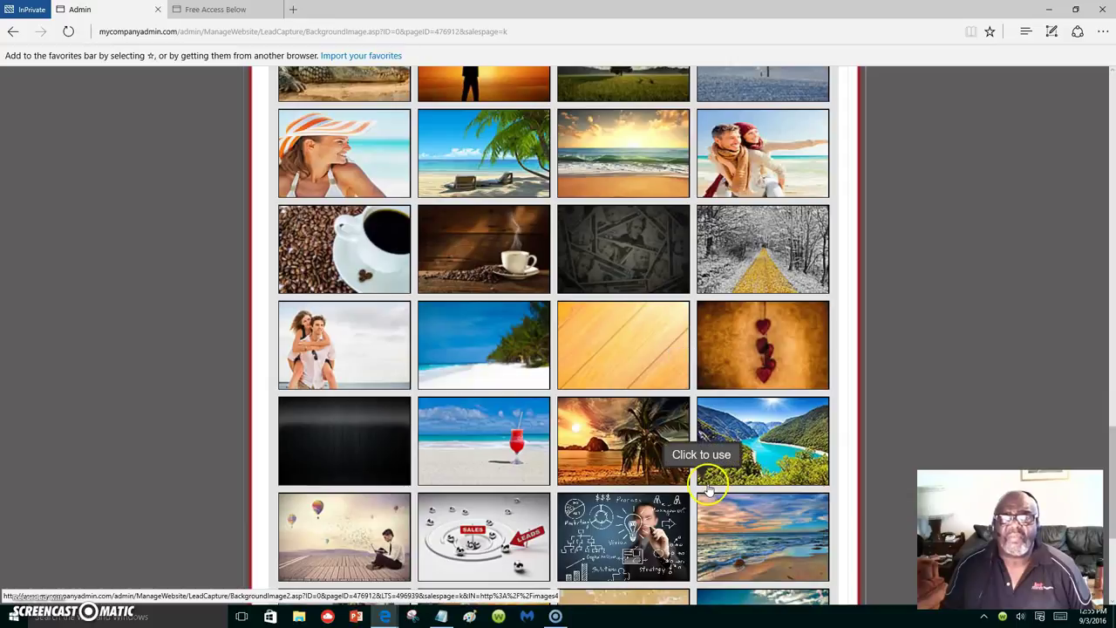
click(757, 462)
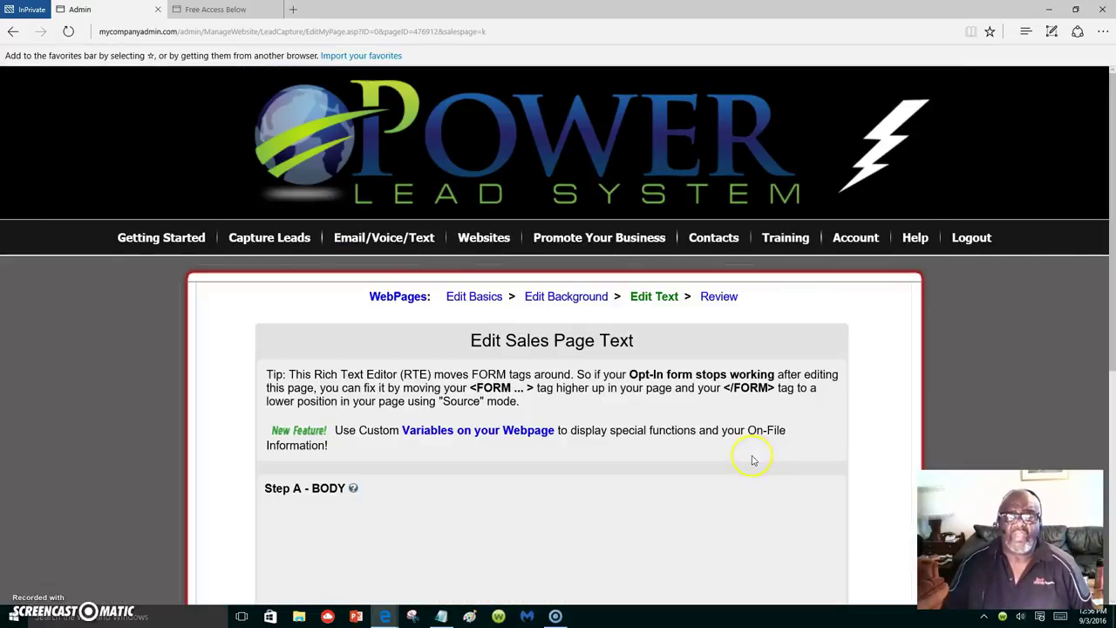
Clear the words of the red "Need Fresh Leads?" headline in the page body, keeping its question mark on its own line beneath the progress banner.
scroll(753, 460, down, 3)
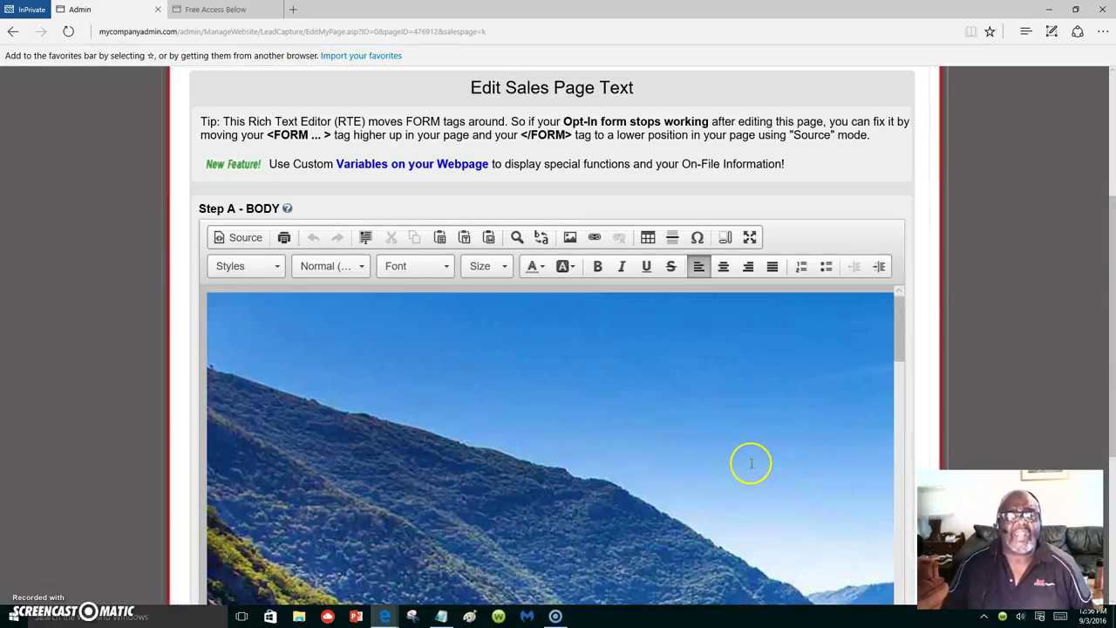
scroll(749, 456, down, 2)
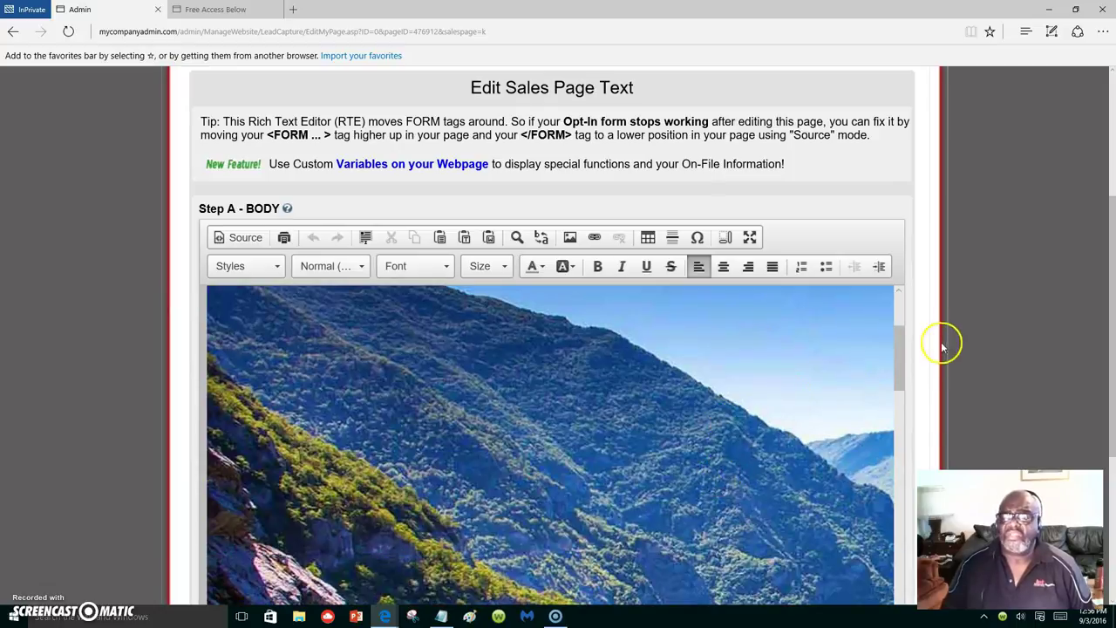
drag(900, 370, 902, 540)
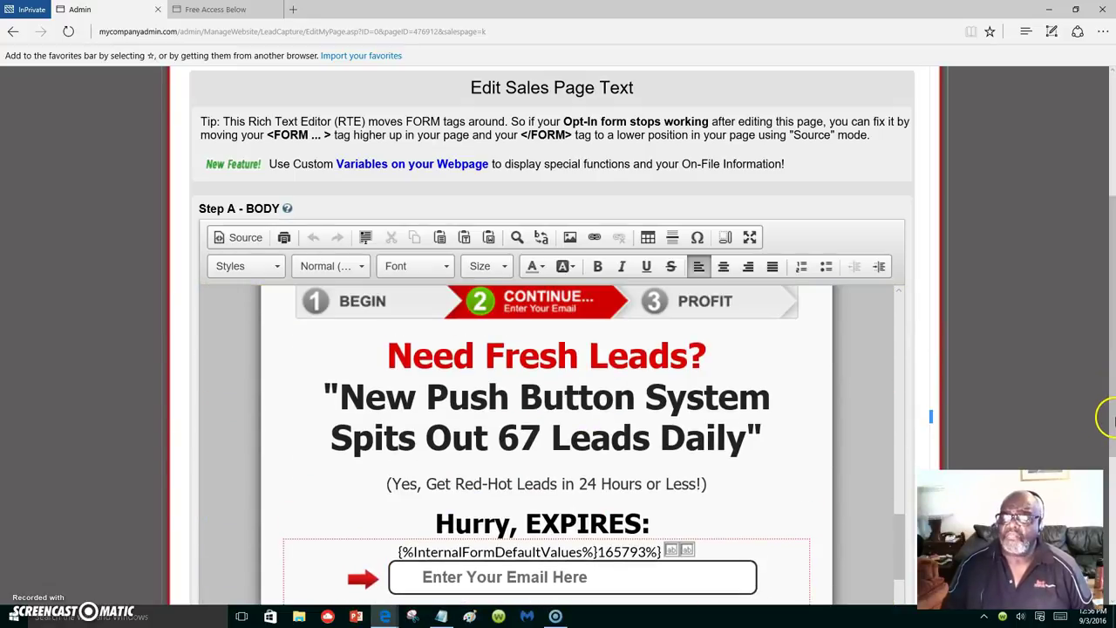
scroll(1106, 393, down, 2)
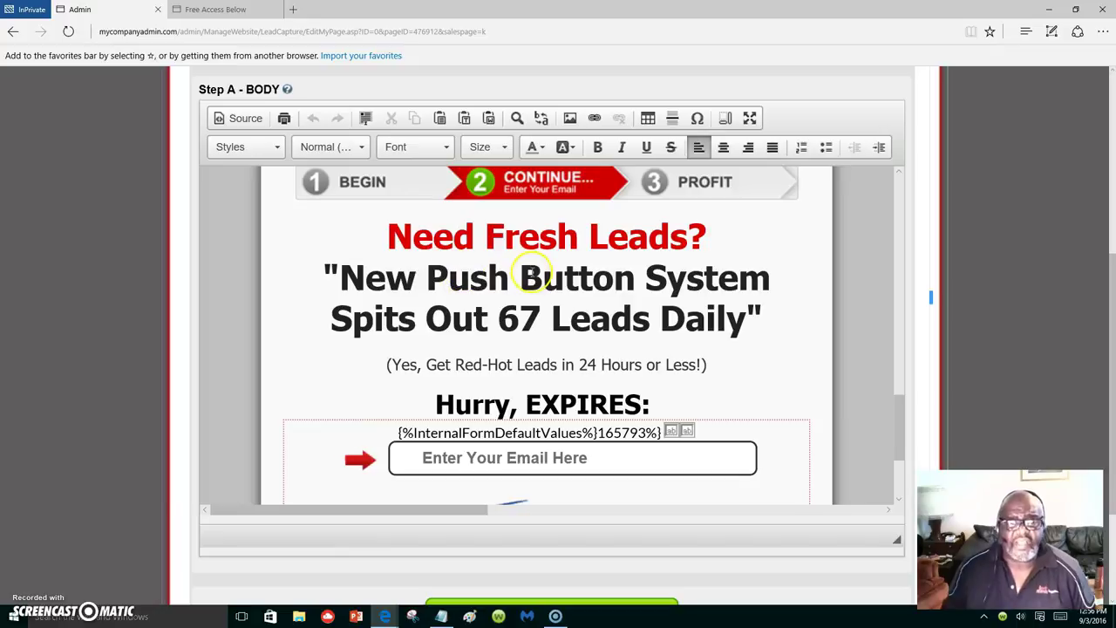
drag(387, 235, 694, 237)
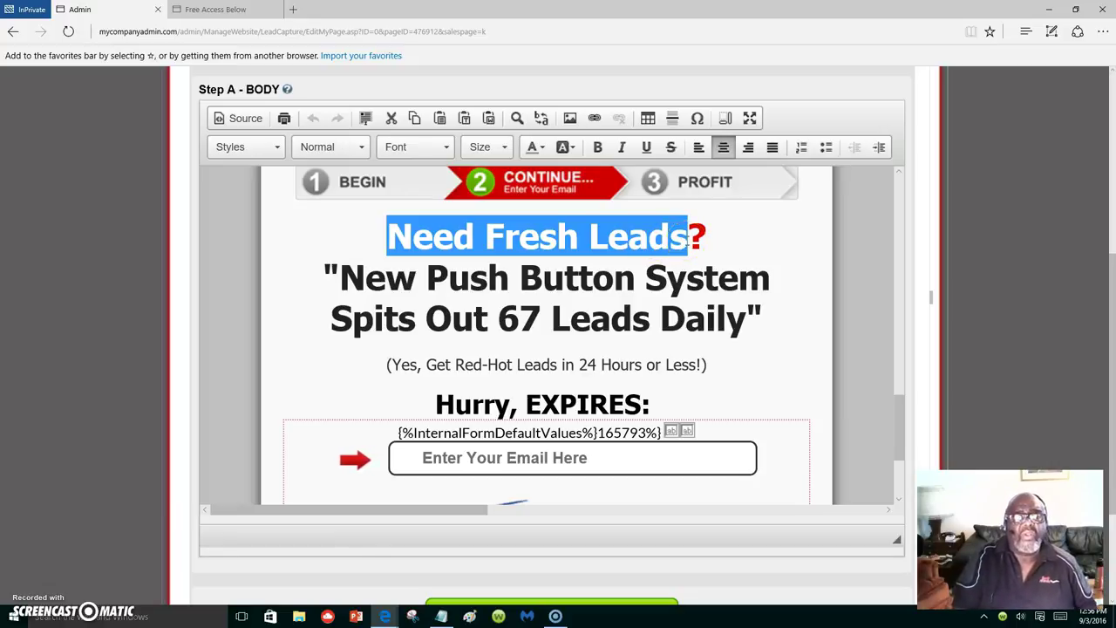
text(D)
text(o y?)
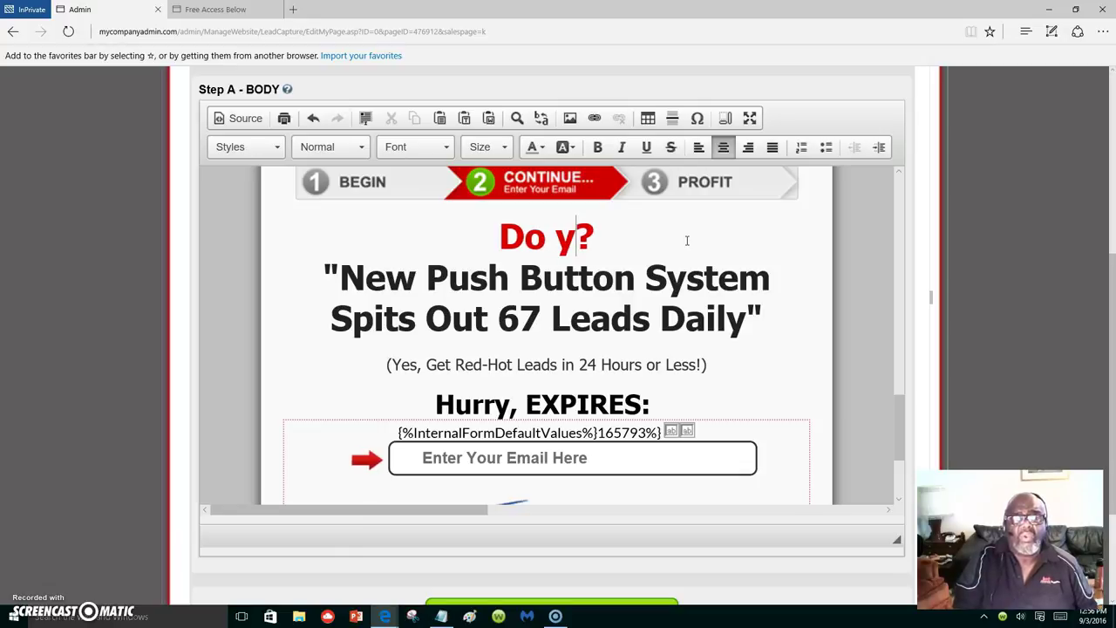
key(BackSpace)
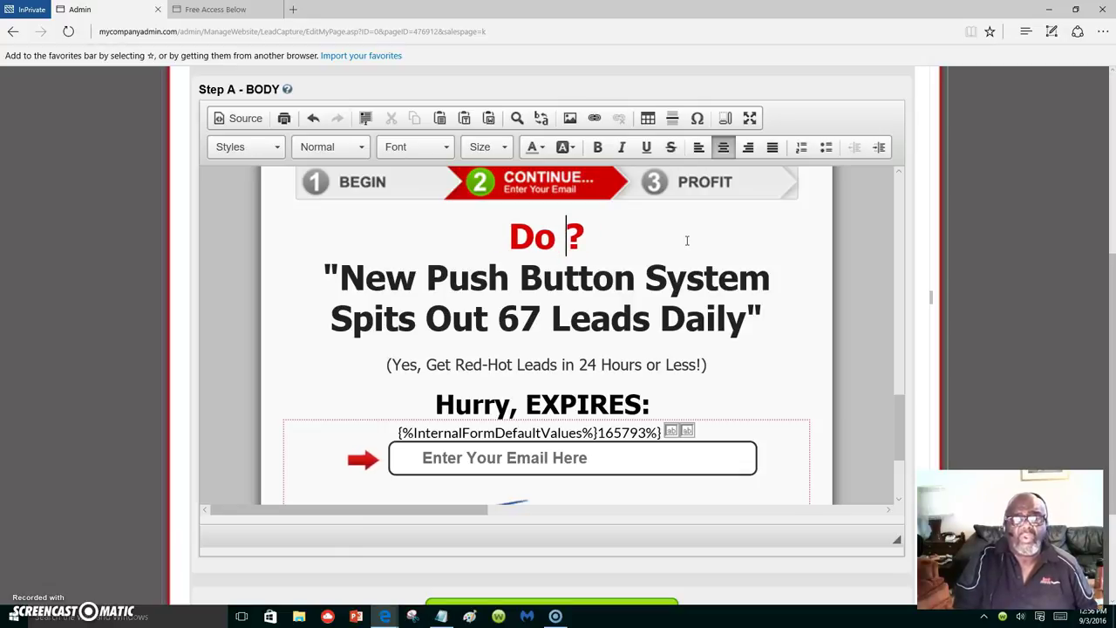
text(T)
key(BackSpace)
key(BackSpace)
key(BackSpace)
key(BackSpace)
key(BackSpace)
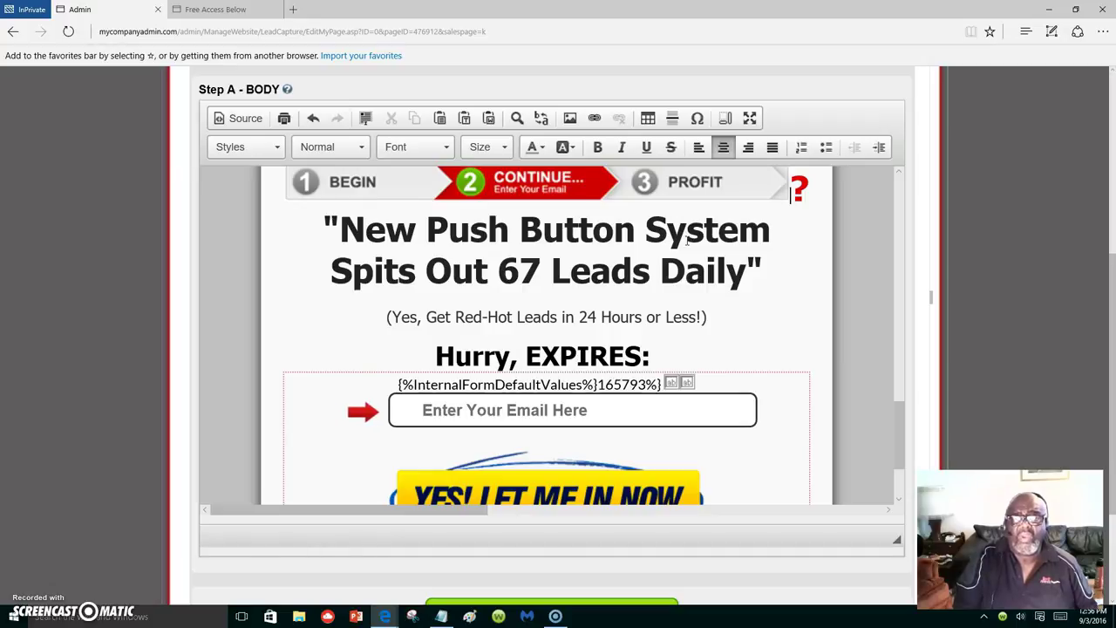
key(Return)
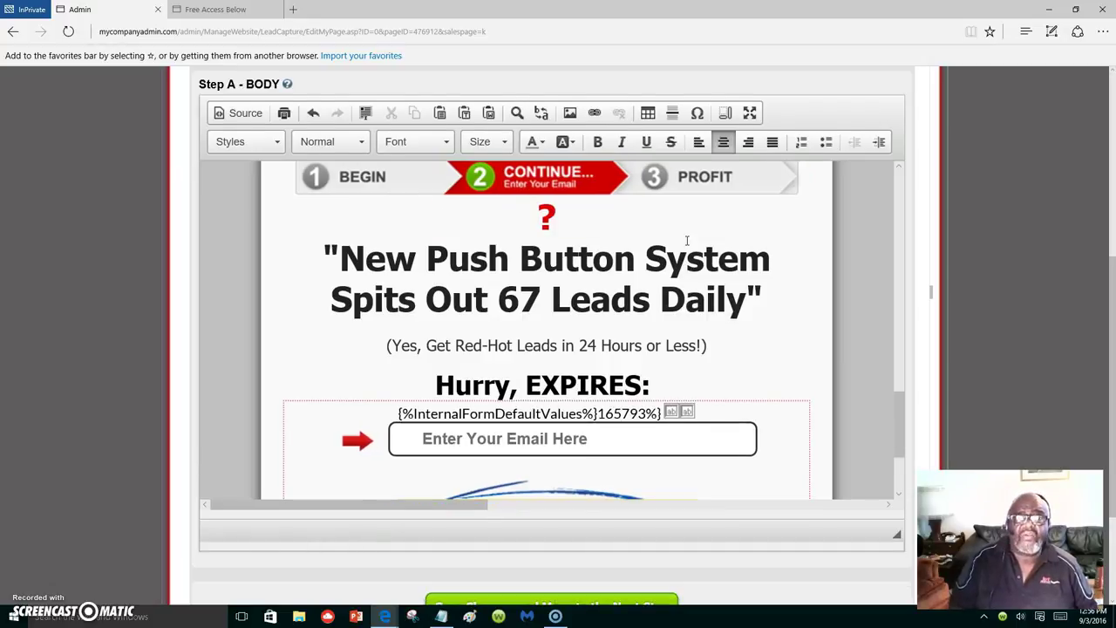
text(H)
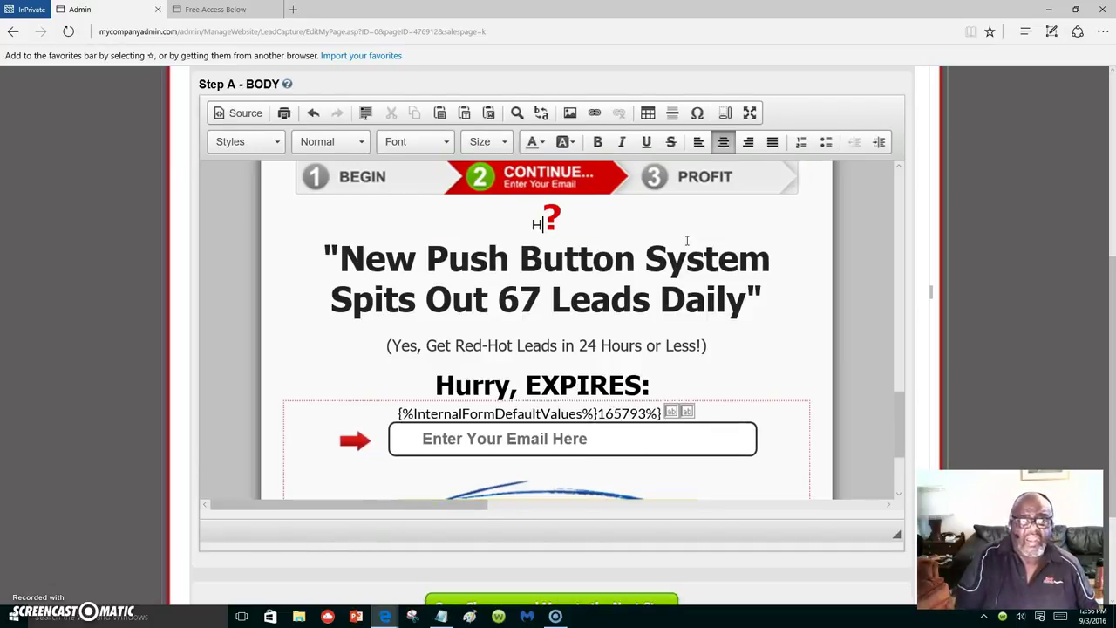
scroll(687, 241, down, 1)
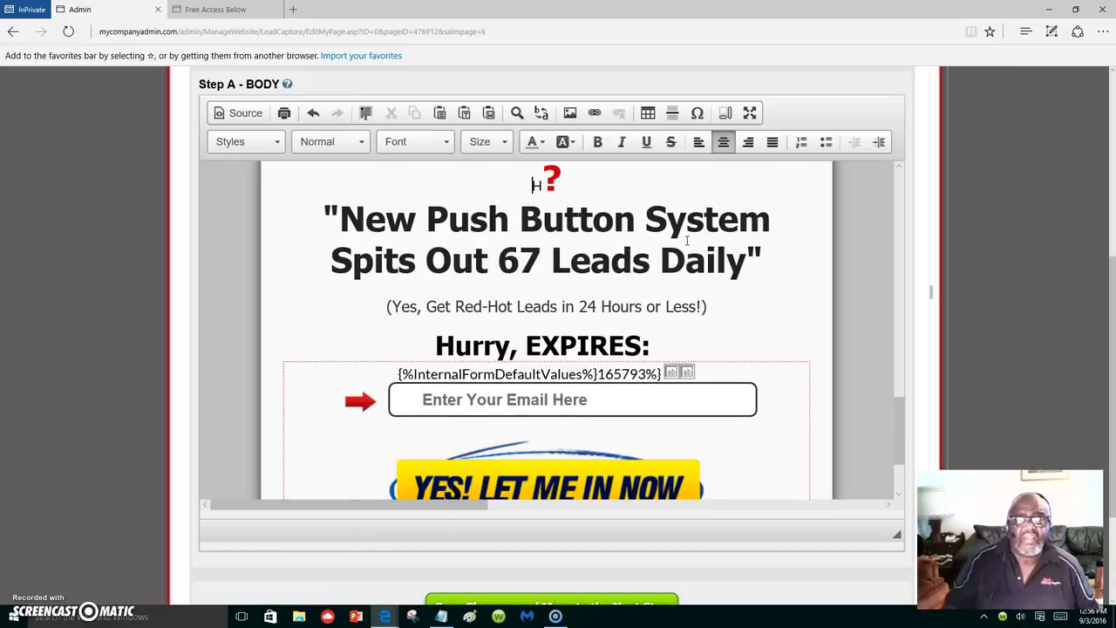
drag(544, 185, 521, 189)
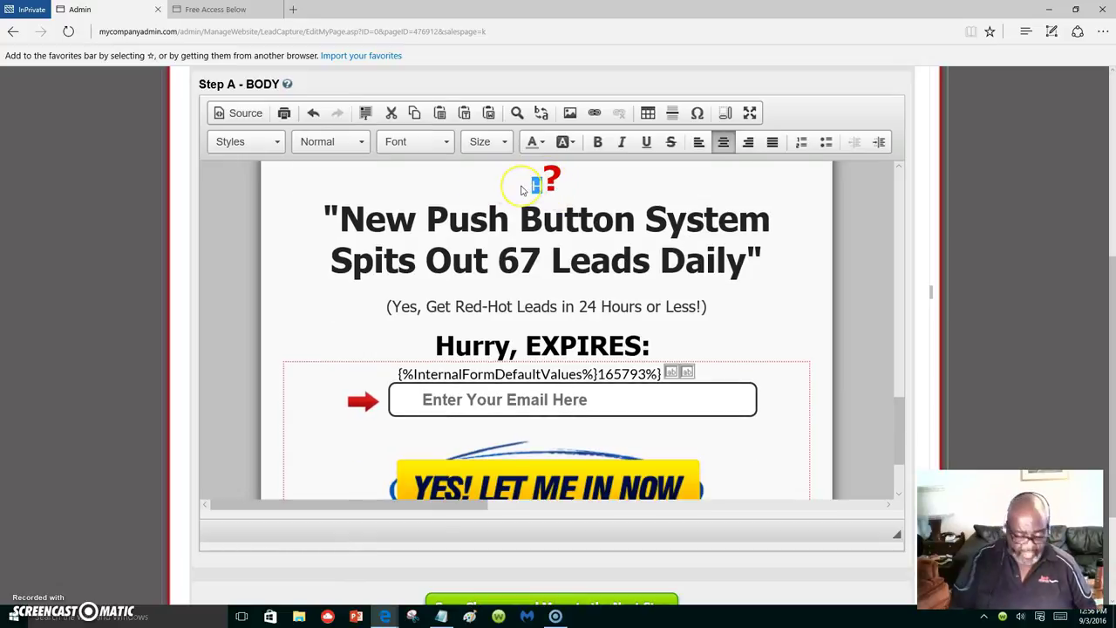
text(H)
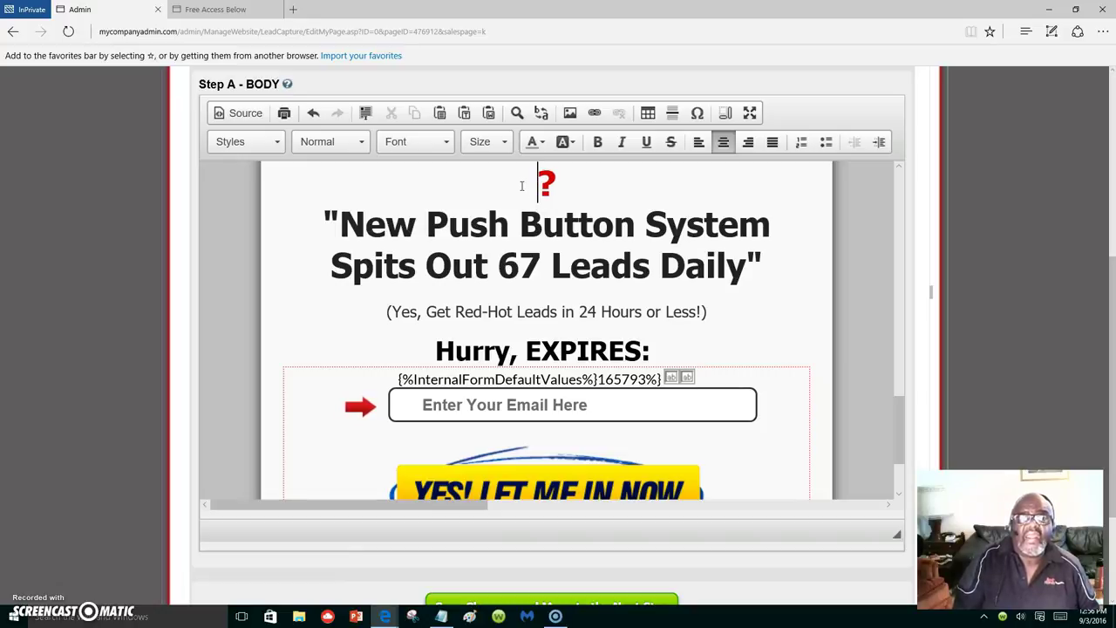
Write "Heard Of O2 Worldwide?" as the red headline and remove the leftover question mark in front of it.
click(578, 175)
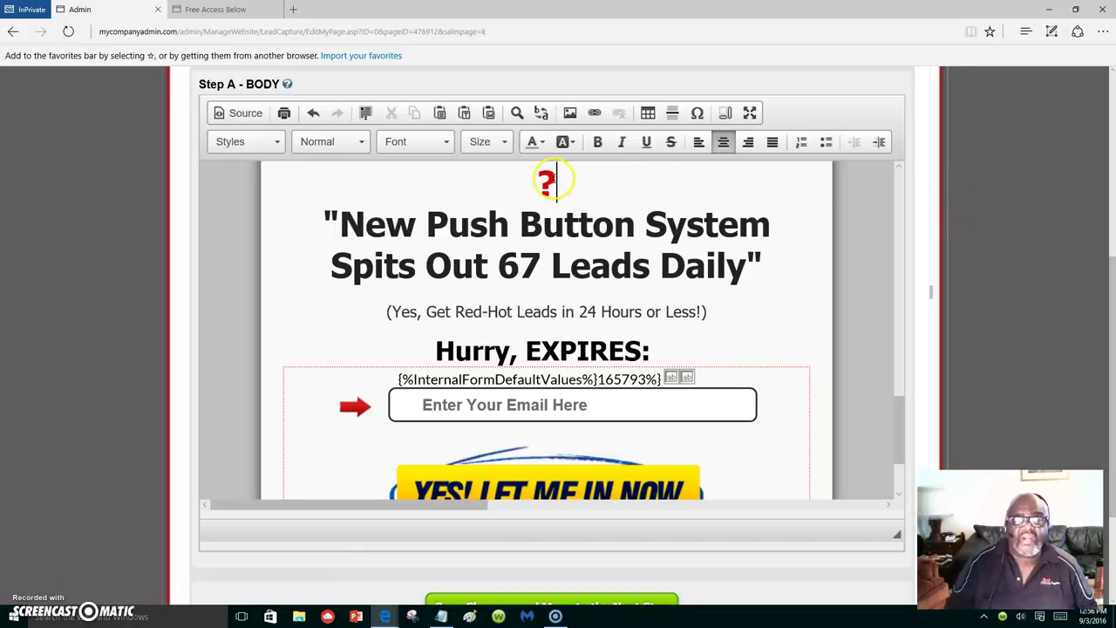
text(he)
key(BackSpace)
key(BackSpace)
text(Heard of)
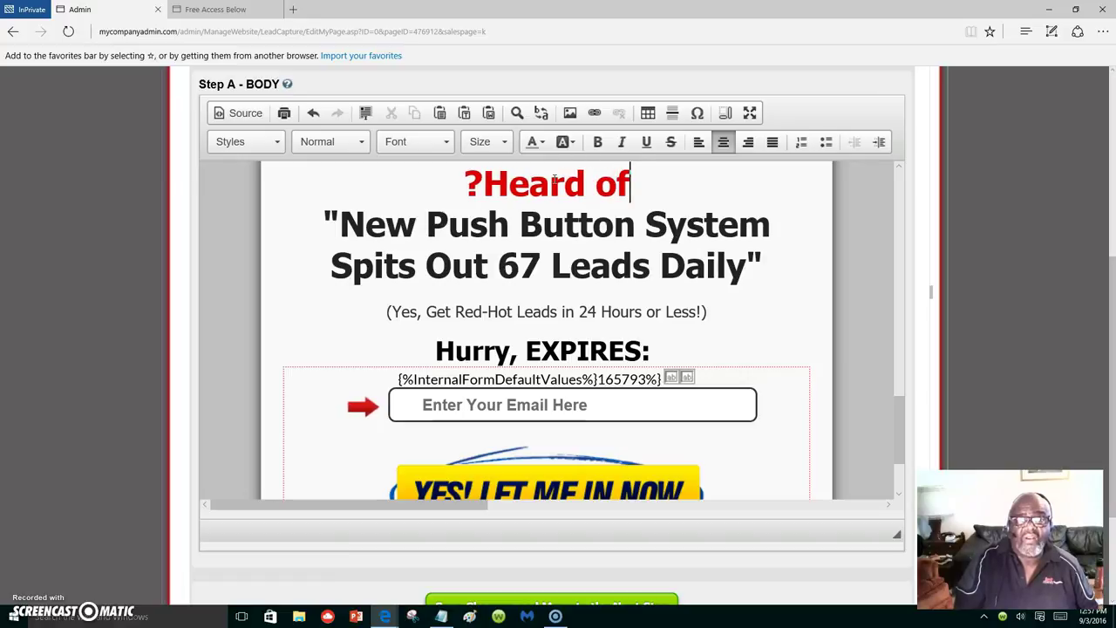
key(BackSpace)
key(BackSpace)
key(BackSpace)
text(O)
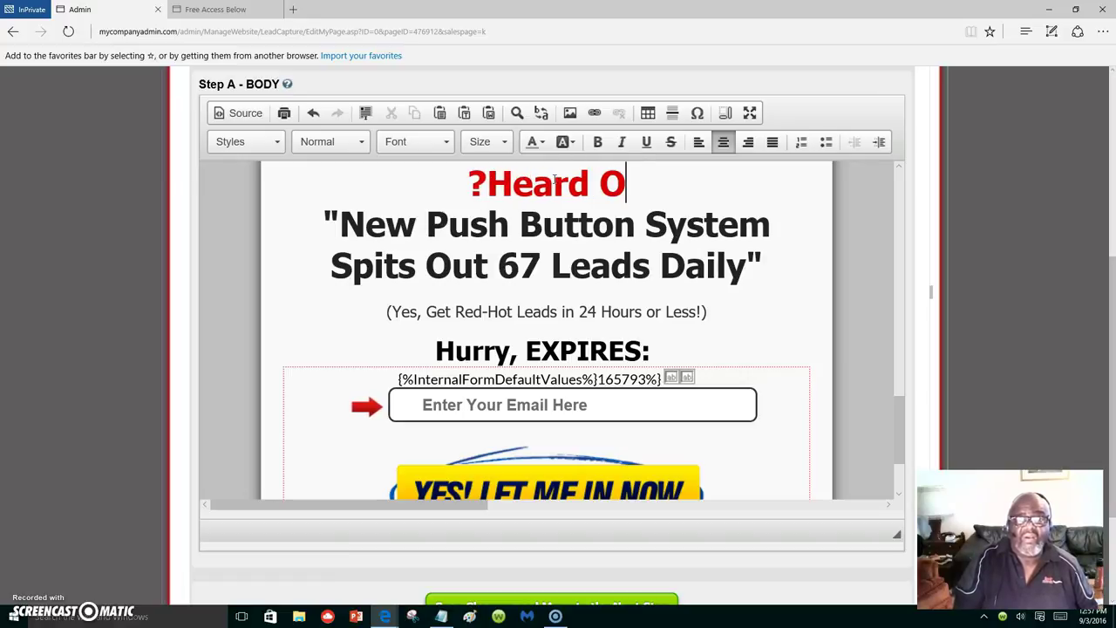
text(f O2 Worldwide?)
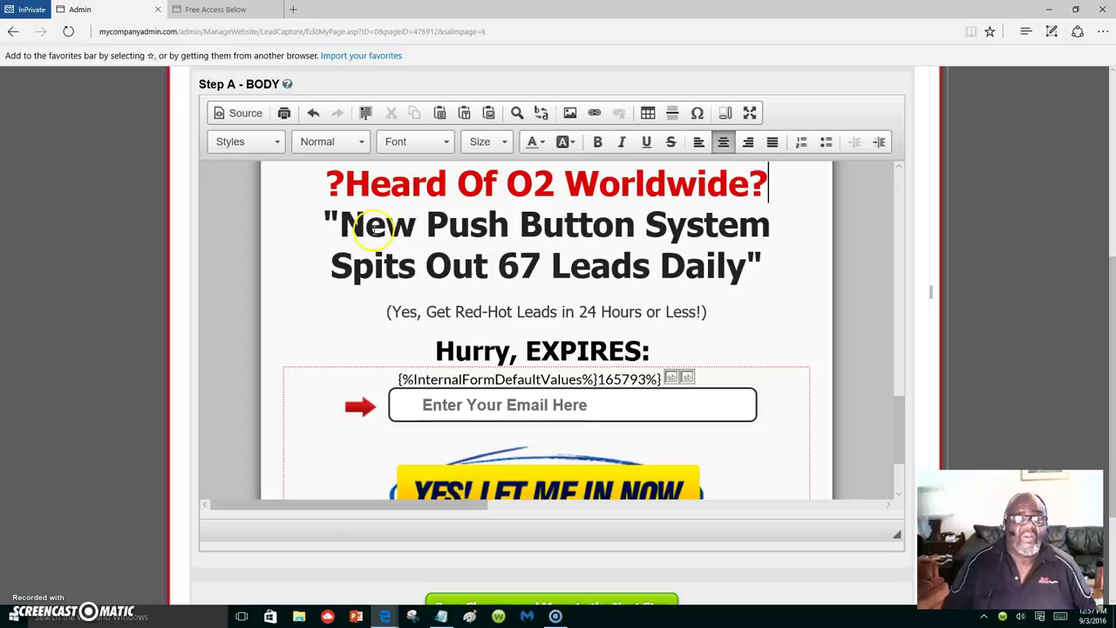
click(347, 179)
key(BackSpace)
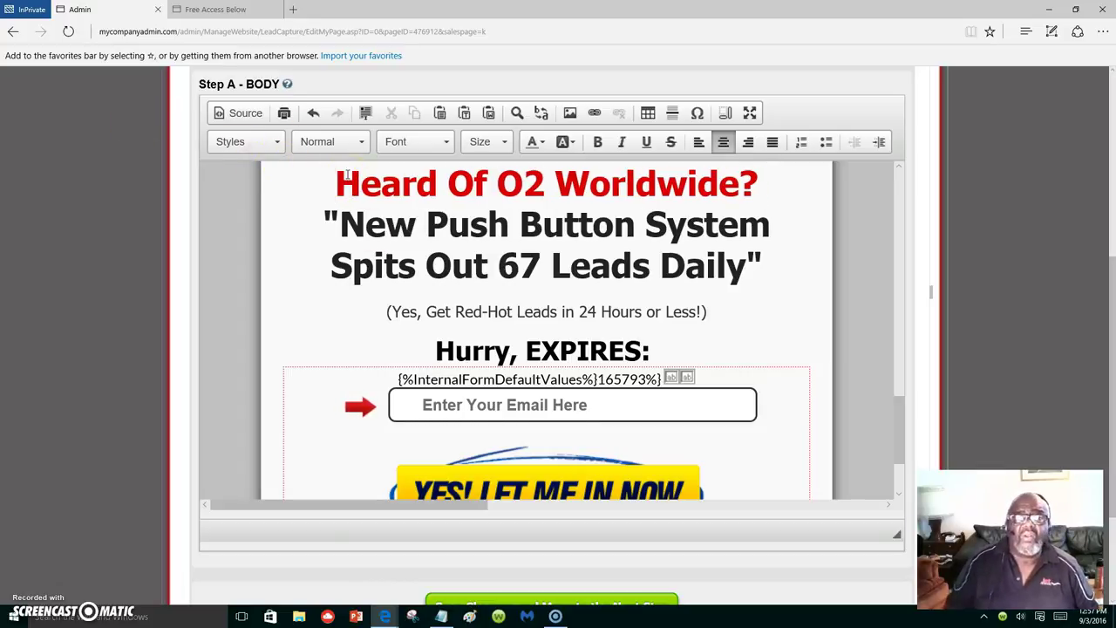
Replace the black "New Push Button System Spits Out 67 Leads Daily" subheadline with "Click in the space below", keeping its closing quotation mark.
drag(325, 222, 722, 277)
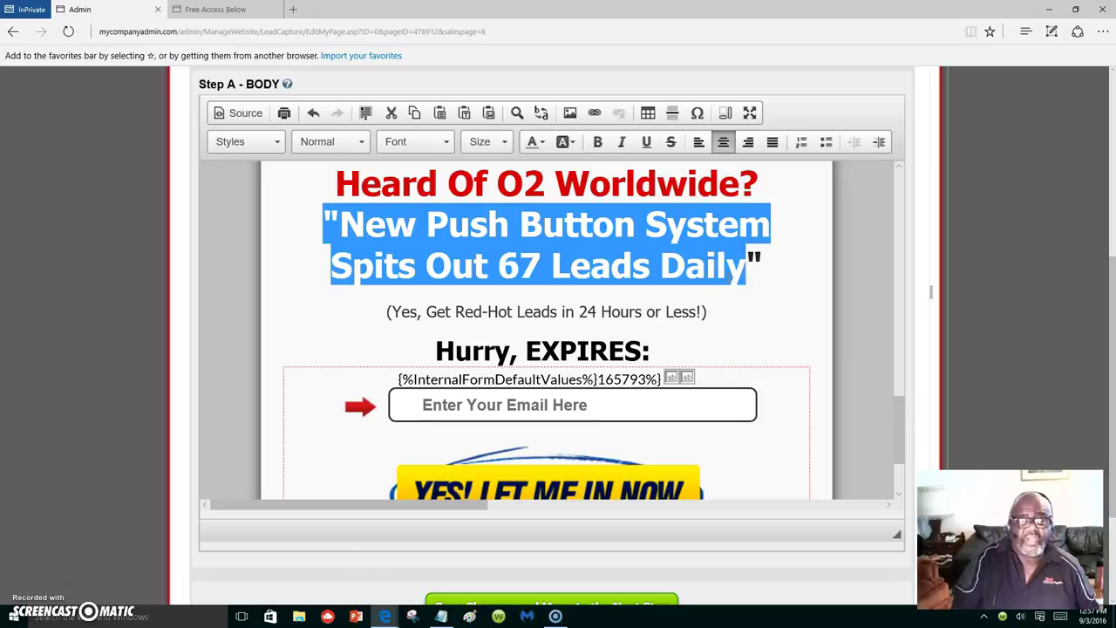
text(Cl)
key(BackSpace)
text(lick)
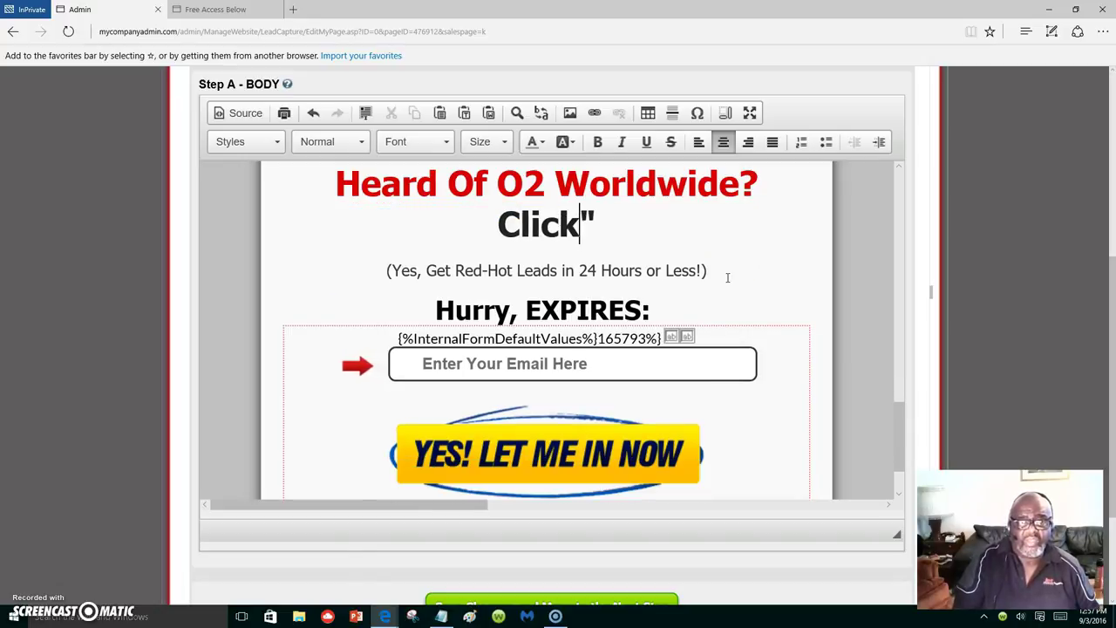
text( in the space below)
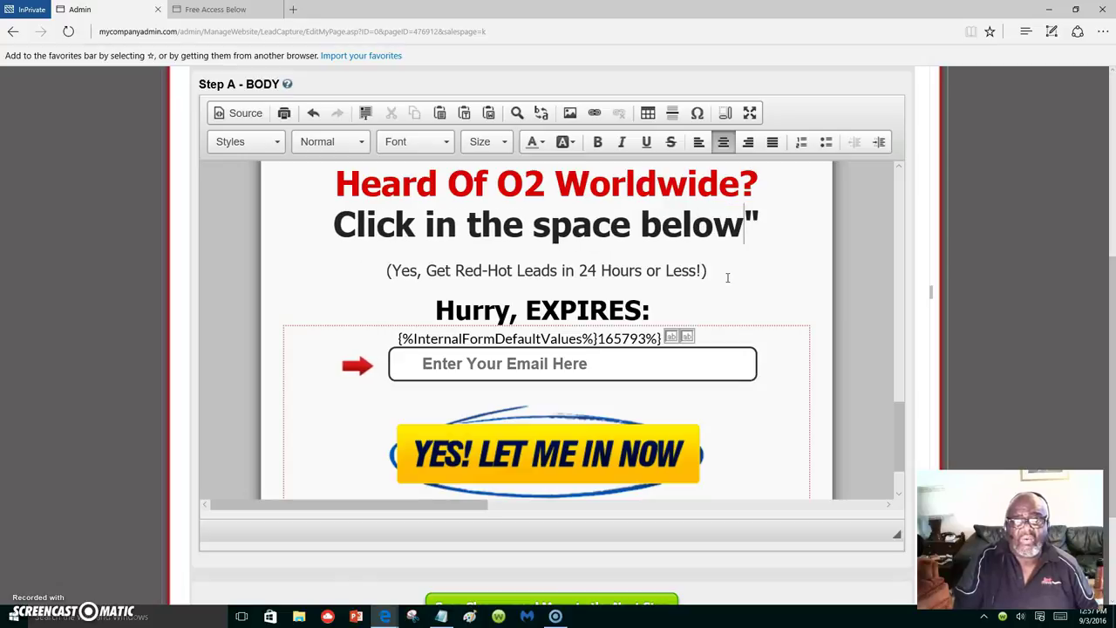
Add a second subheadline line reading "and Find Out What It's all About" in front of the closing quotation mark.
key(Return)
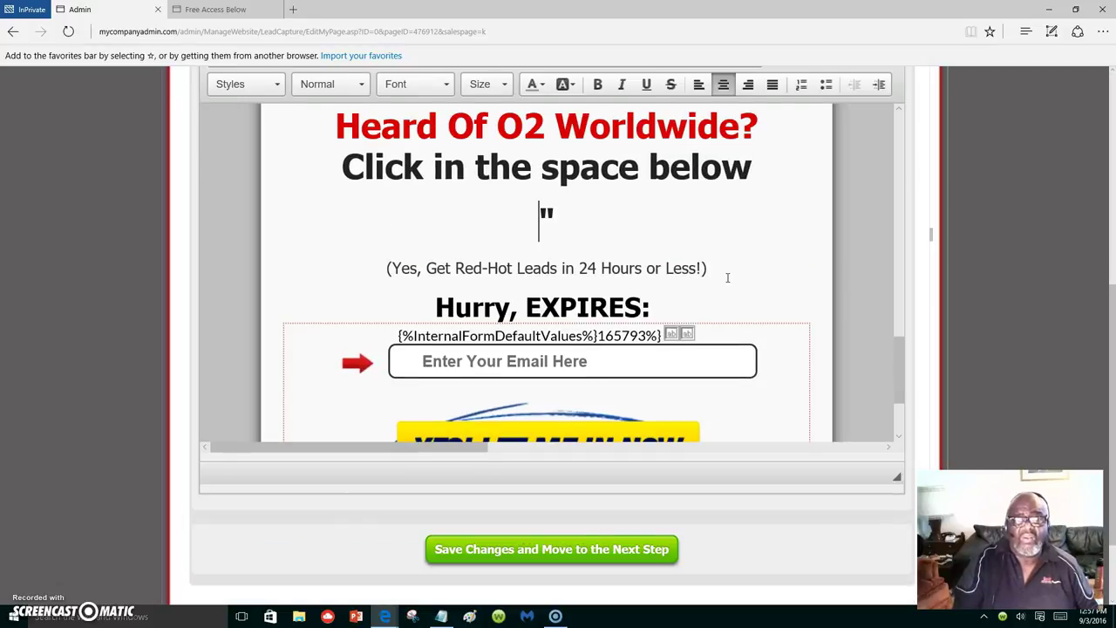
text(and Find )
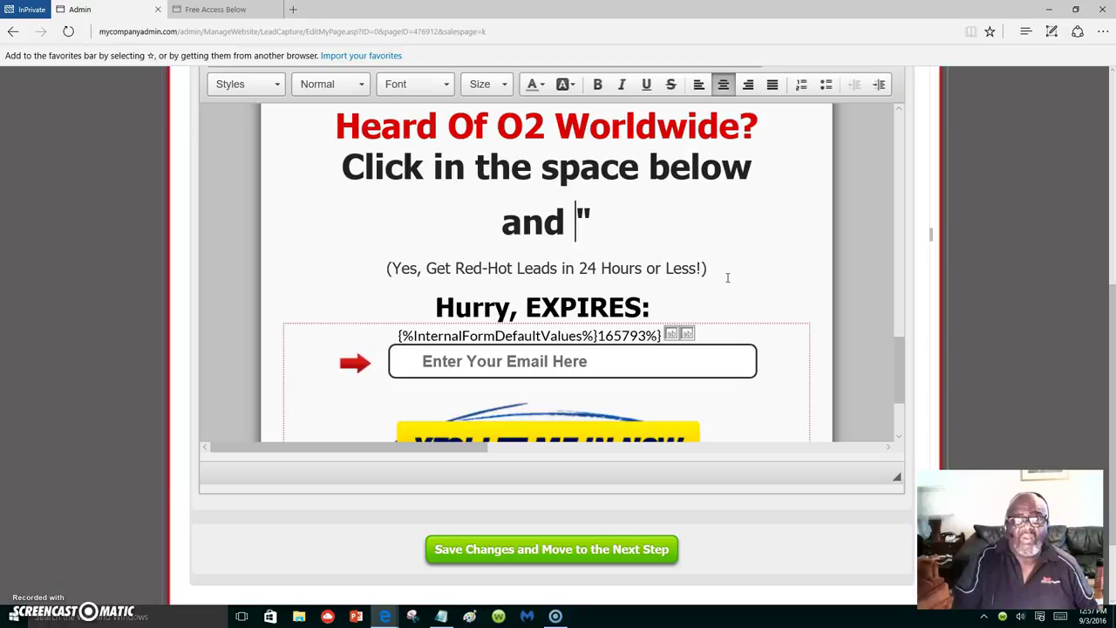
text(Our)
key(BackSpace)
text(t )
text(Wh)
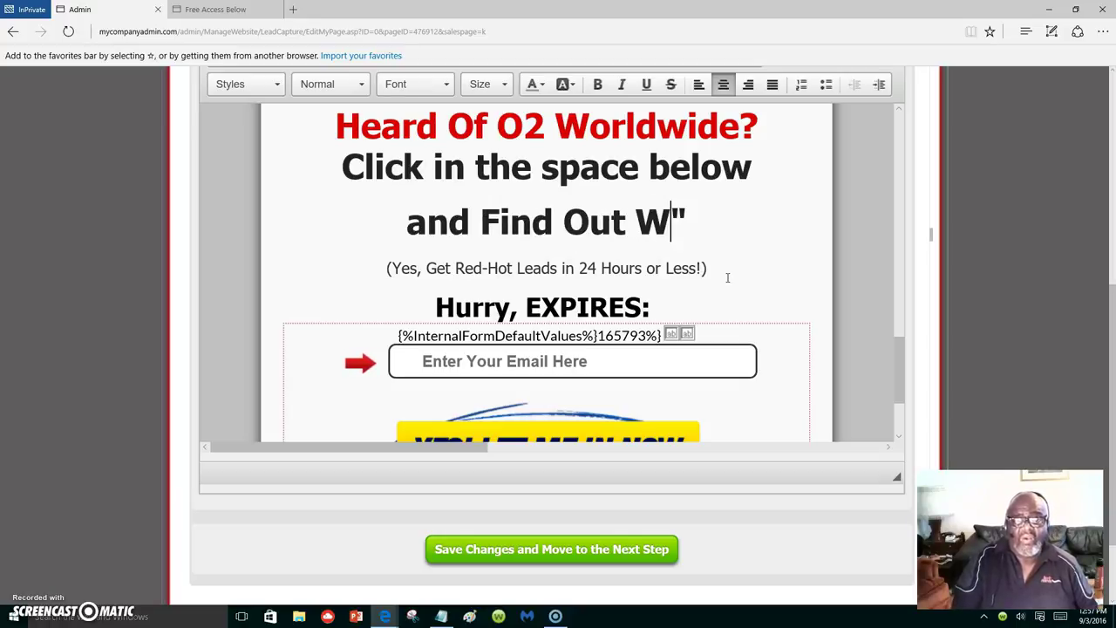
text(a)
key(BackSpace)
text(ha)
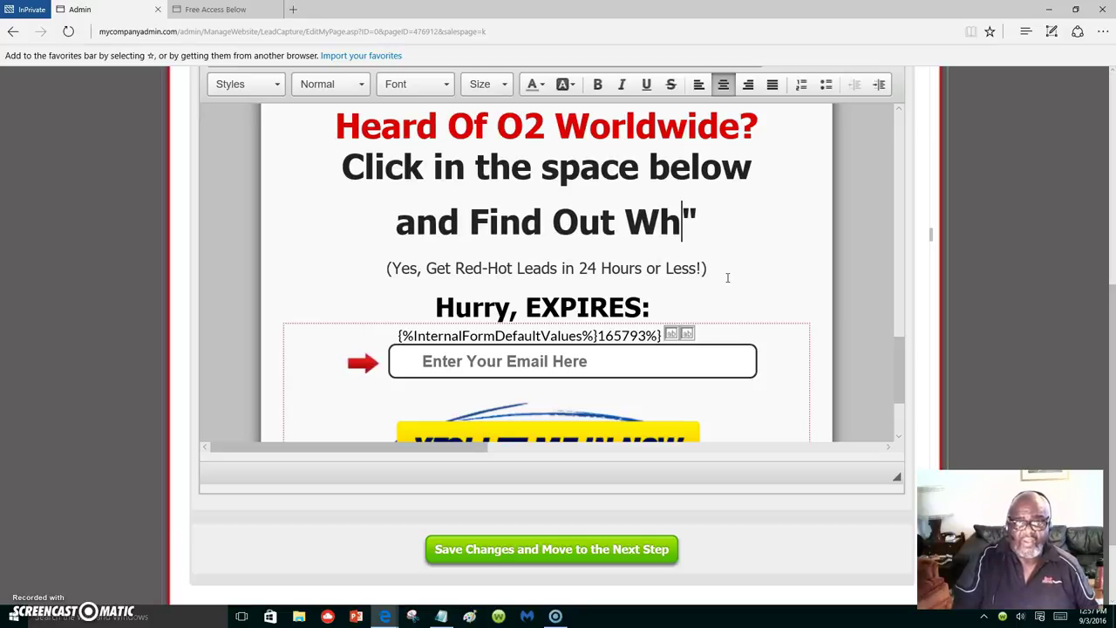
key(BackSpace)
text(t It)
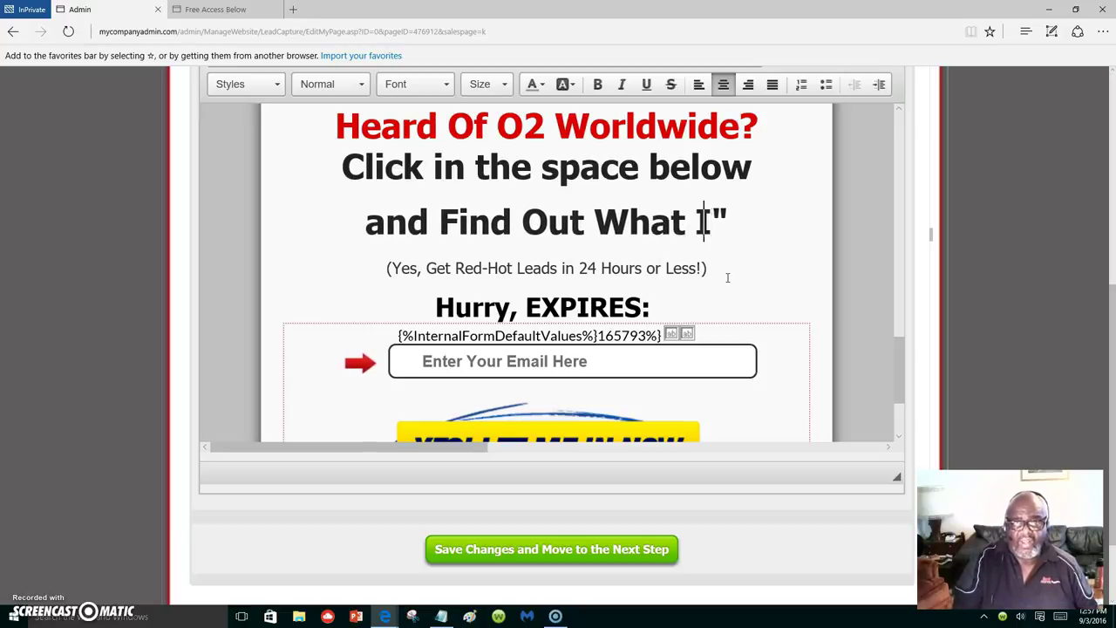
text('s)
key(BackSpace)
key(BackSpace)
text(t's)
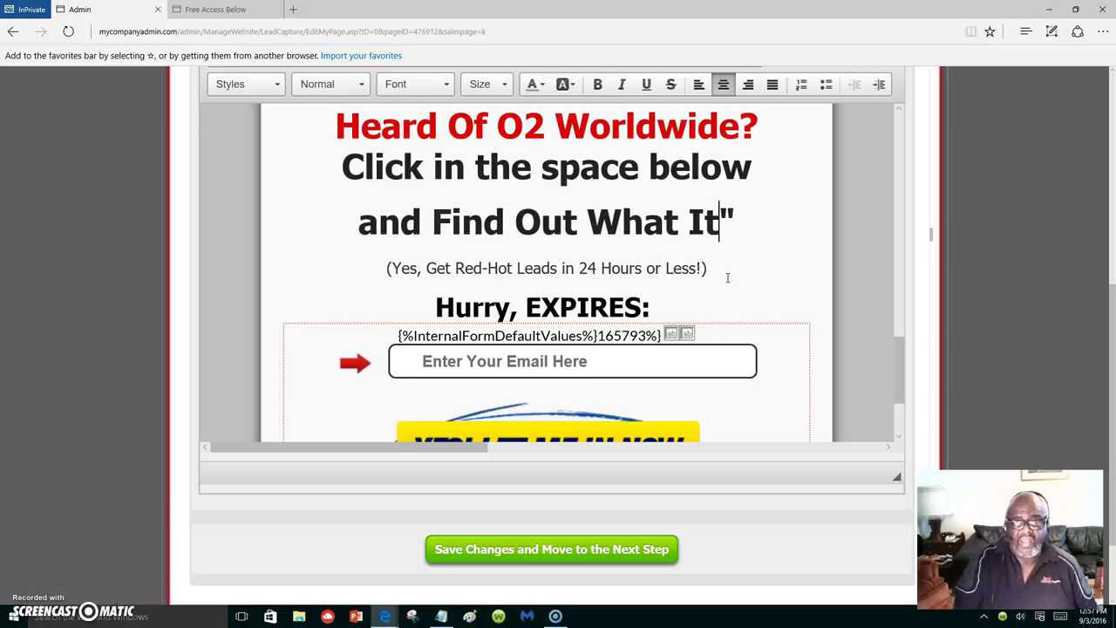
text( all Abo)
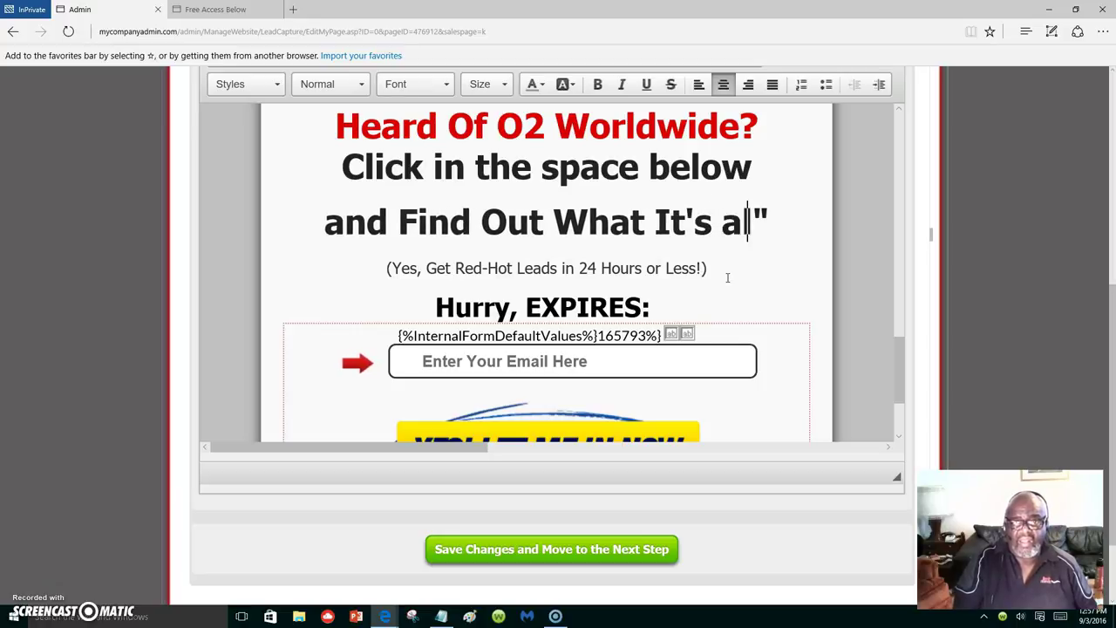
text(ut)
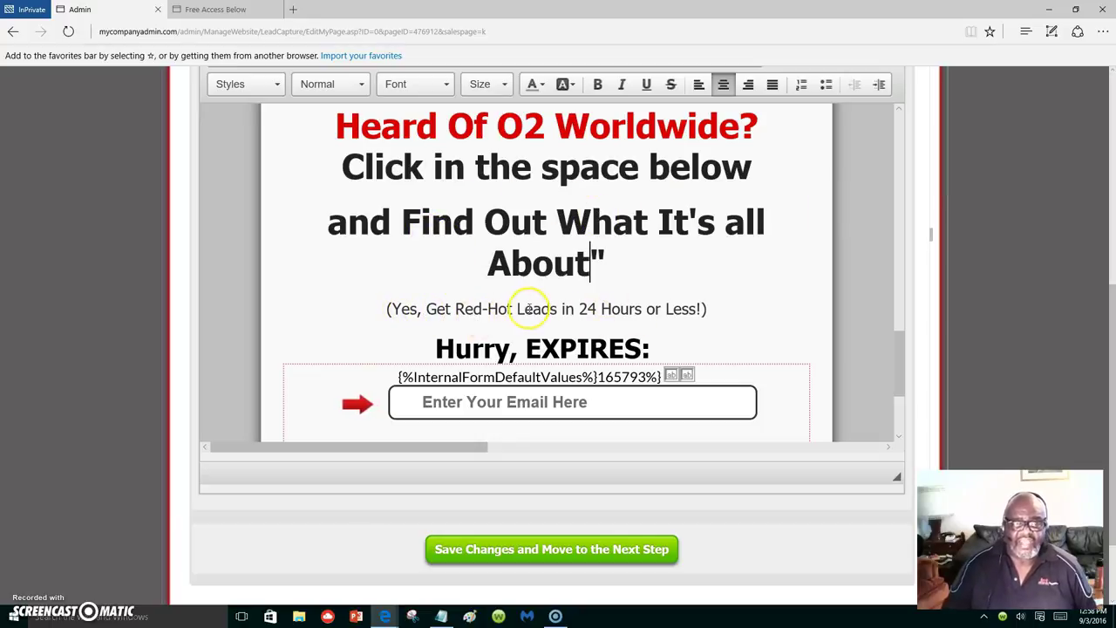
Replace the wording in parentheses above "Hurry, EXPIRES:" with "Yes Show Me Now", keeping the exclamation mark.
drag(392, 310, 691, 319)
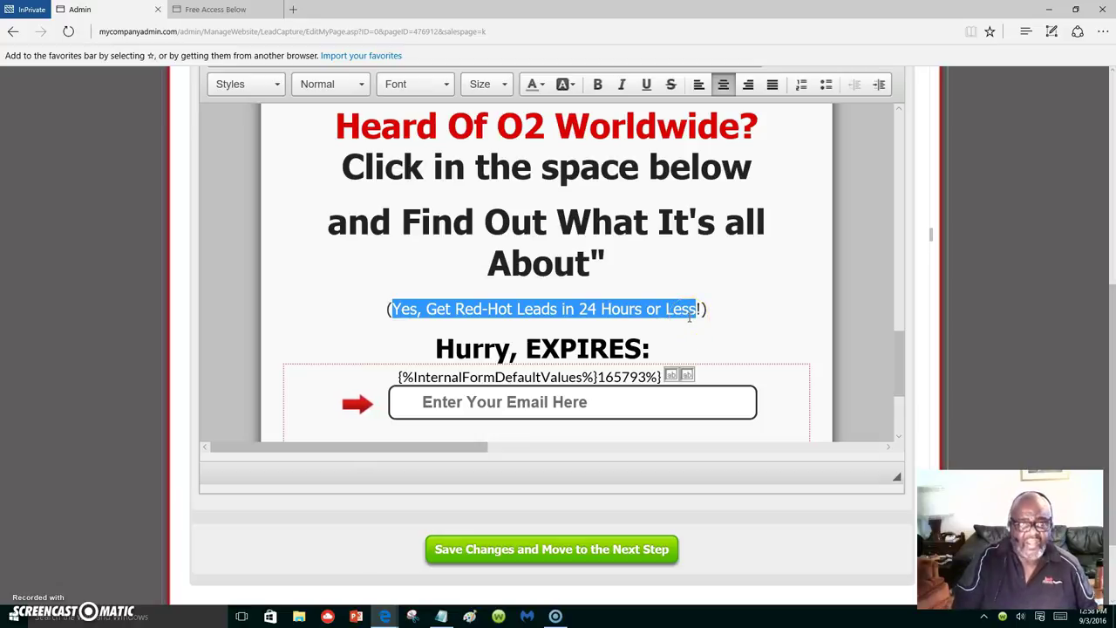
text(Yes )
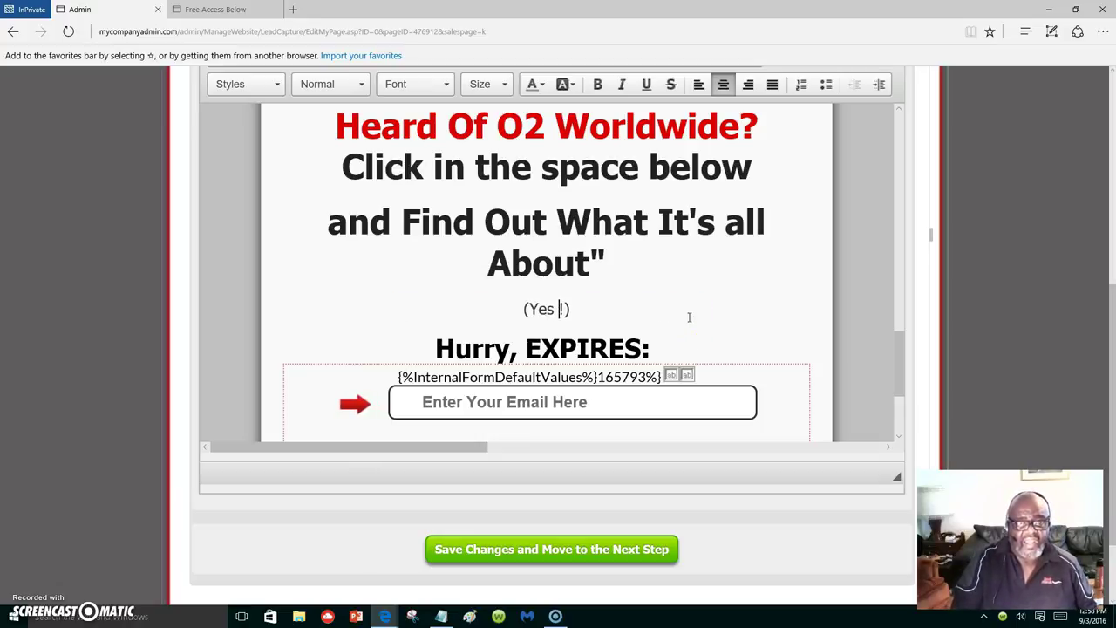
text(Show Me)
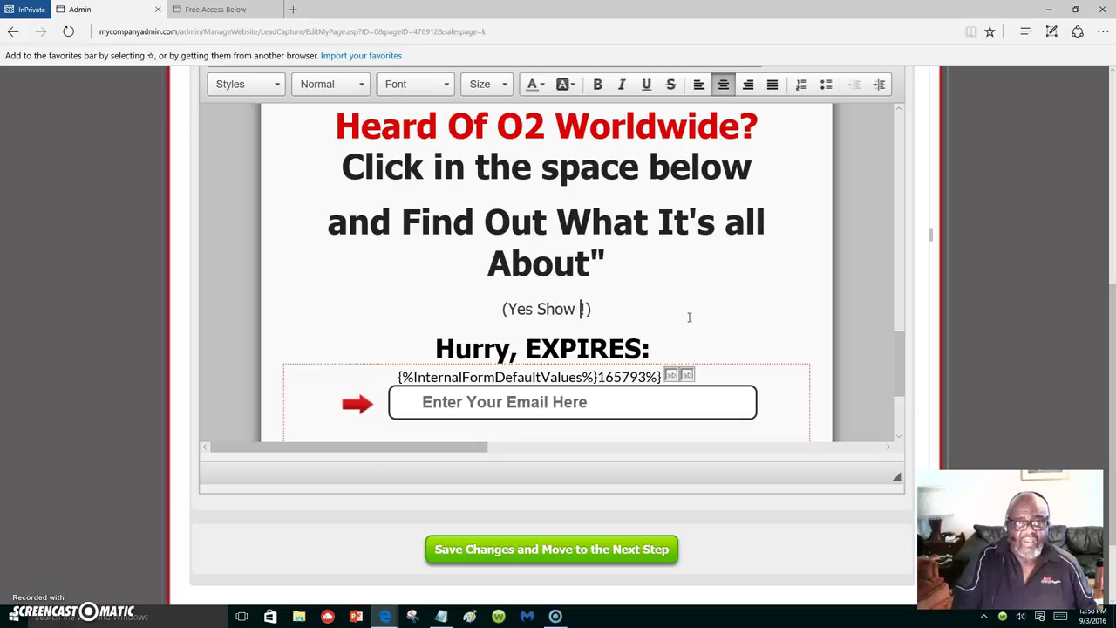
text( Now)
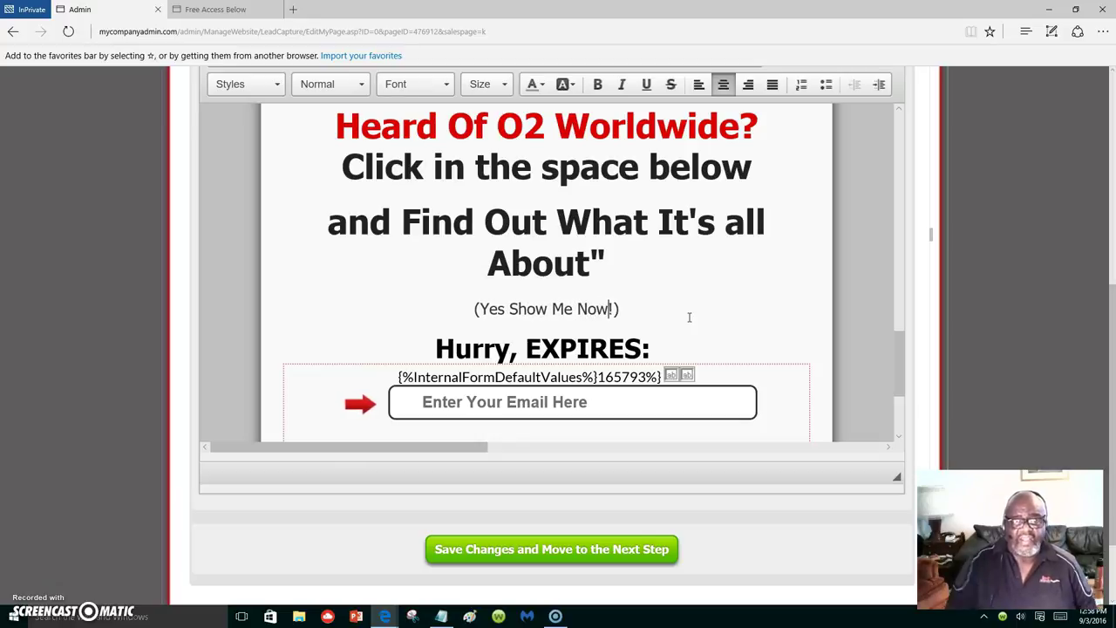
click(676, 312)
Try to change the text color of the "Heard Of O2 Worldwide?" headline to blue.
scroll(649, 260, up, 1)
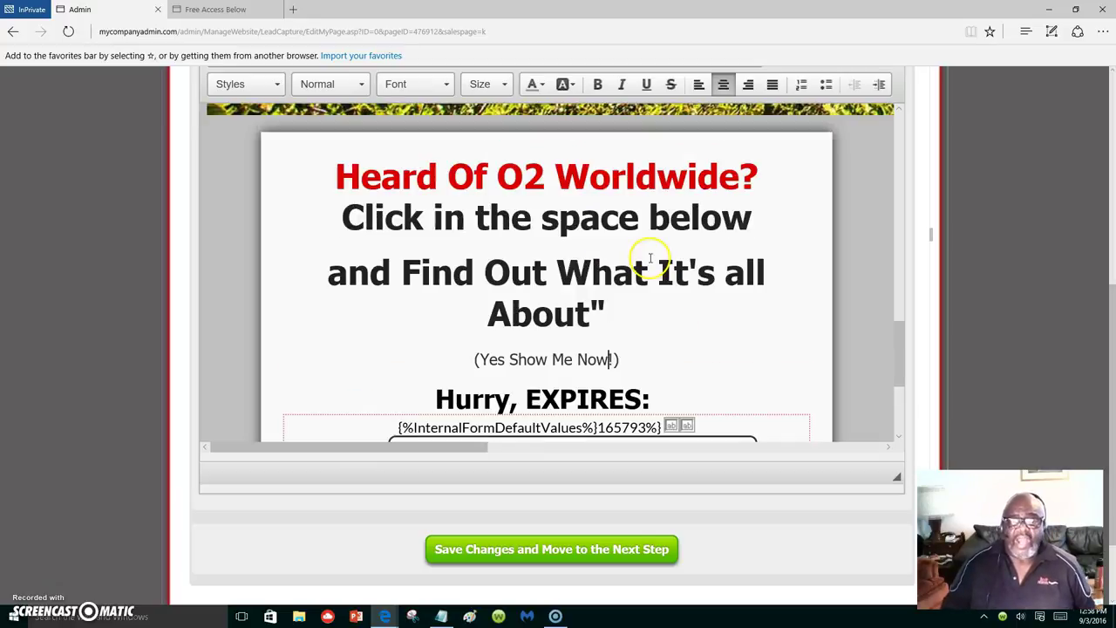
scroll(524, 206, up, 2)
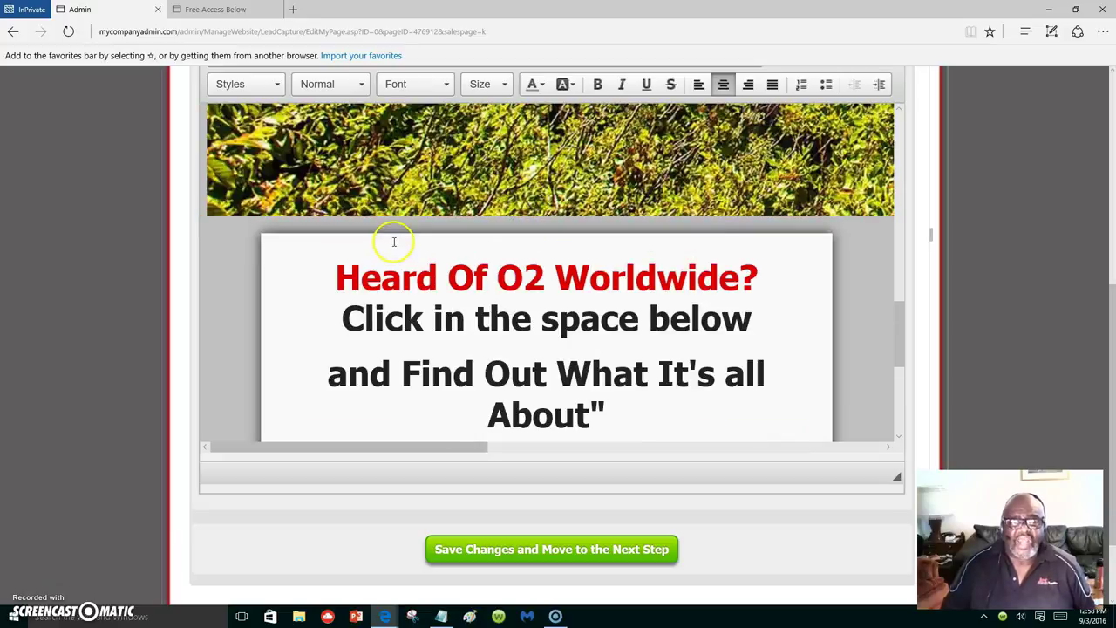
drag(329, 277, 762, 273)
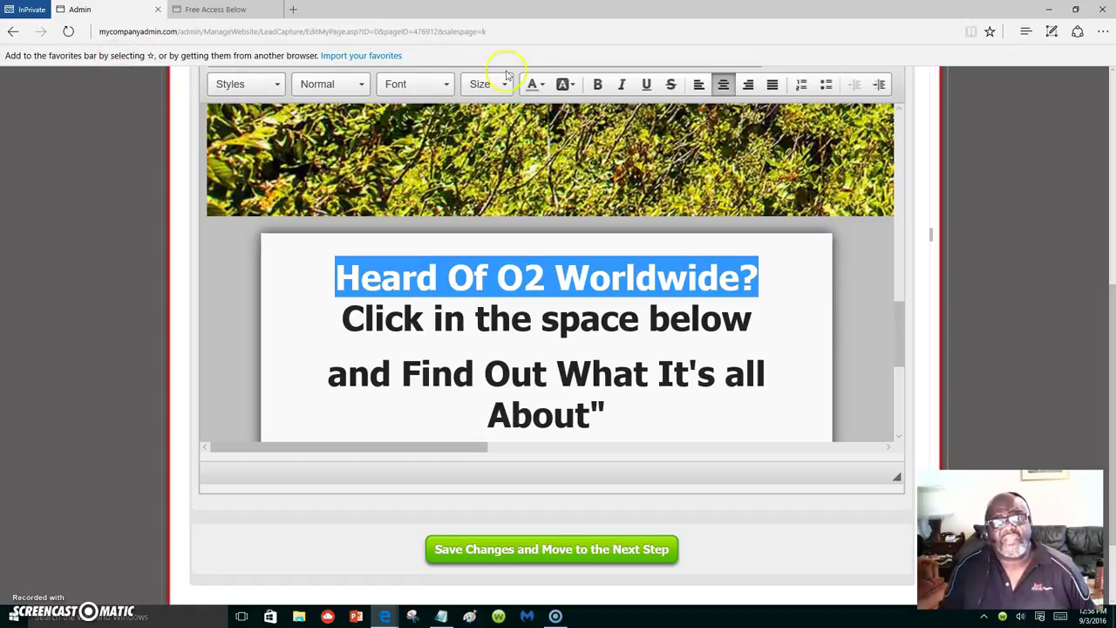
click(538, 84)
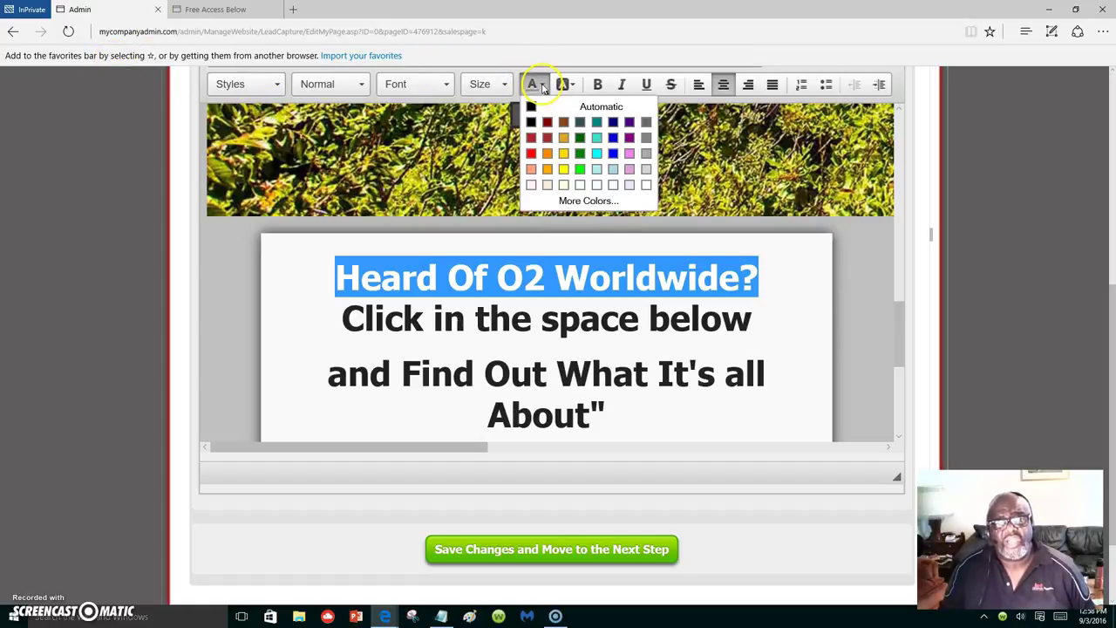
click(613, 138)
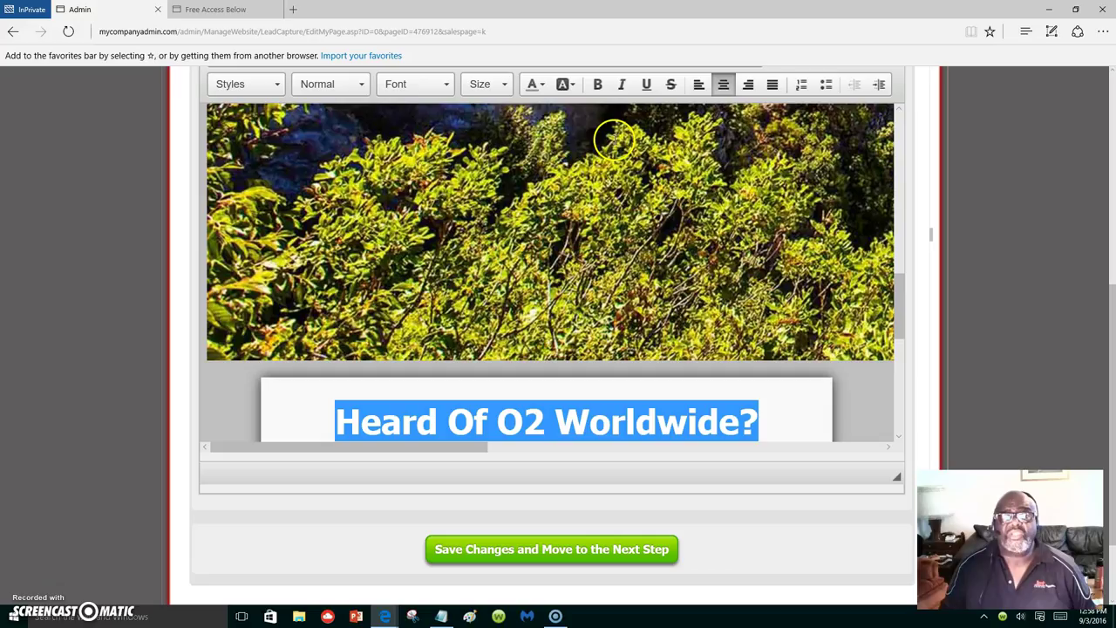
click(793, 411)
drag(759, 419, 381, 421)
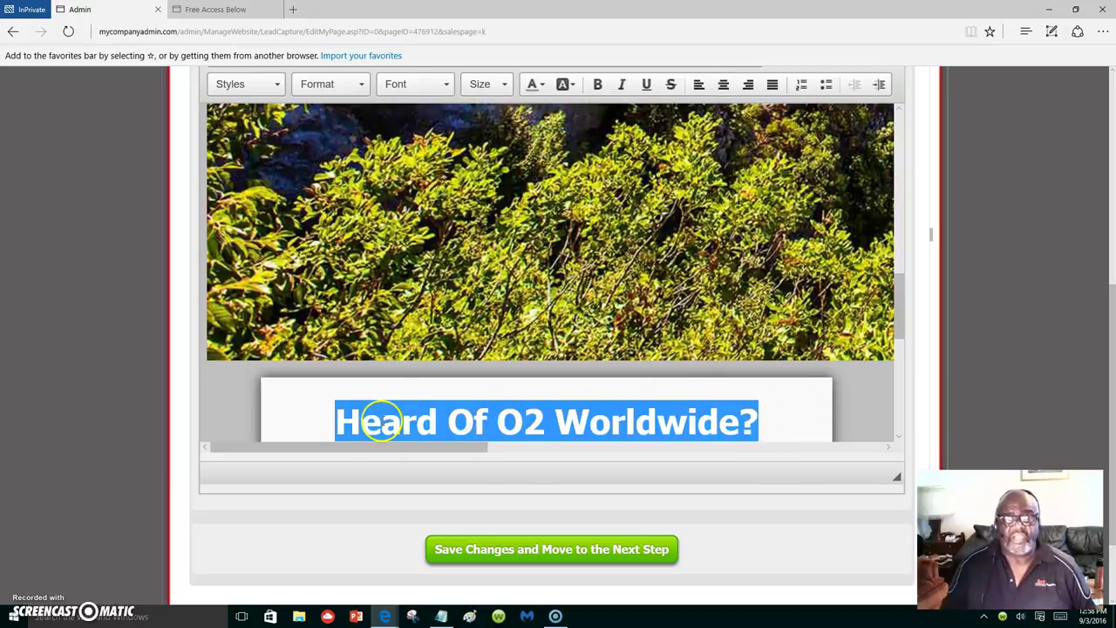
click(534, 85)
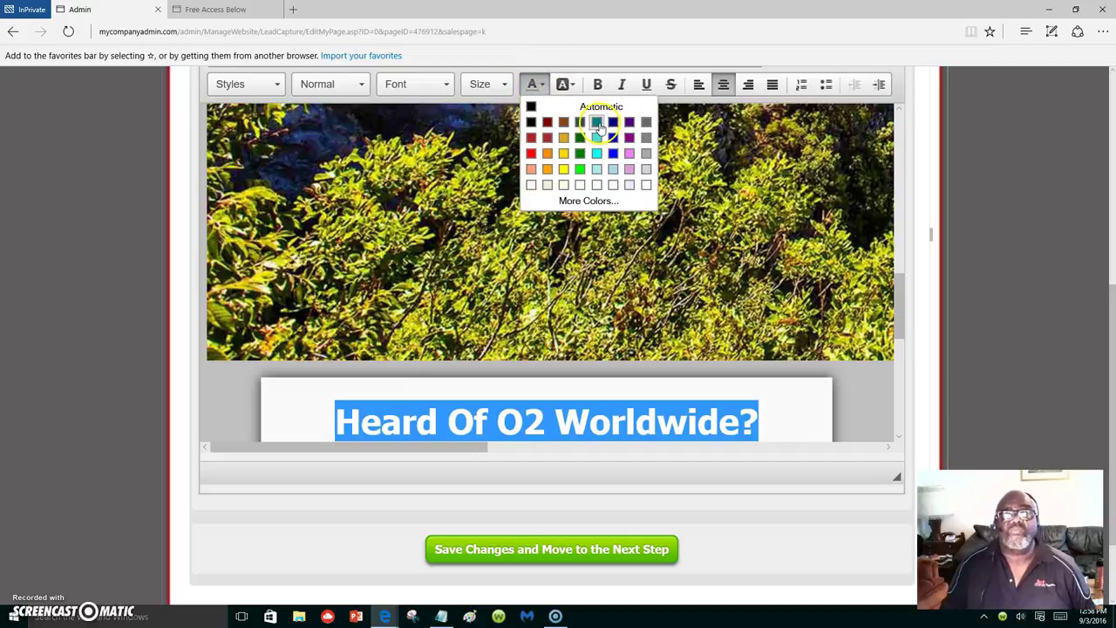
key(Escape)
click(778, 421)
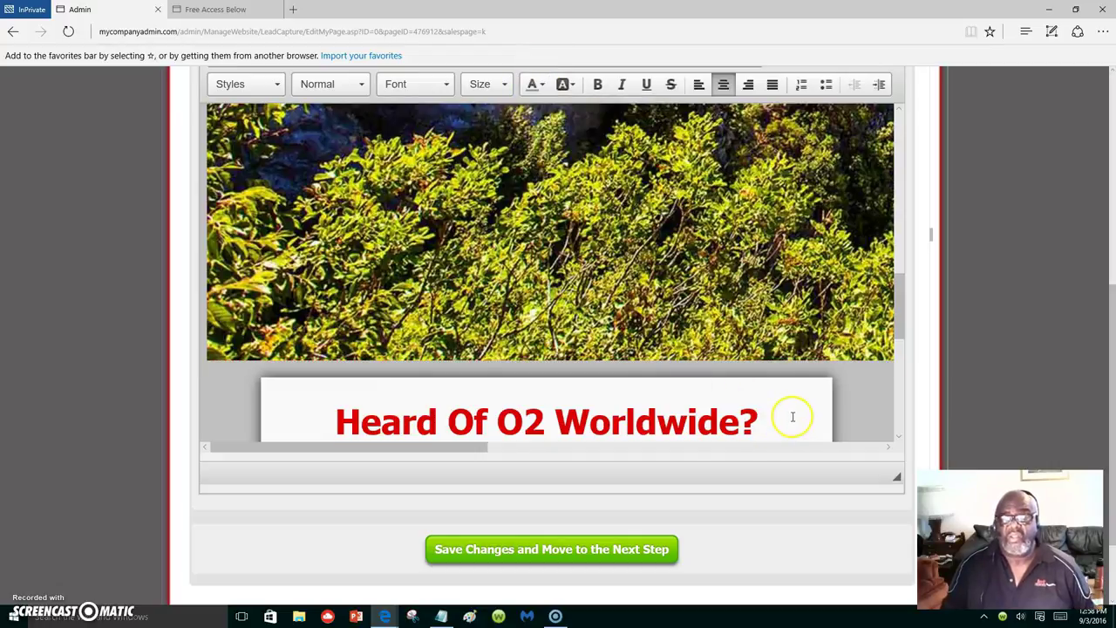
Try to change the text color of the "Heard Of O2 Worldwide?" headline to black.
drag(904, 311, 869, 341)
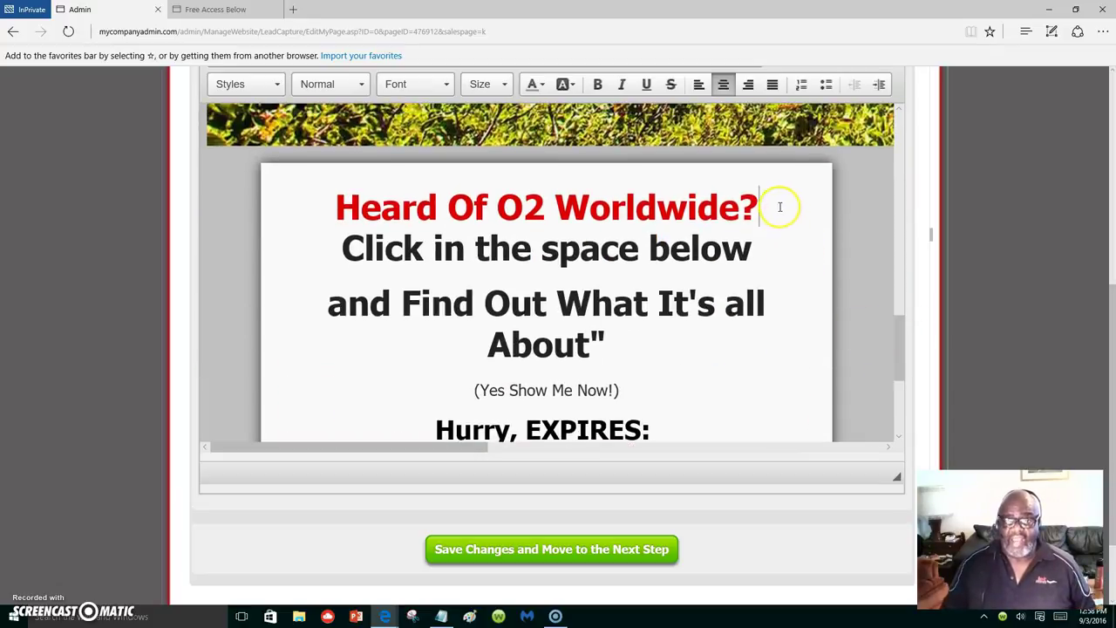
drag(780, 204, 266, 189)
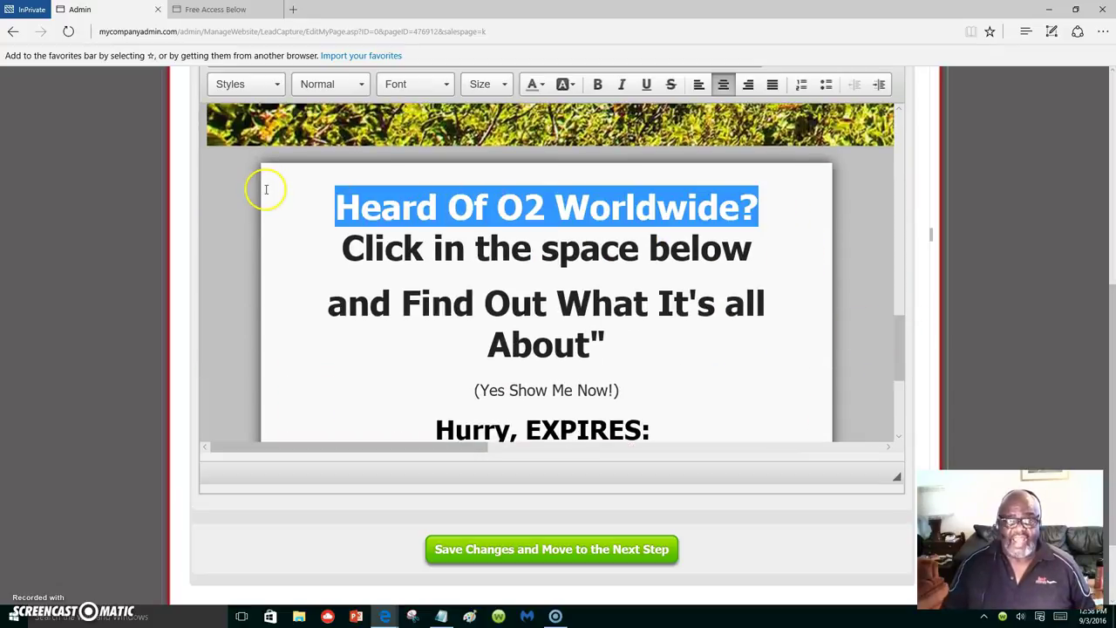
click(531, 88)
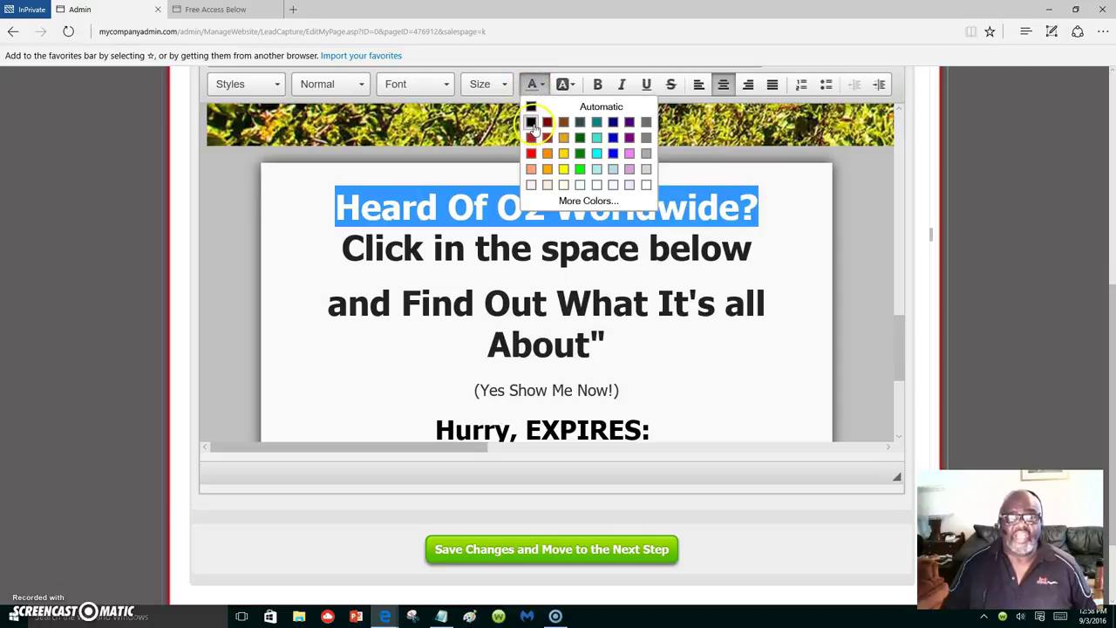
click(531, 123)
click(309, 392)
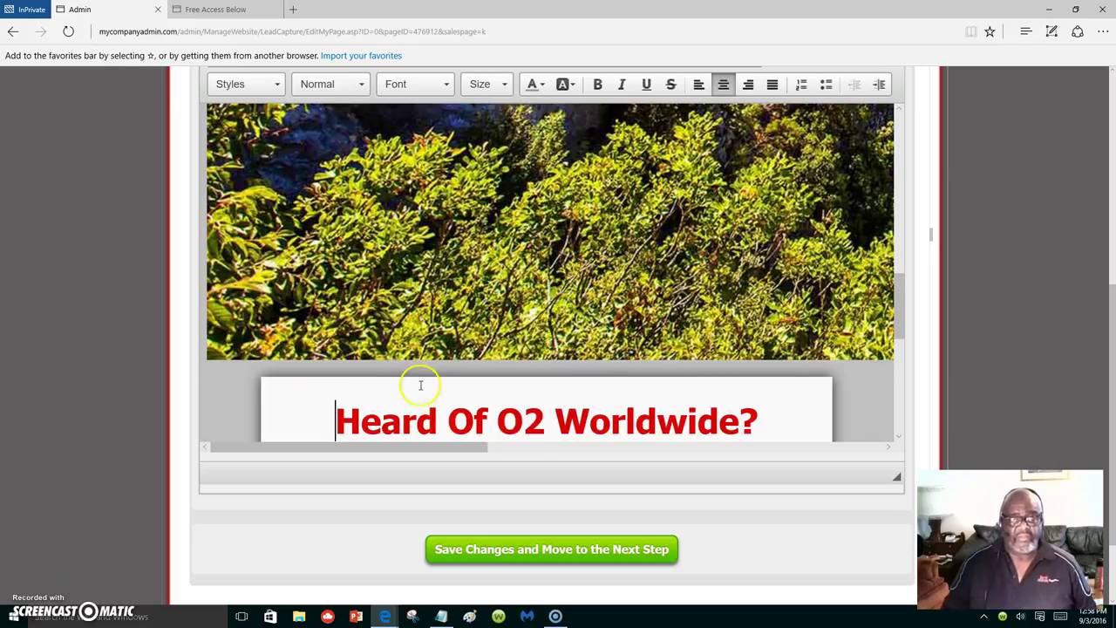
Check the lower part of the page body, save the text changes and continue to the webpage review.
scroll(598, 354, down, 3)
scroll(617, 349, down, 6)
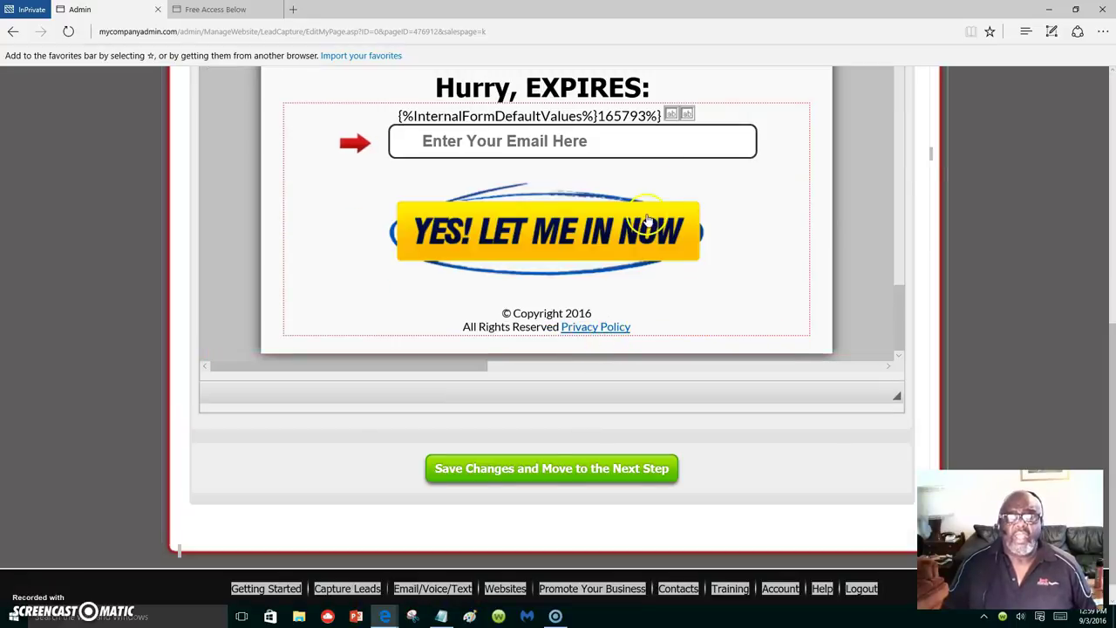
scroll(659, 197, up, 1)
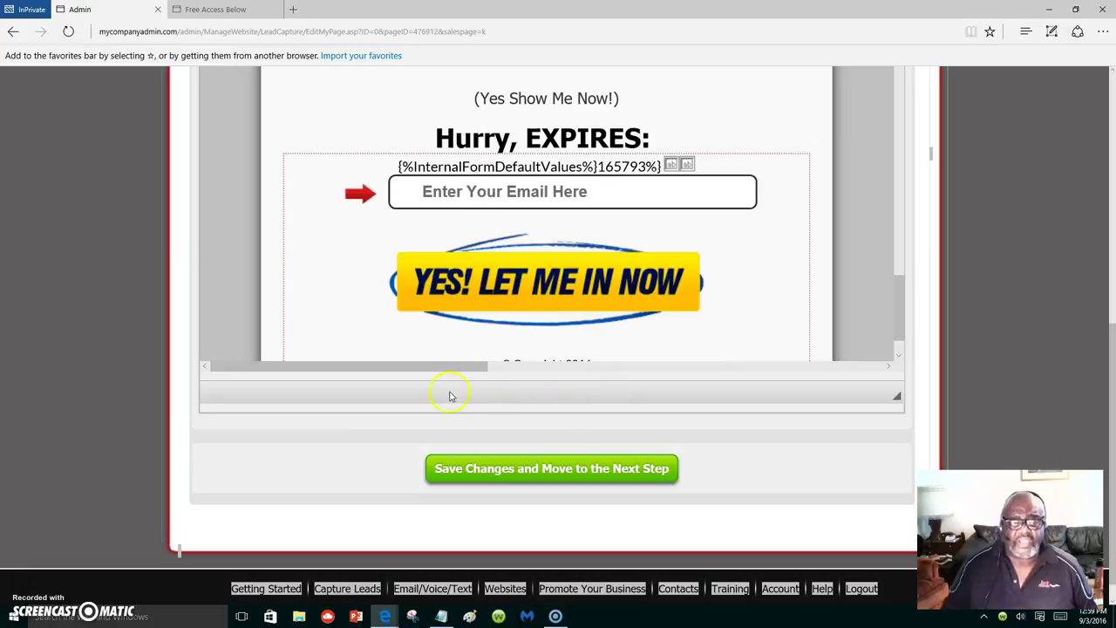
click(510, 469)
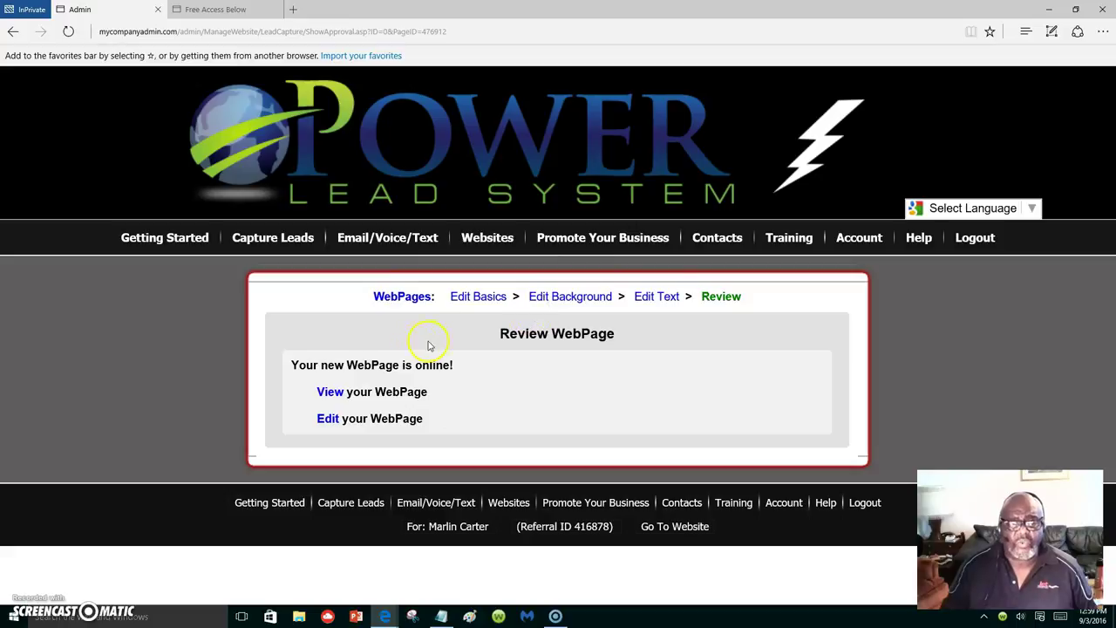
View the published O2 oxygen drops webpage and compare it with the original "Need Fresh Leads?" capture page.
click(332, 393)
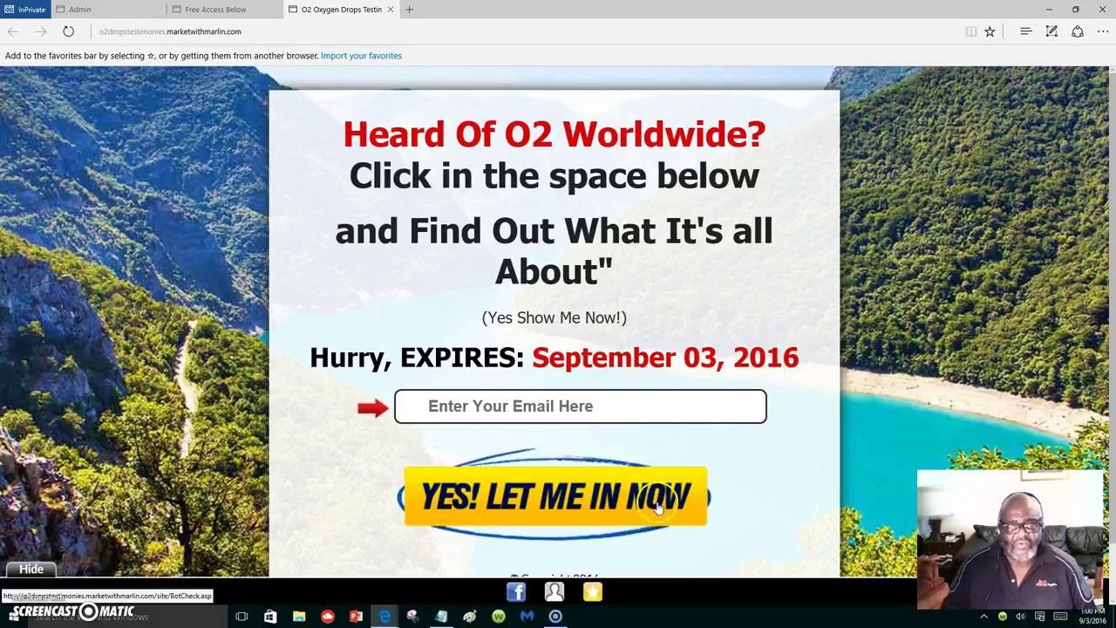
scroll(691, 520, down, 1)
scroll(689, 521, up, 1)
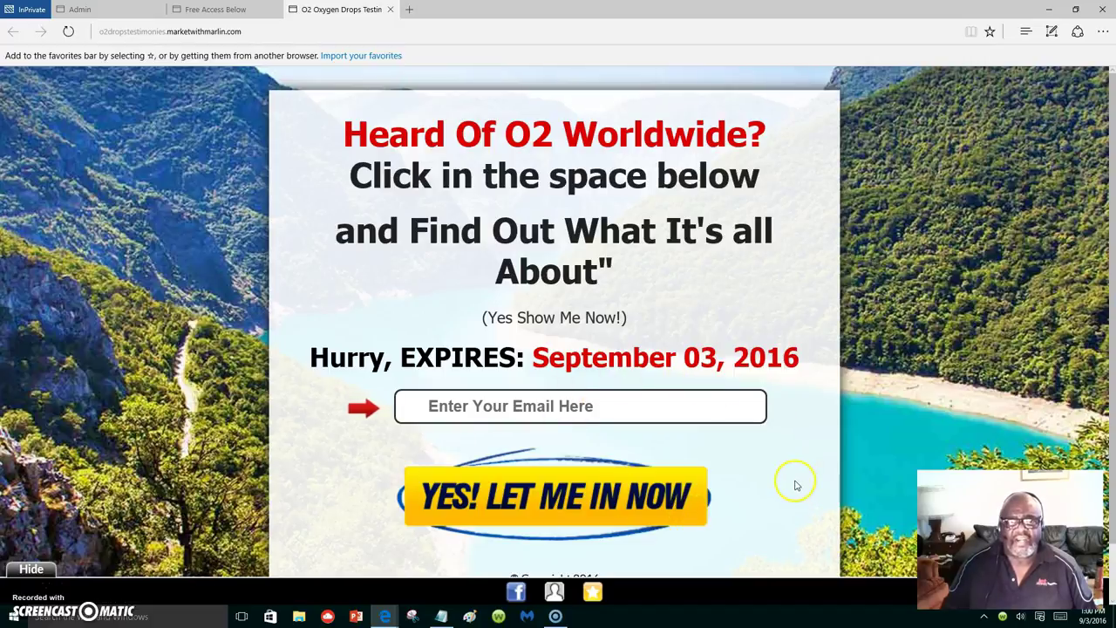
scroll(792, 486, down, 1)
scroll(787, 466, up, 1)
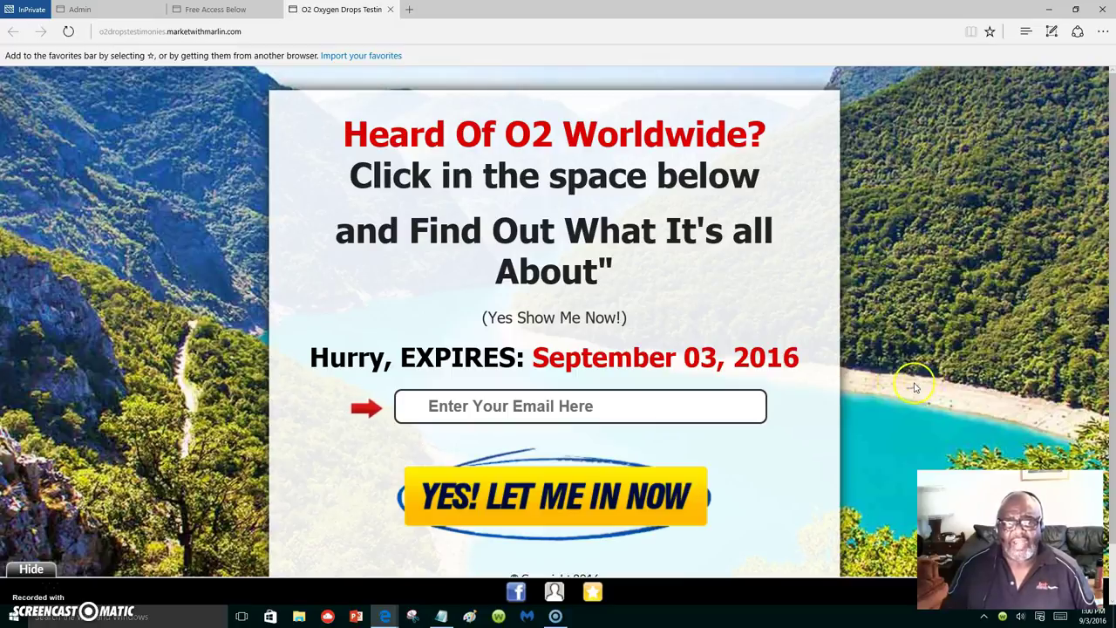
click(209, 11)
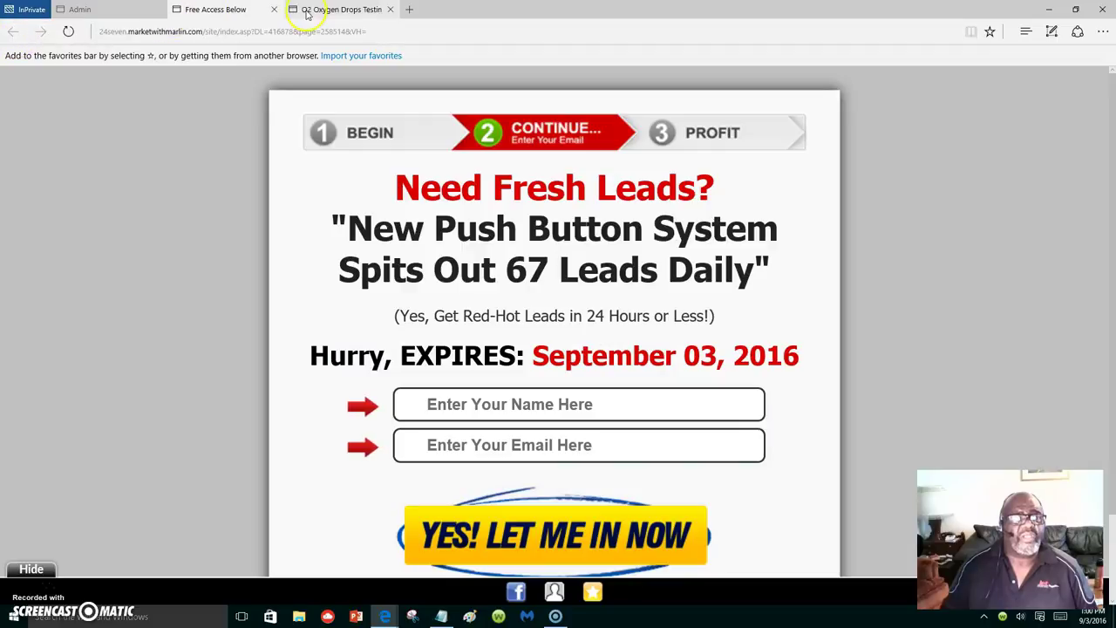
Return to the admin site and open the Easy Button's "Start Here" guide from the Getting Started page.
click(131, 11)
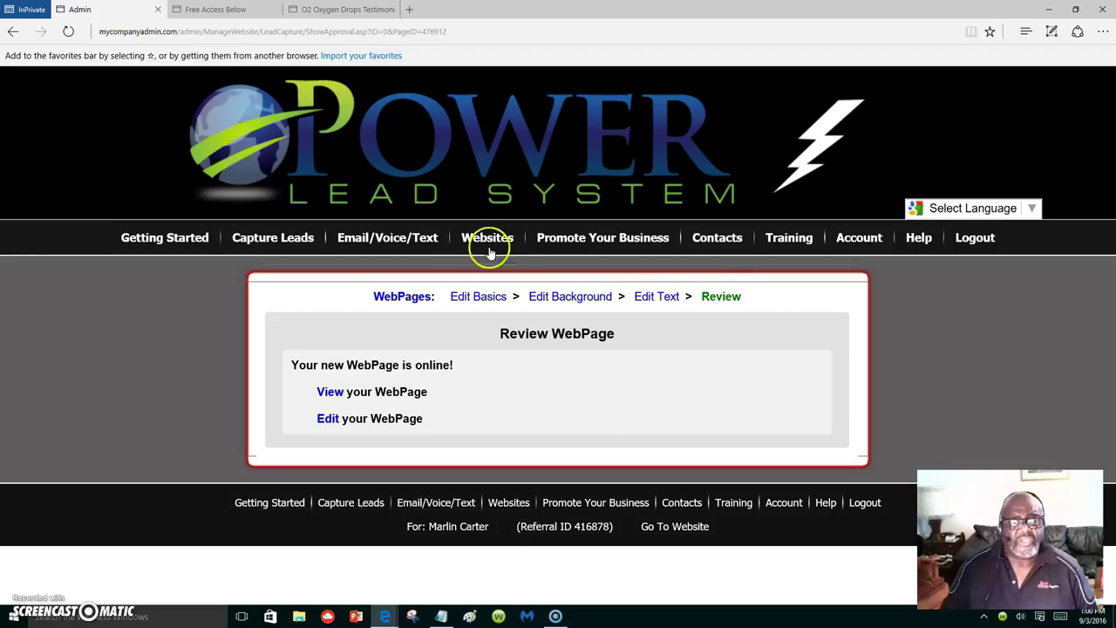
mouse_move(491, 241)
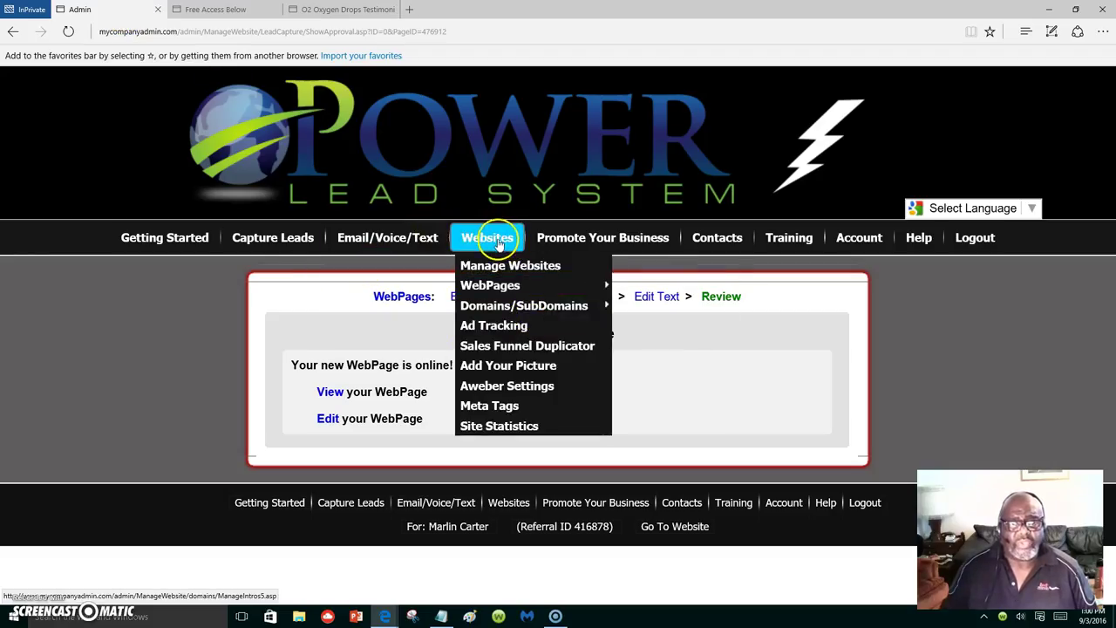
click(183, 239)
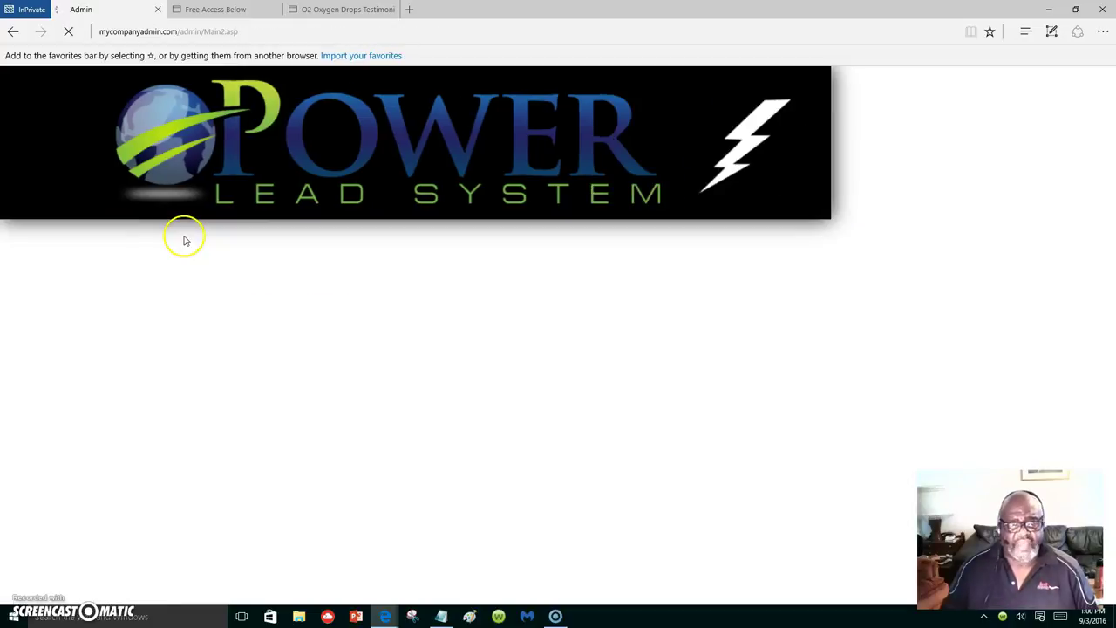
mouse_move(273, 249)
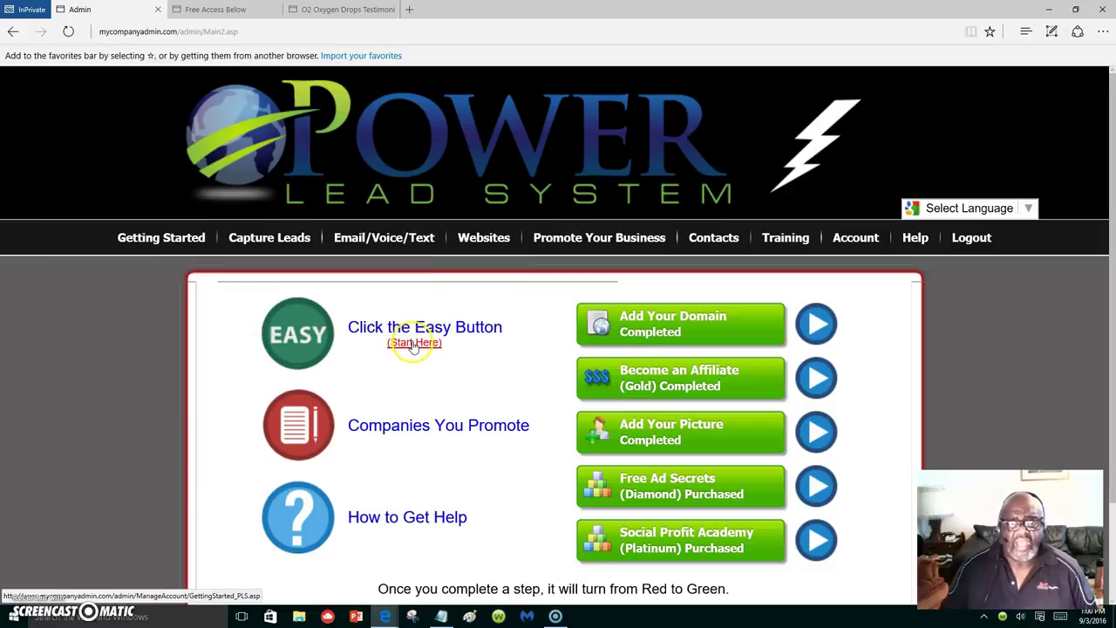
click(414, 343)
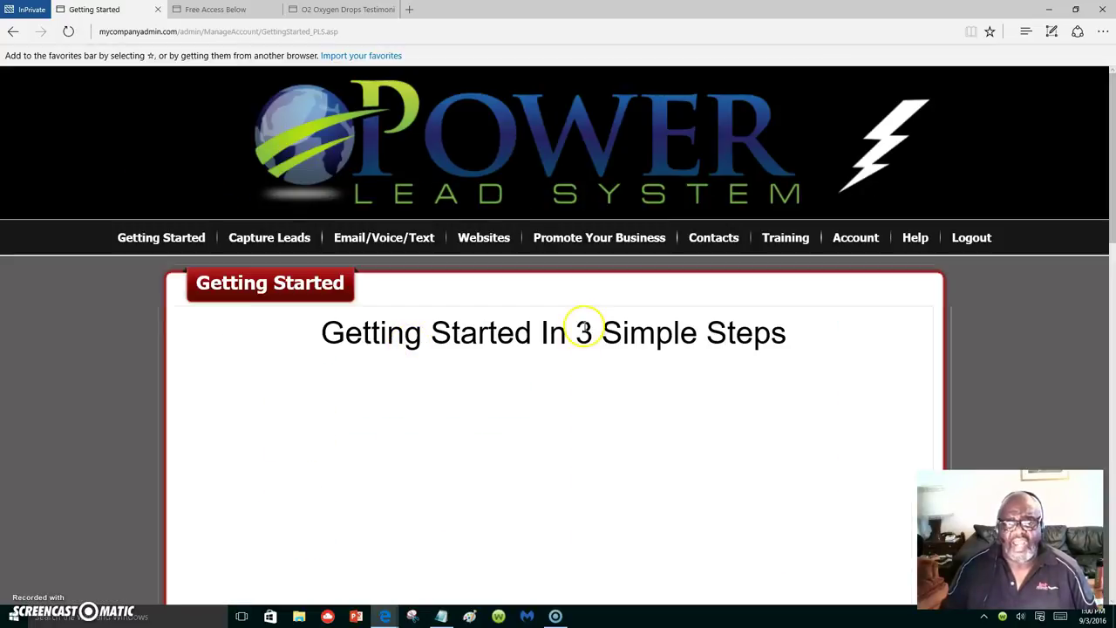